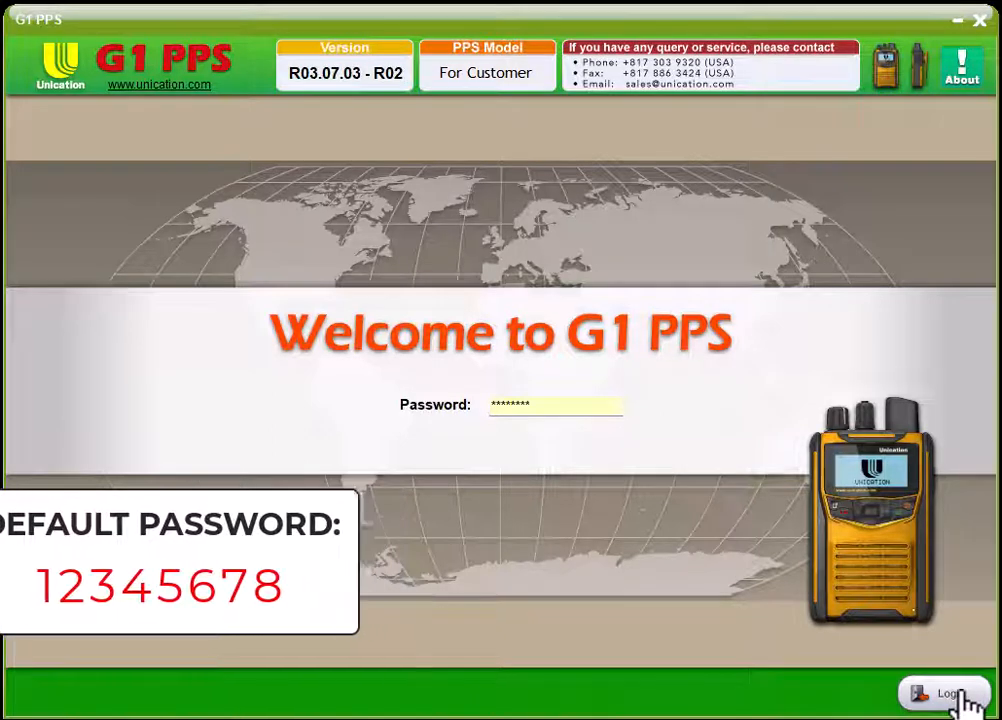
Step: Log in and review the COM port and login password pages of the PPS system settings
left_click(966, 698)
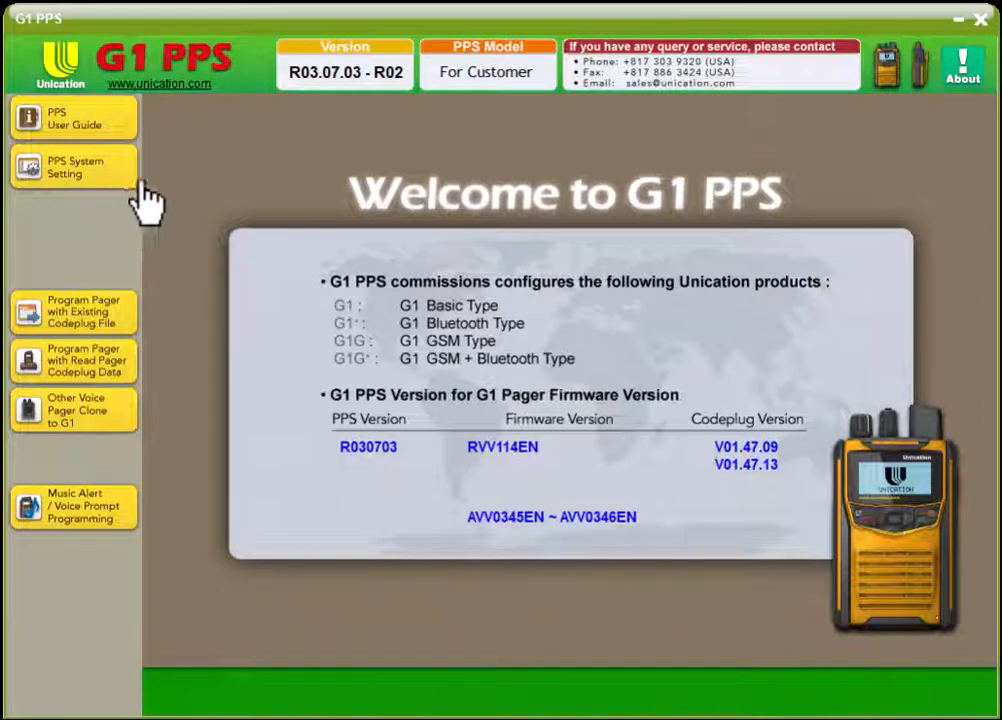
left_click(66, 180)
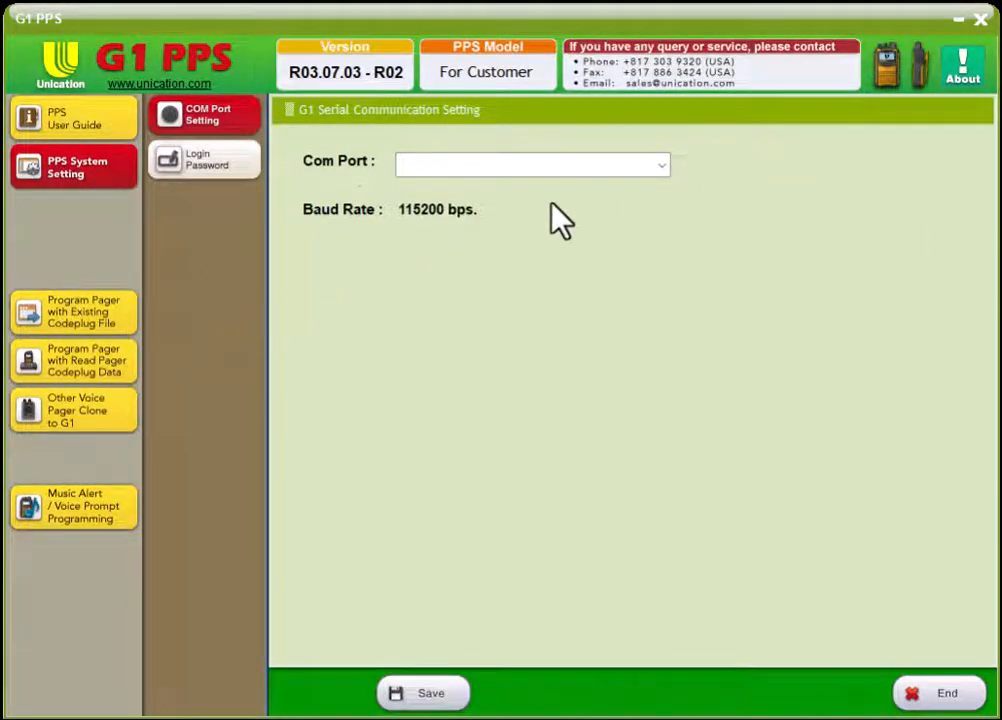
left_click(661, 166)
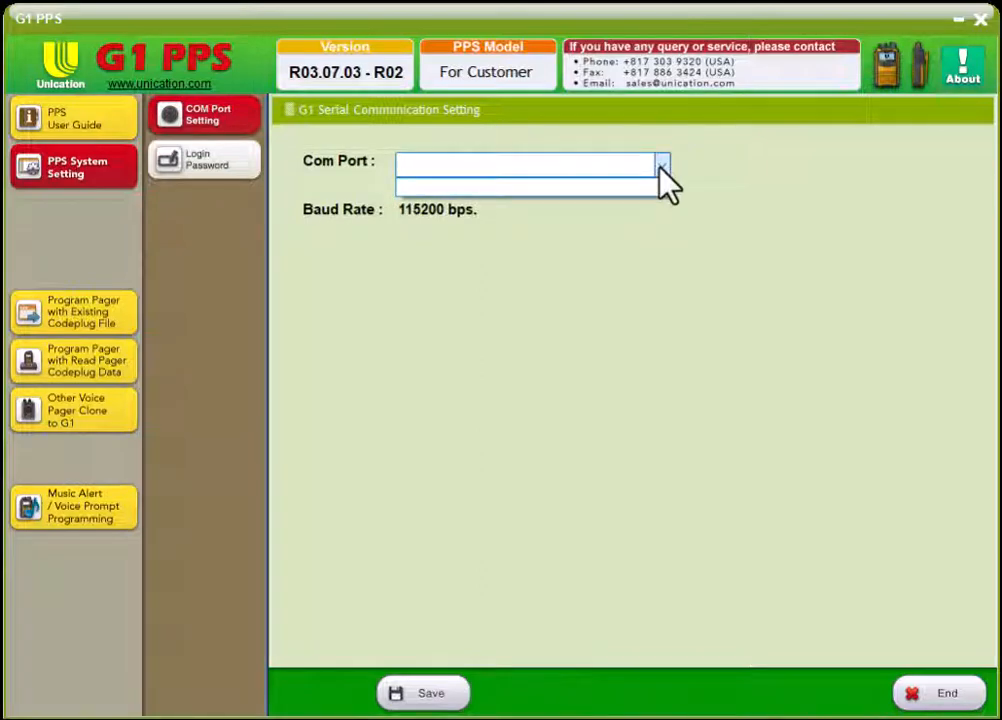
left_click(661, 166)
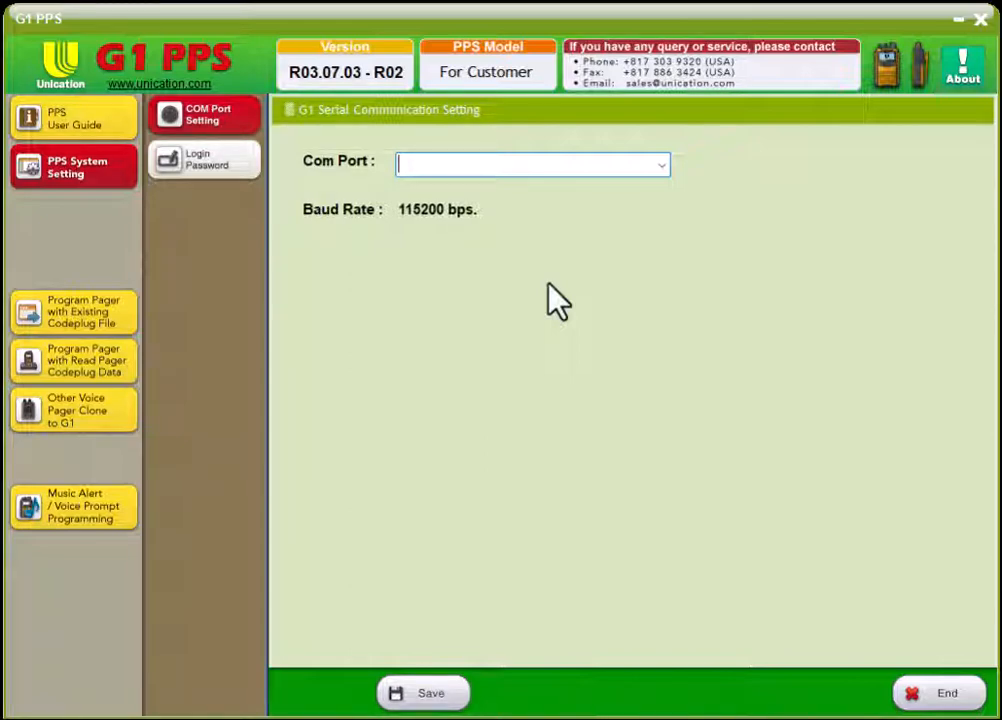
left_click(660, 167)
left_click(660, 165)
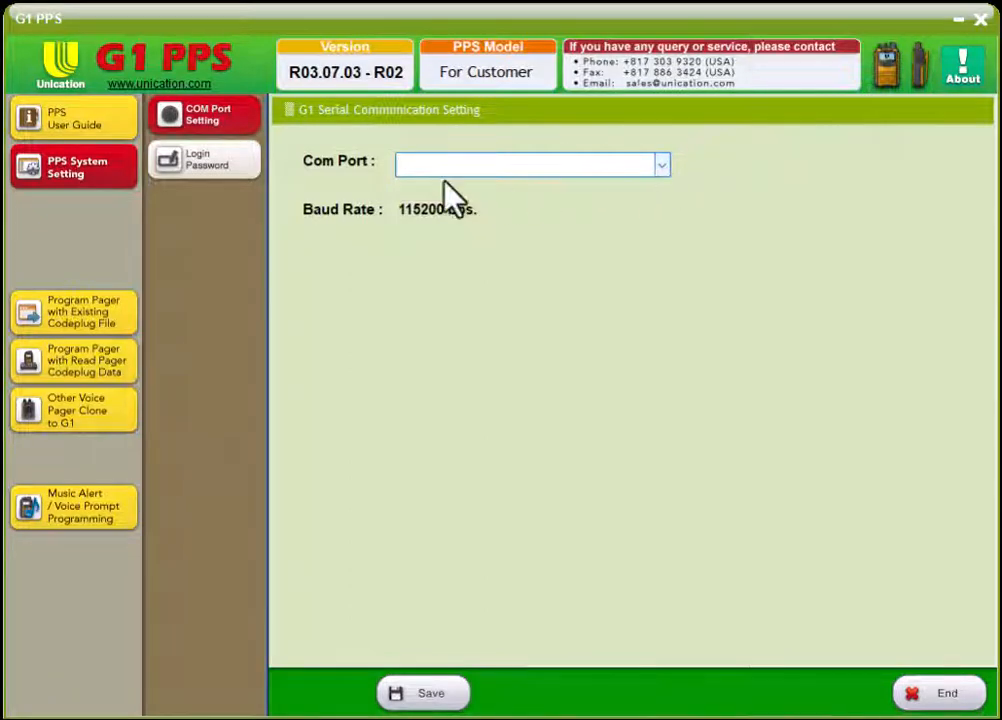
left_click(215, 165)
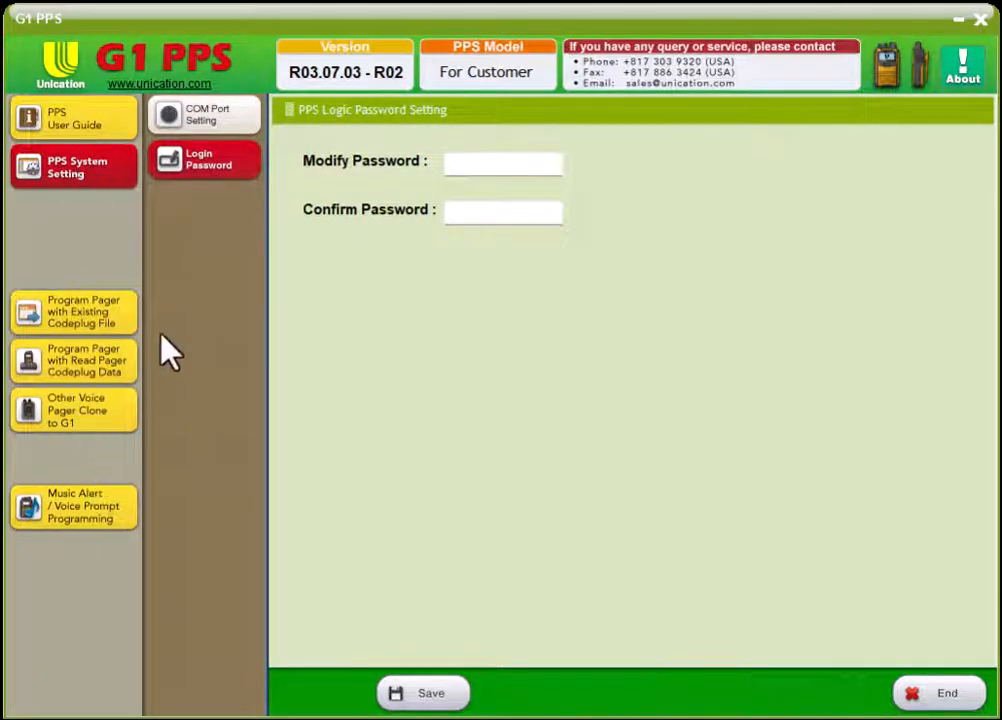
Step: Quit the parameter settings and examine the file slots for music alerts and voice prompts in Music Alert / Voice Prompt Programming
left_click(82, 518)
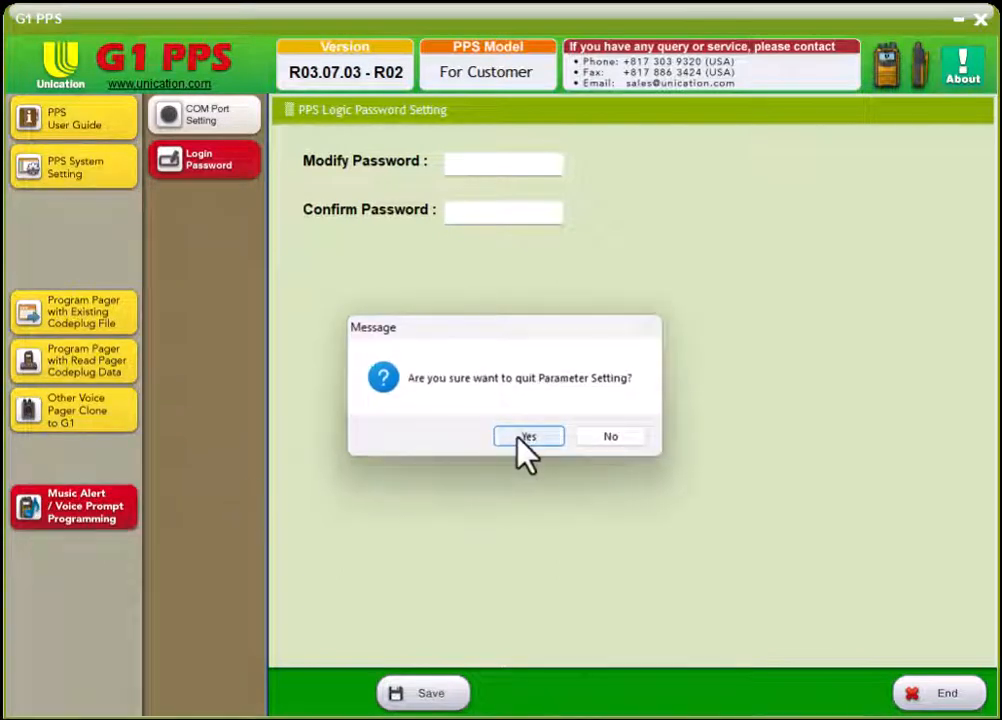
left_click(519, 440)
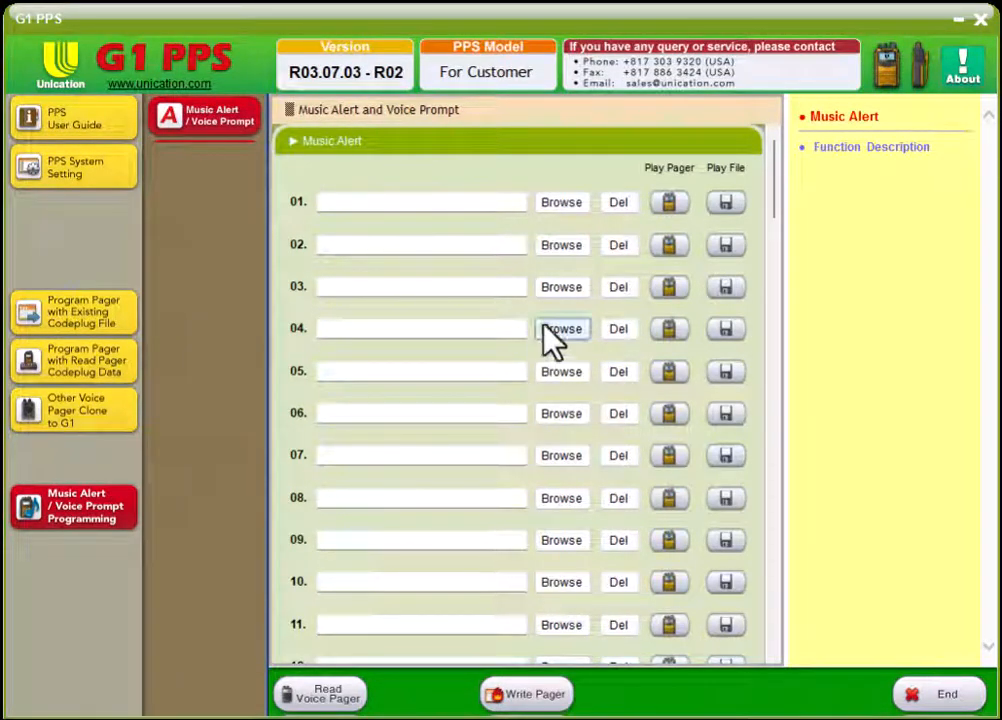
scroll(564, 345, "down", 5)
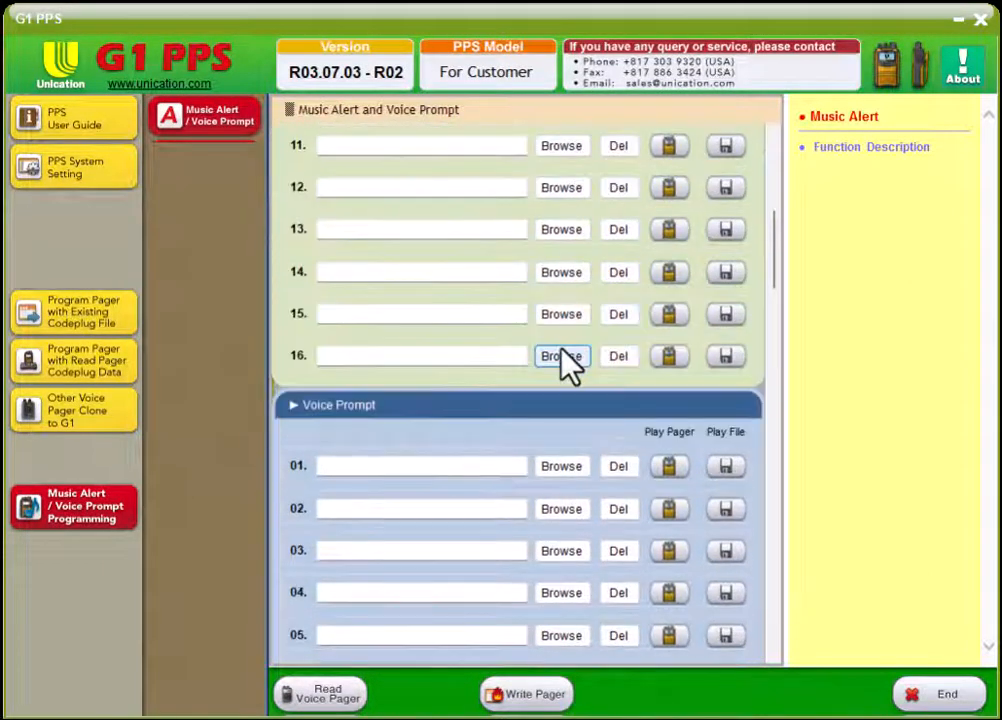
scroll(568, 366, "up", 5)
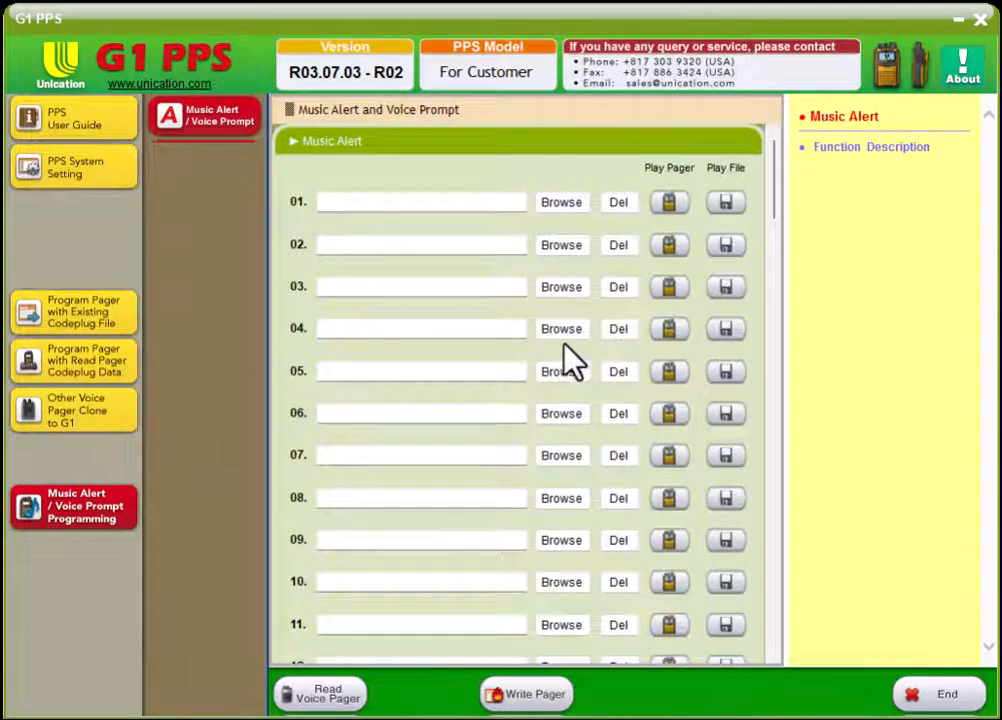
scroll(568, 364, "down", 5)
scroll(568, 342, "down", 15)
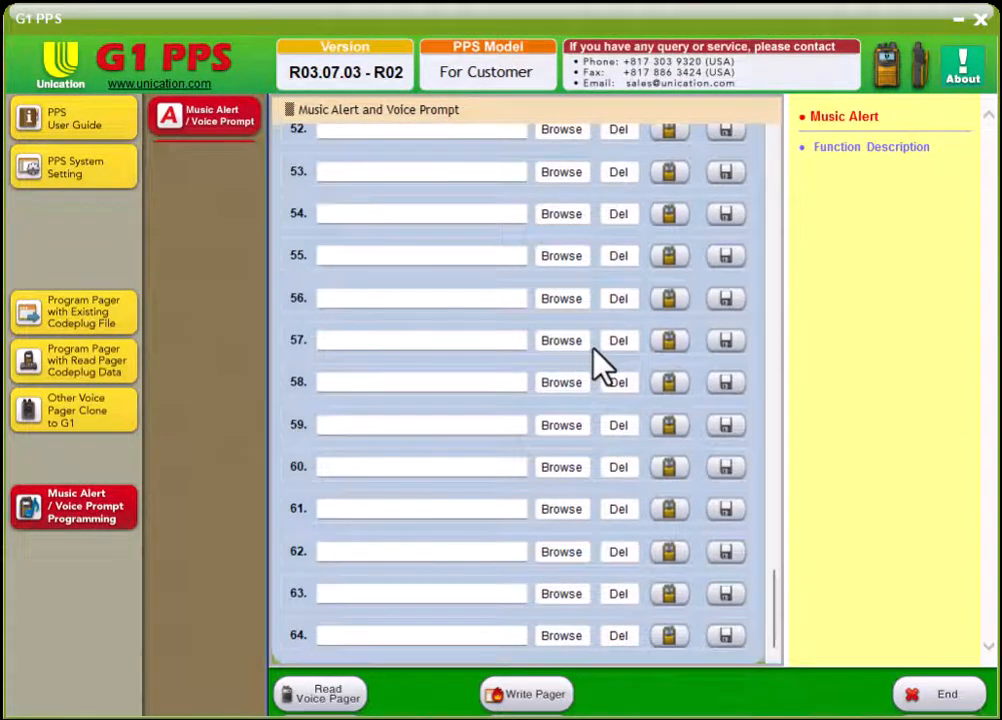
scroll(597, 362, "up", 15)
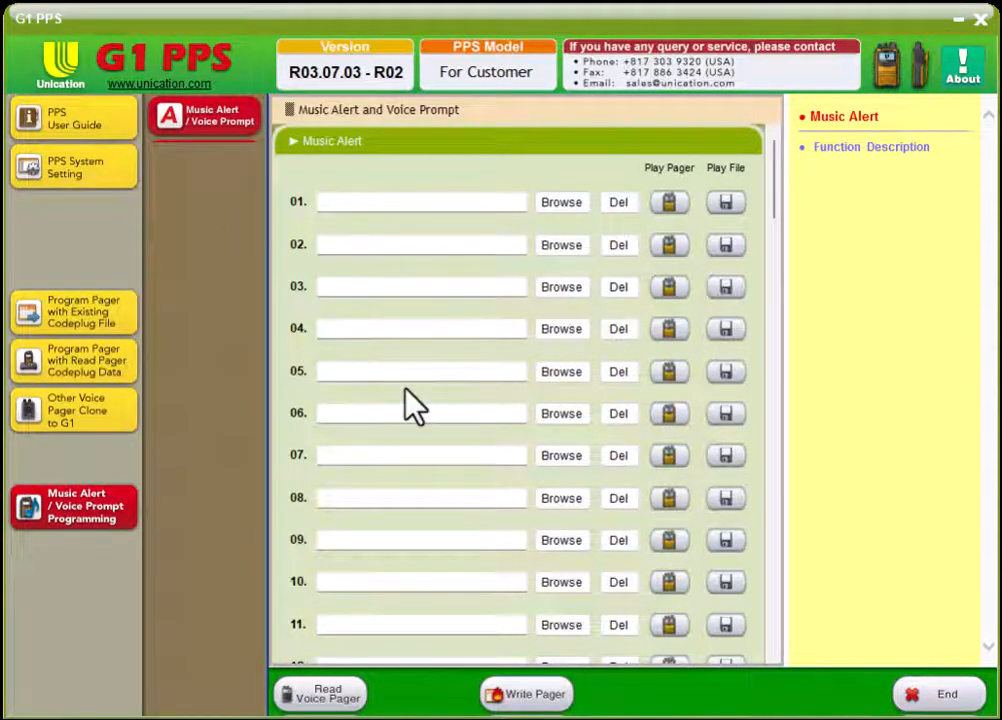
scroll(408, 397, "down", 3)
scroll(410, 400, "down", 4)
scroll(438, 268, "up", 2)
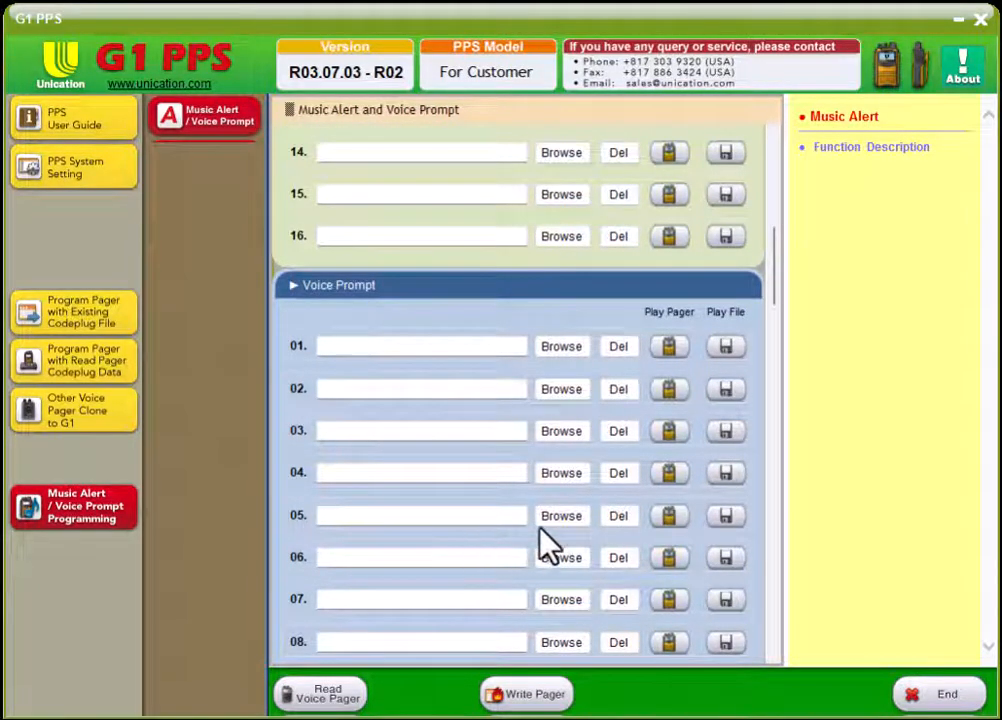
scroll(481, 418, "up", 5)
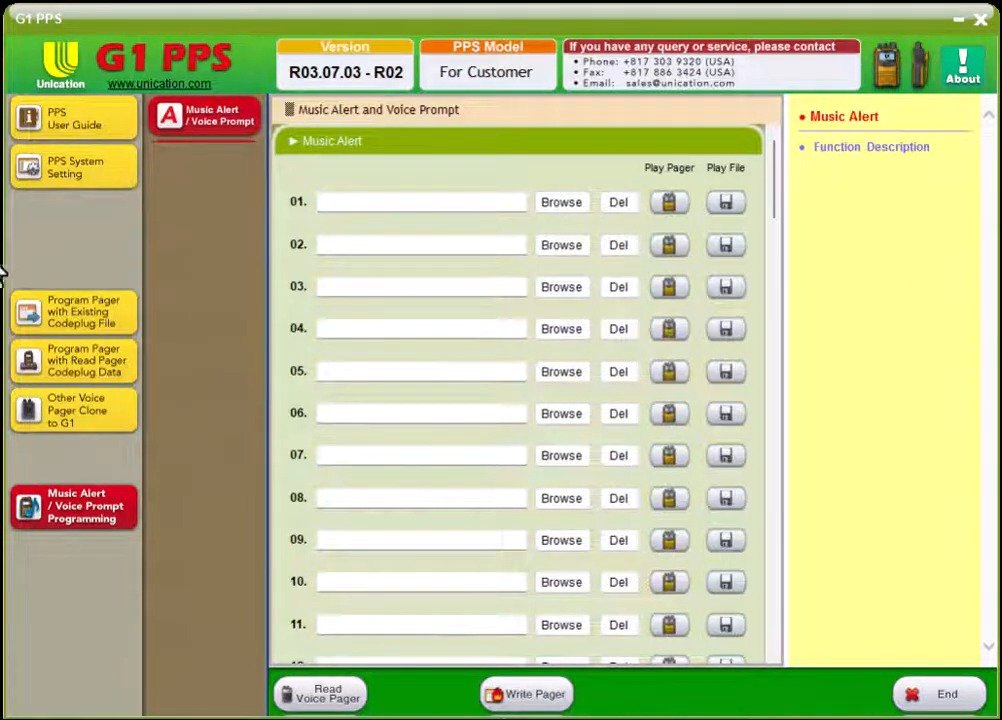
Step: Leave the music alert page and open the existing codeplug file G1 Default 148-164.CP for programming the pager
left_click(100, 320)
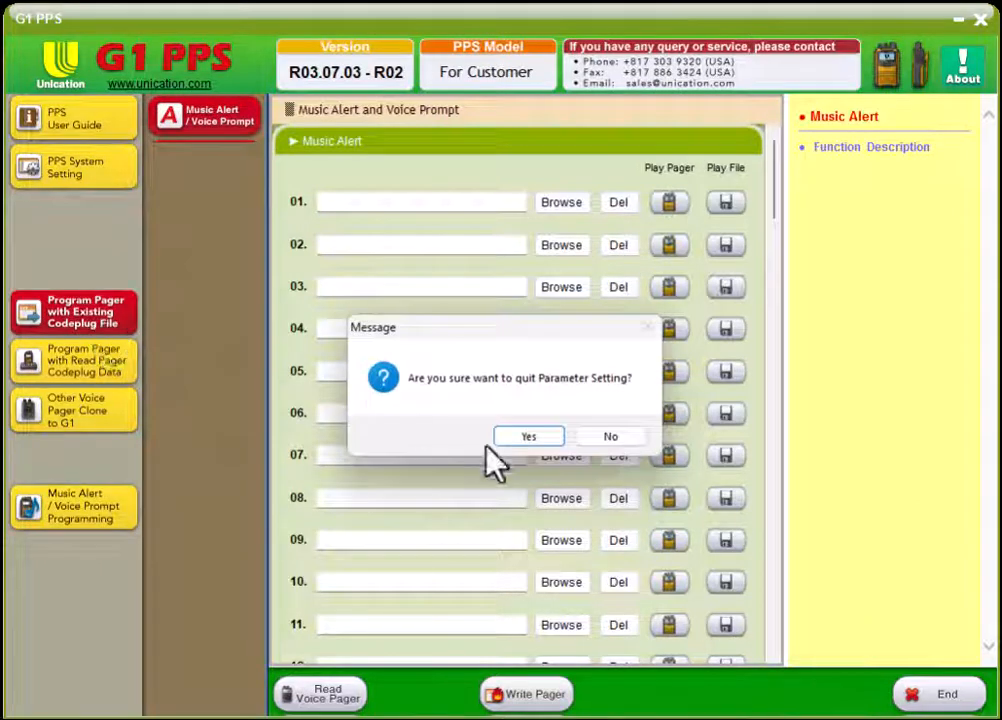
left_click(528, 440)
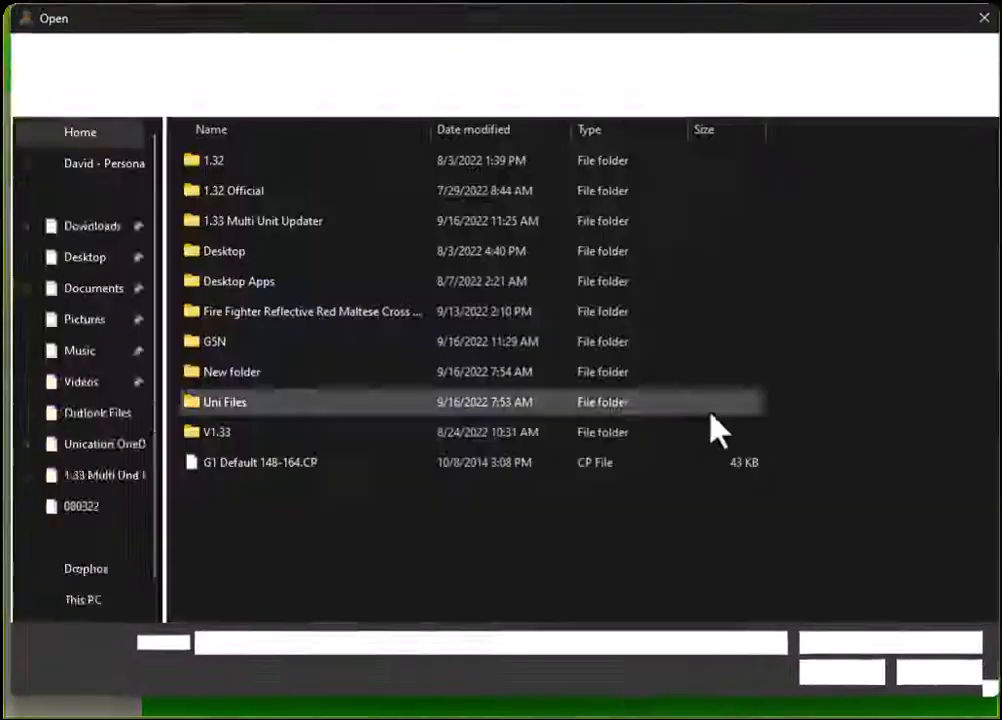
left_click(311, 462)
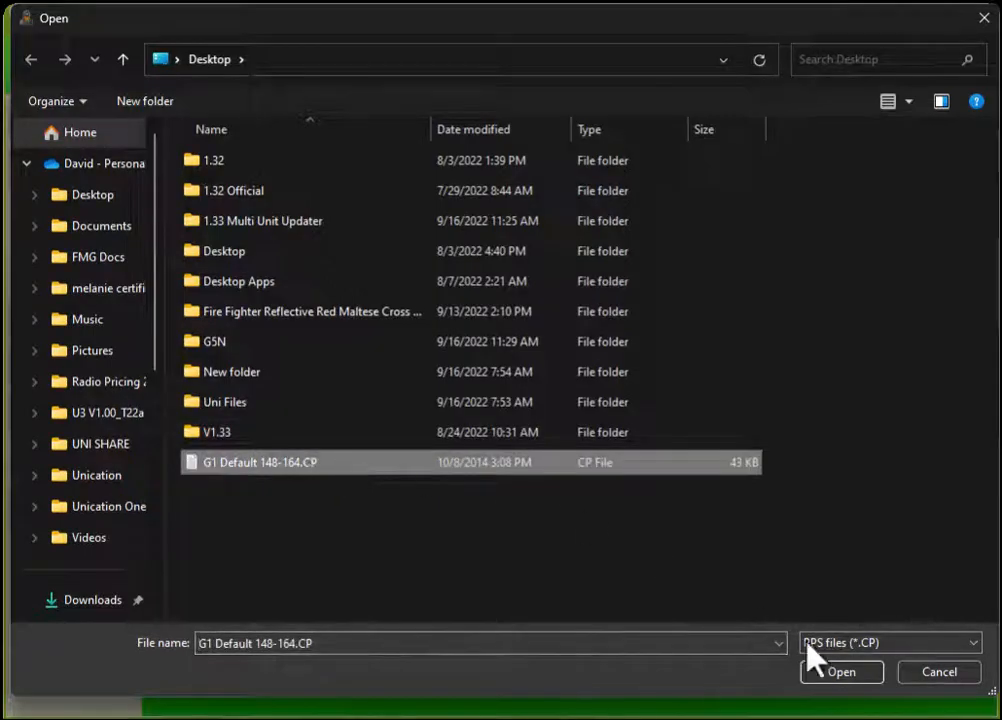
left_click(842, 672)
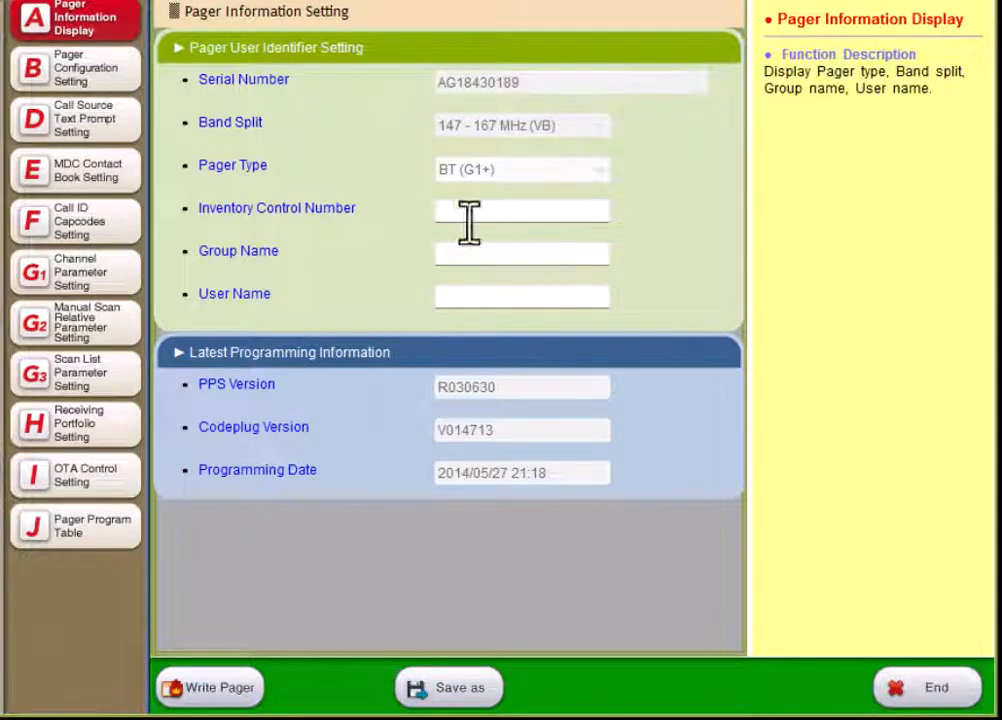
Step: Read the function descriptions of the Inventory Control Number, Group Name and User Name fields
left_click(360, 214)
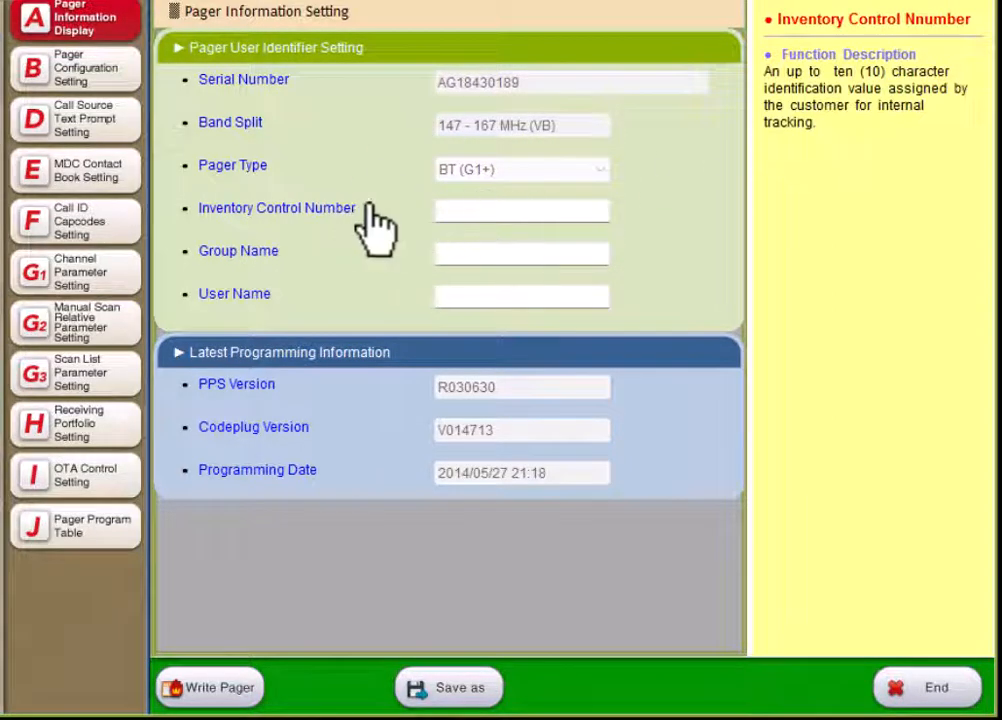
left_click(255, 256)
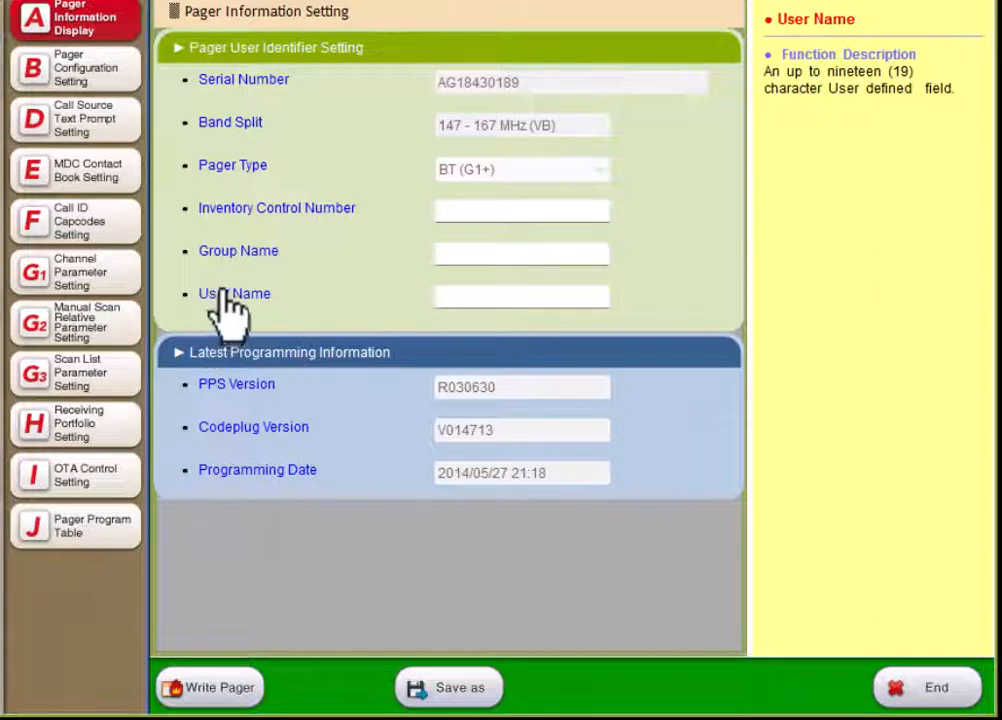
left_click(256, 249)
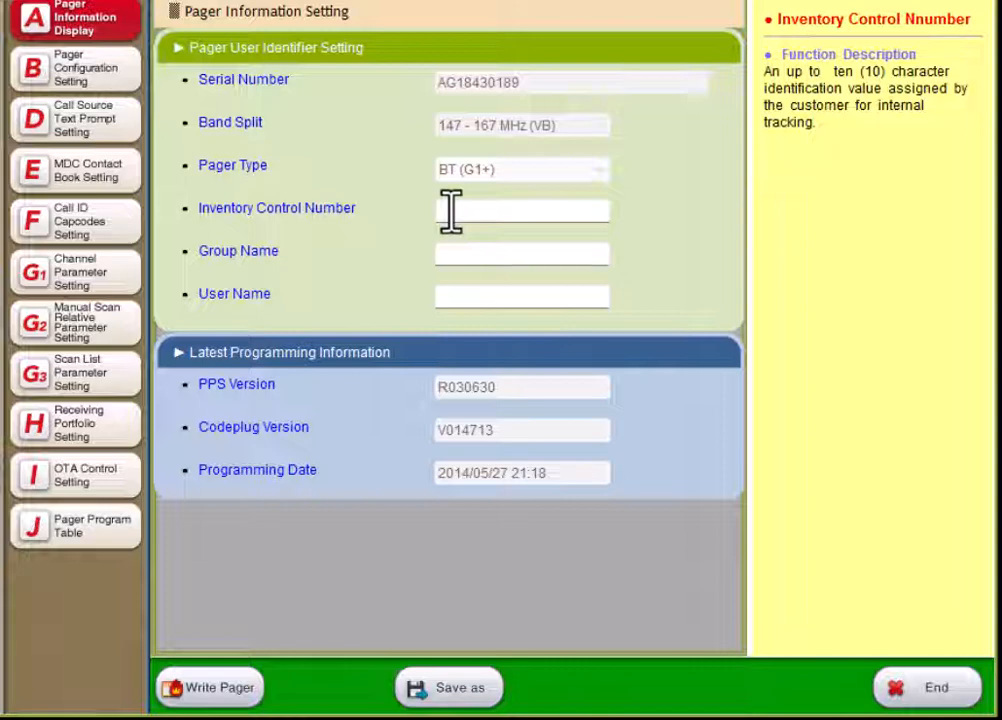
mouse_move(268, 246)
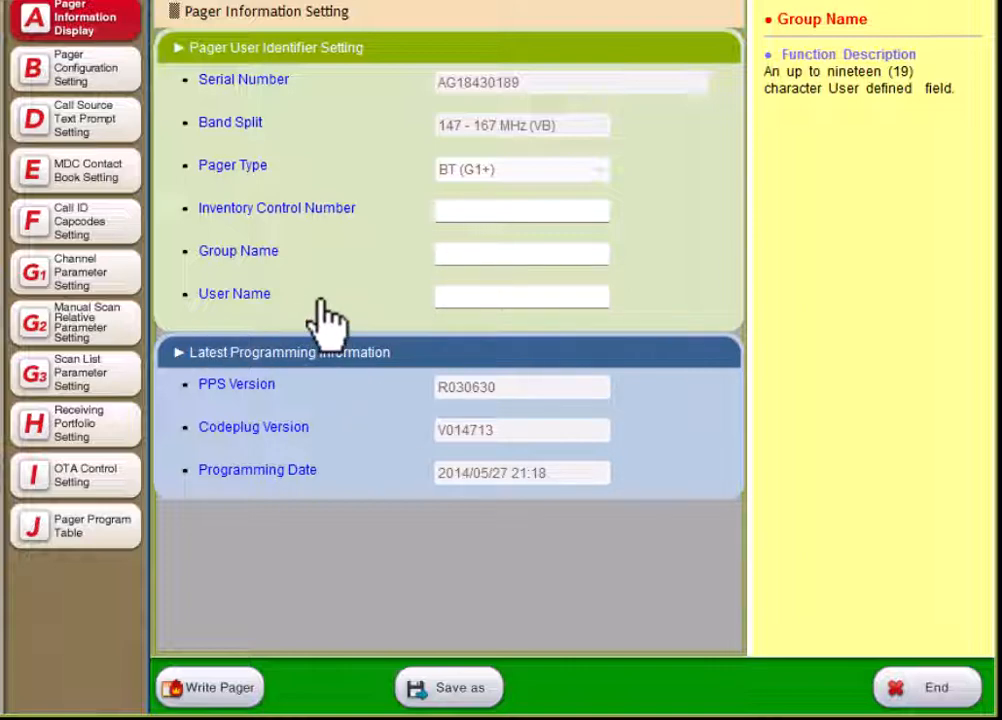
Step: Look through the general Pager Configuration Setting options, including Default On / Off Duty State and the Squelch Control Receiver description
left_click(72, 74)
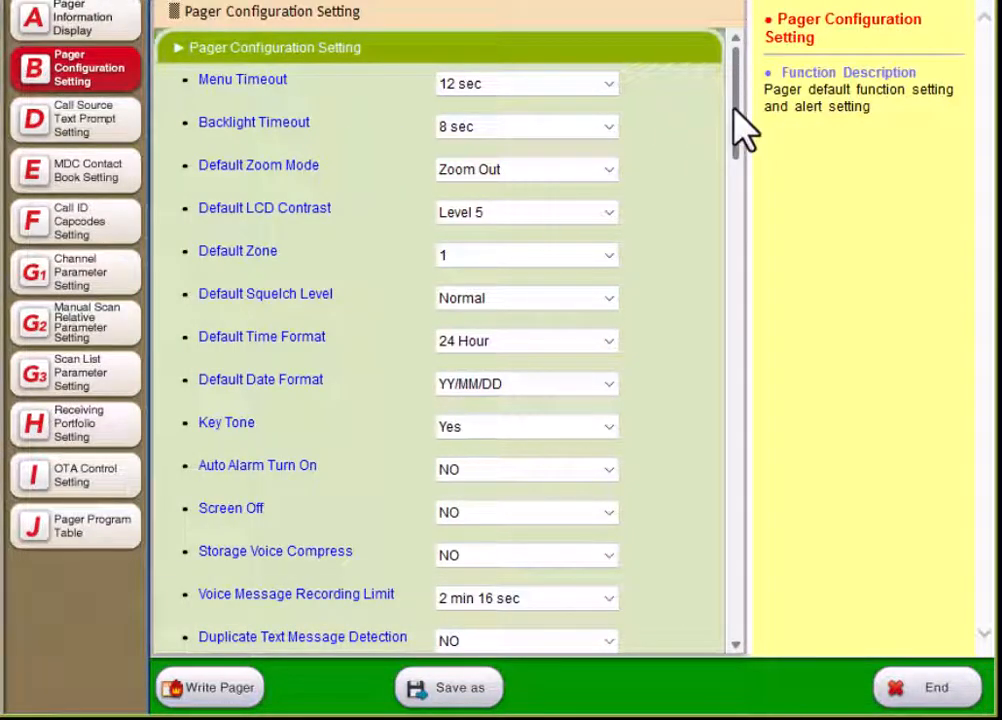
left_click_drag(740, 125, 767, 94)
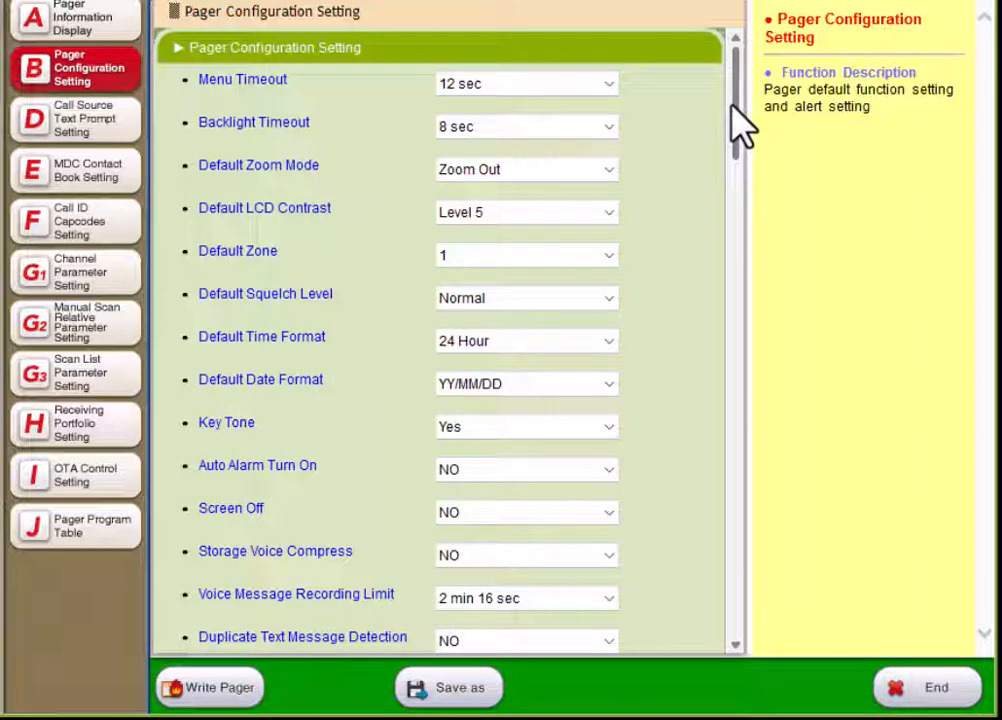
left_click_drag(731, 106, 718, 221)
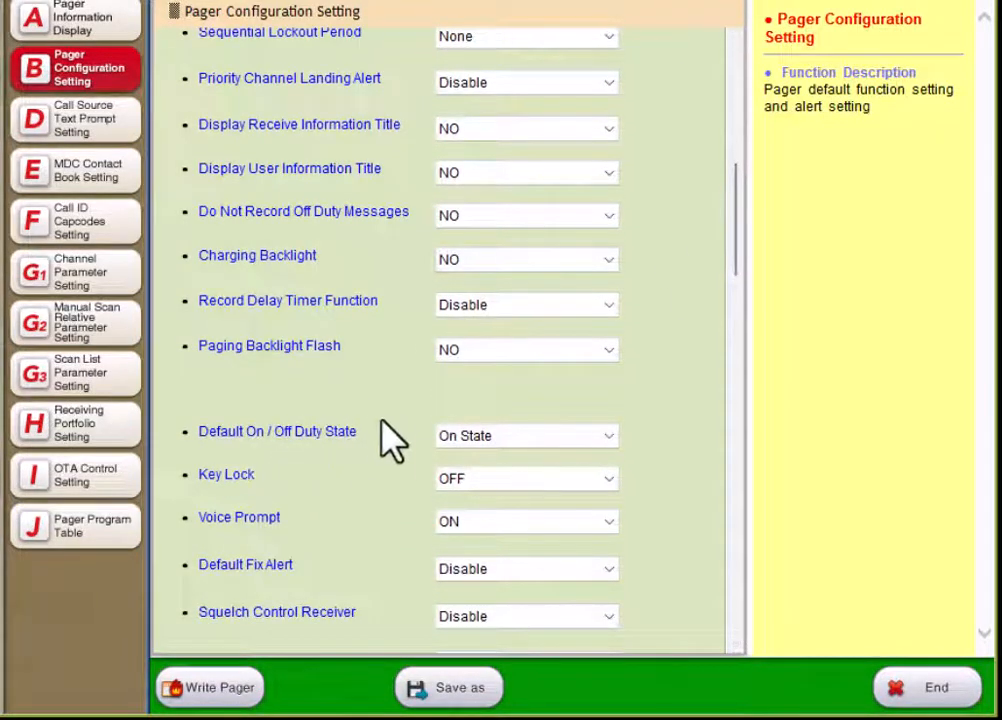
left_click(492, 440)
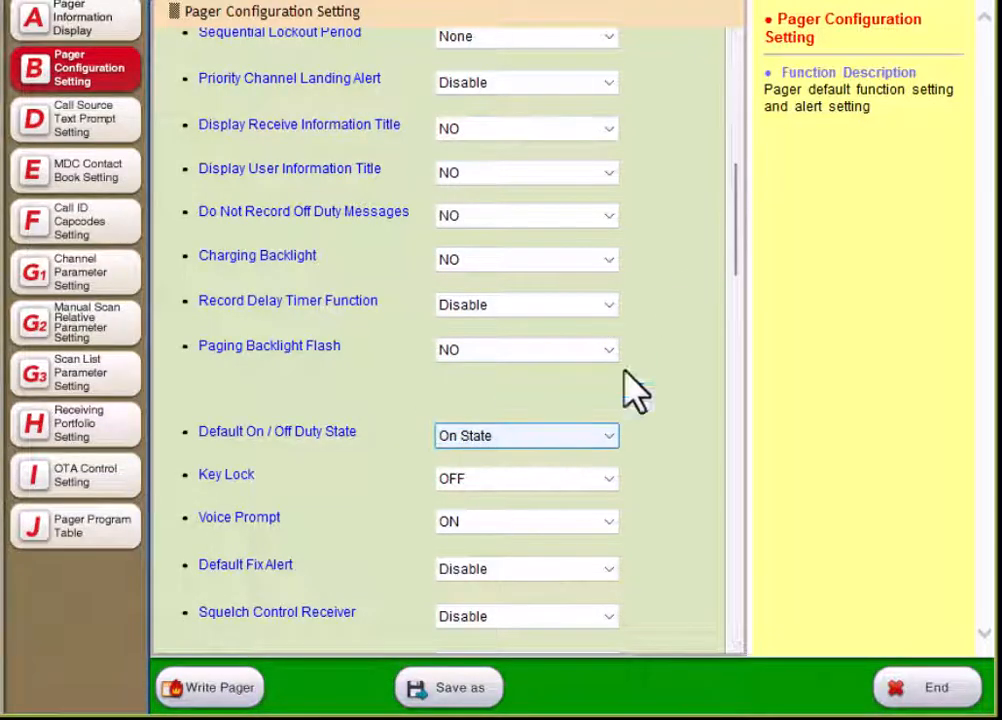
left_click_drag(740, 253, 731, 281)
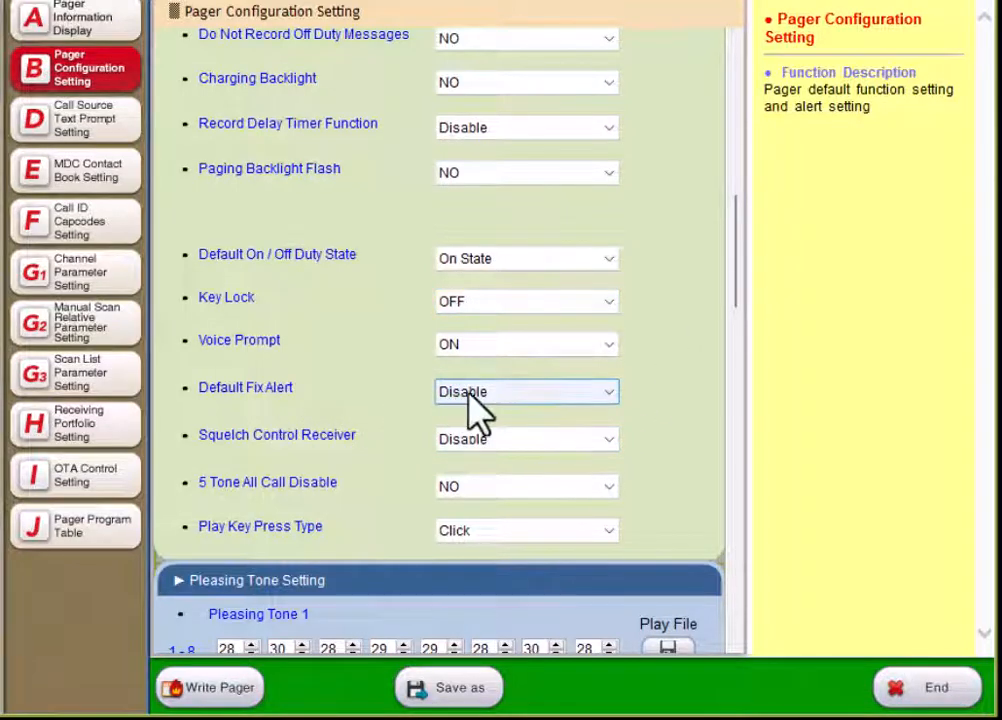
left_click(219, 438)
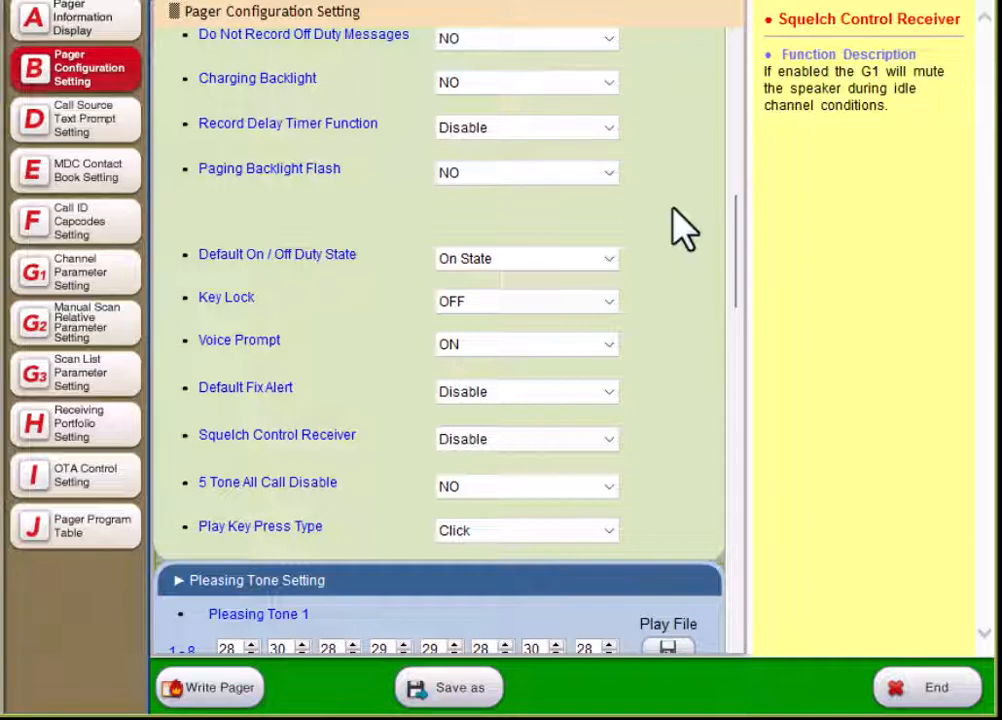
scroll(680, 228, "up", 3)
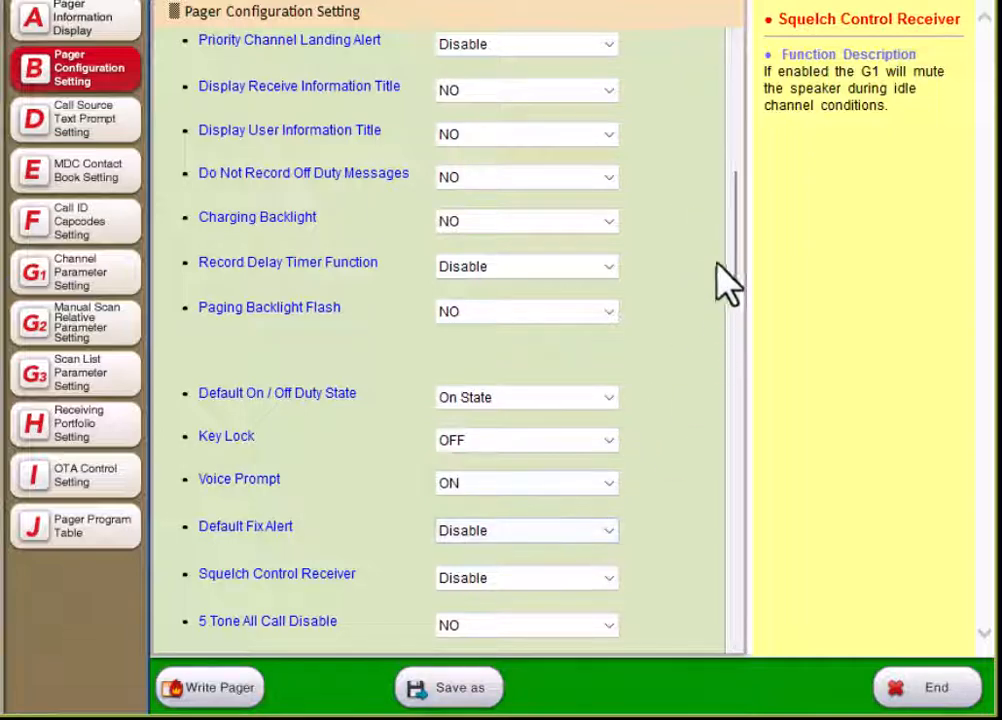
left_click_drag(738, 230, 738, 139)
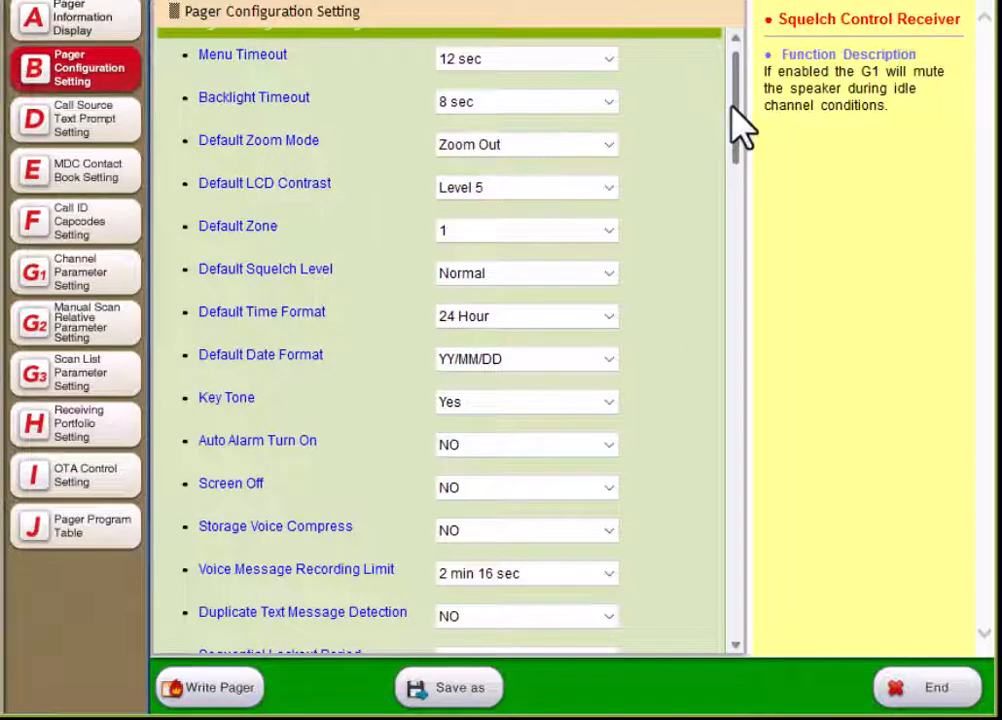
Step: Examine the Pleasing Tone sequences with their frequency range list and the Reminder Alert Interval options
left_click_drag(736, 102, 717, 348)
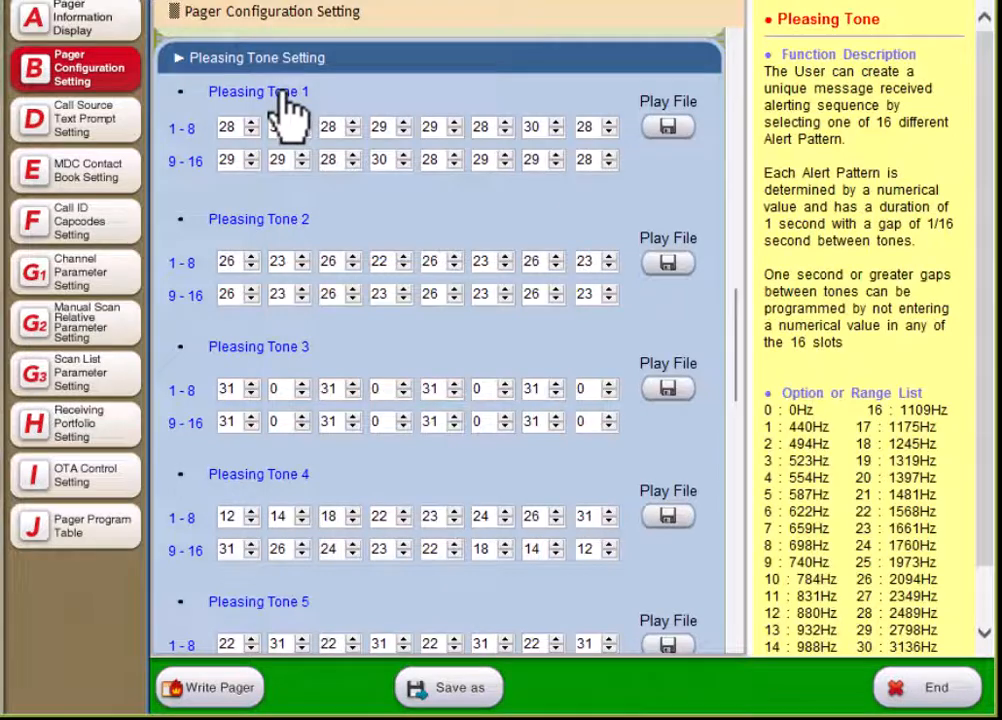
scroll(910, 320, "down", 1)
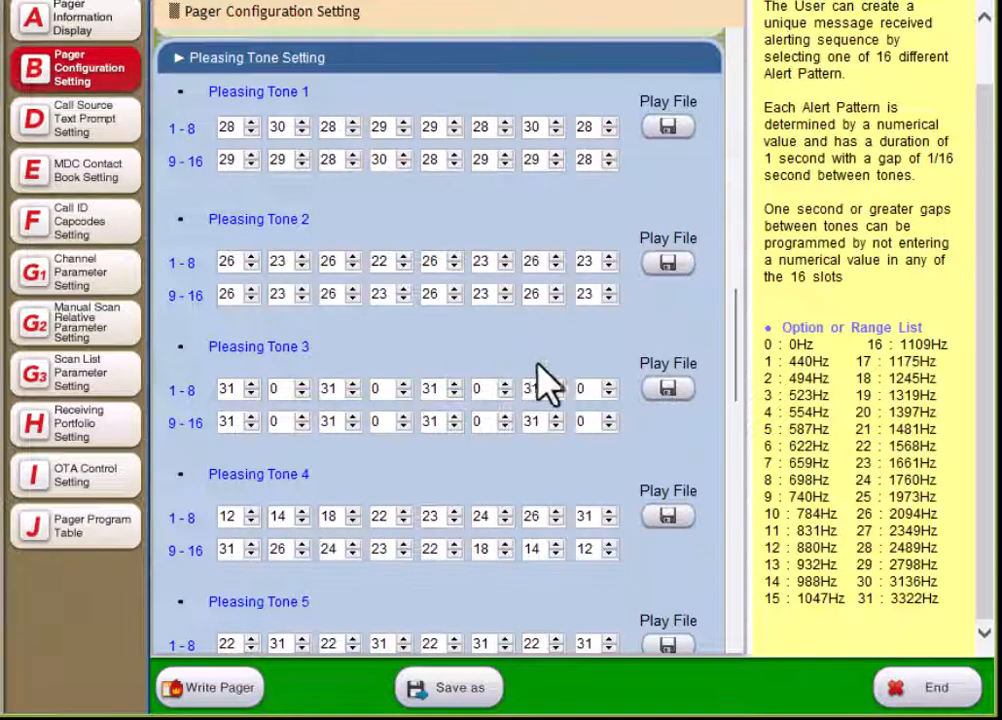
scroll(640, 475, "down", 7)
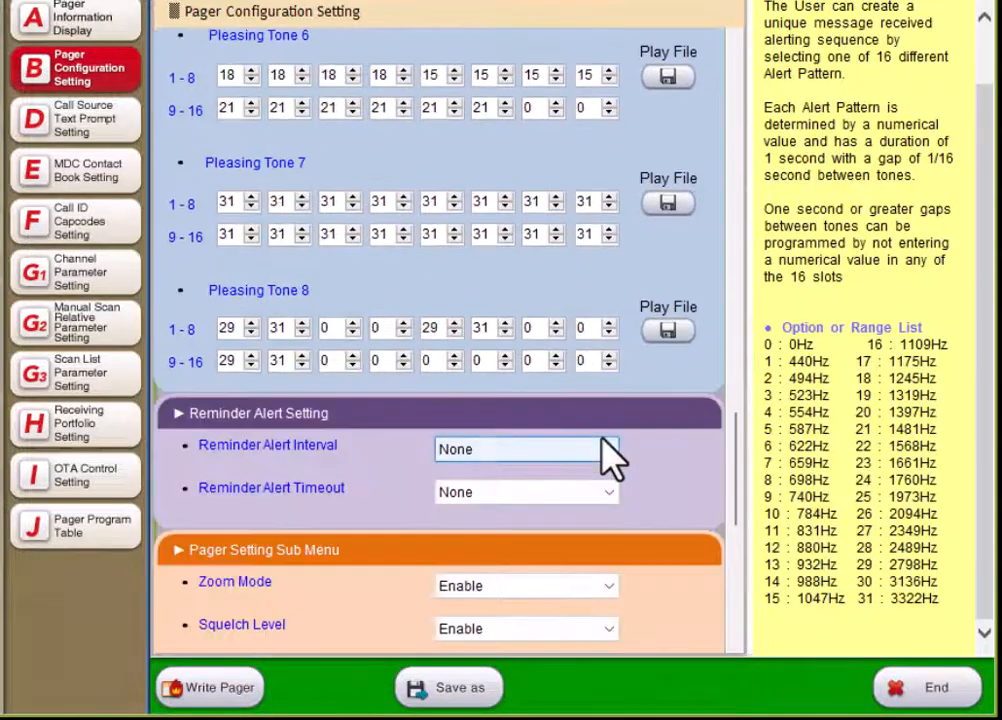
scroll(604, 450, "down", 3)
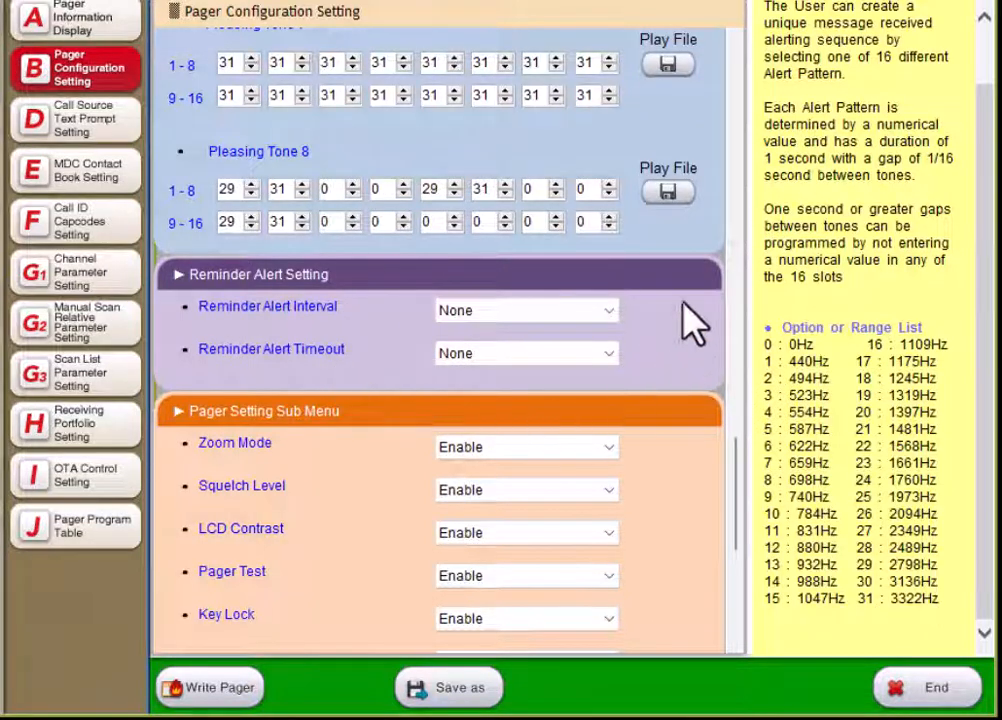
left_click(577, 308)
left_click(577, 308)
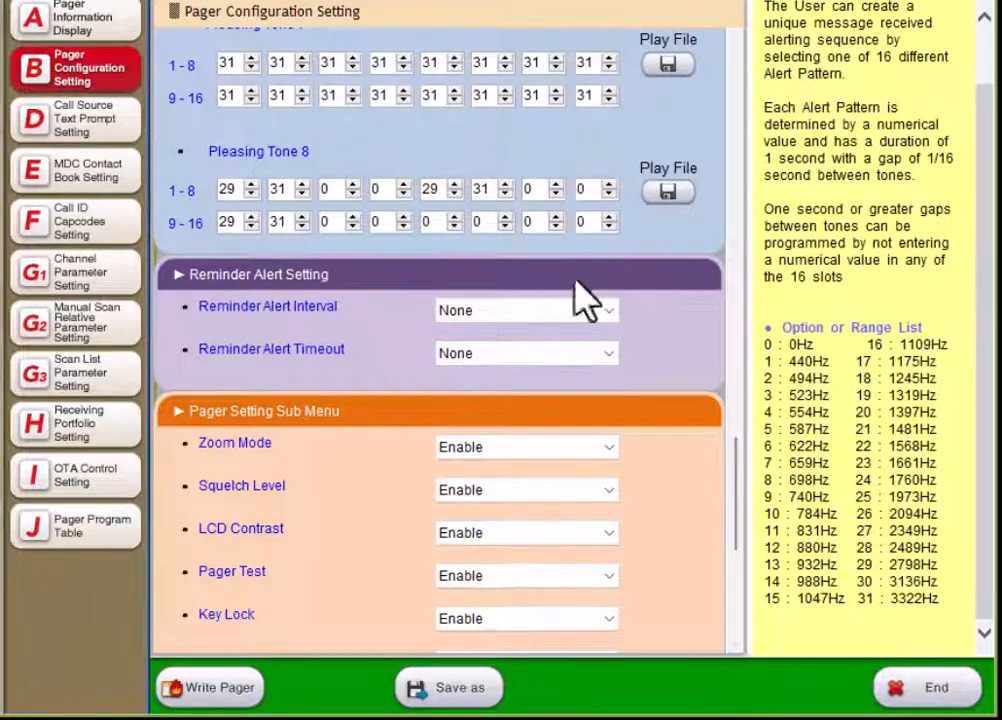
Step: Look through the Pager Setting Sub Menu options, from Zoom Mode down to Voice Memo
left_click_drag(738, 488, 745, 535)
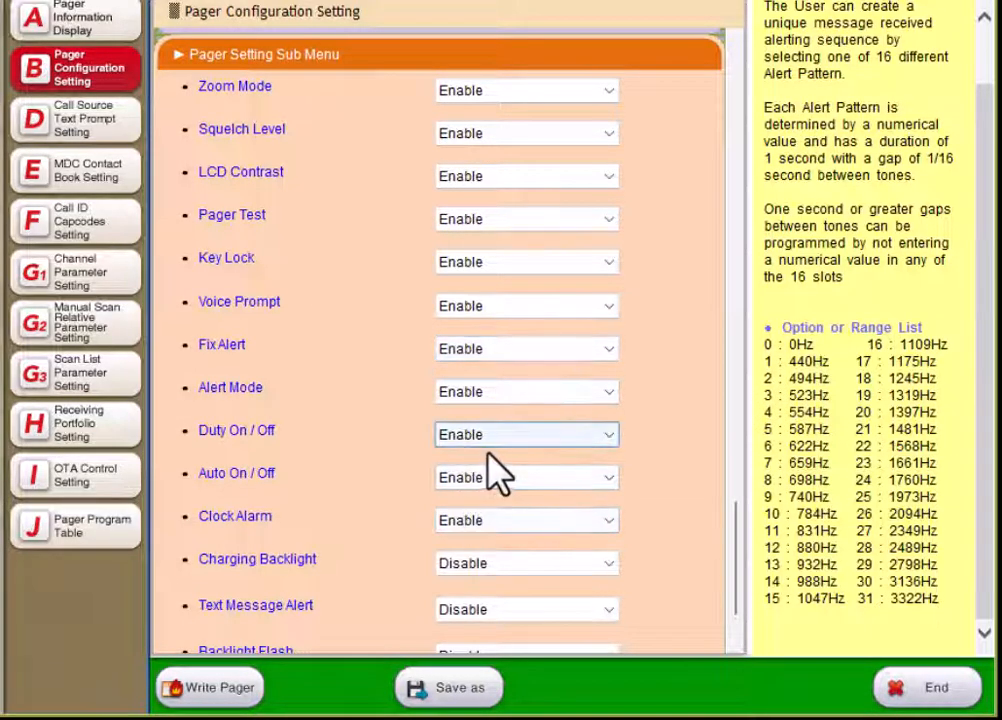
scroll(500, 470, "down", 2)
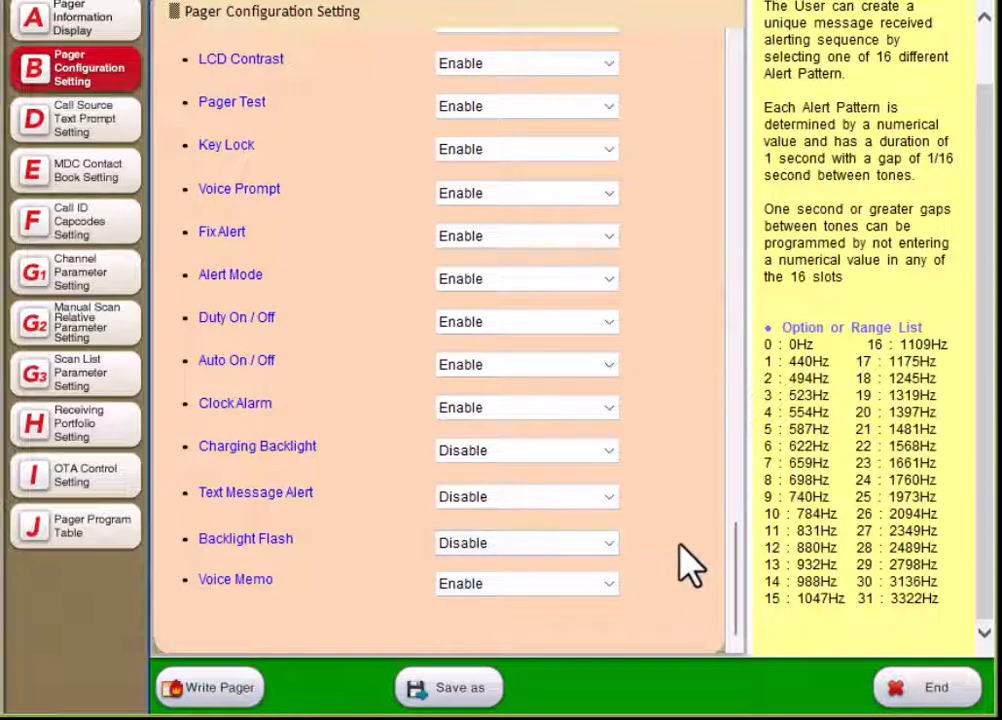
scroll(690, 565, "up", 8)
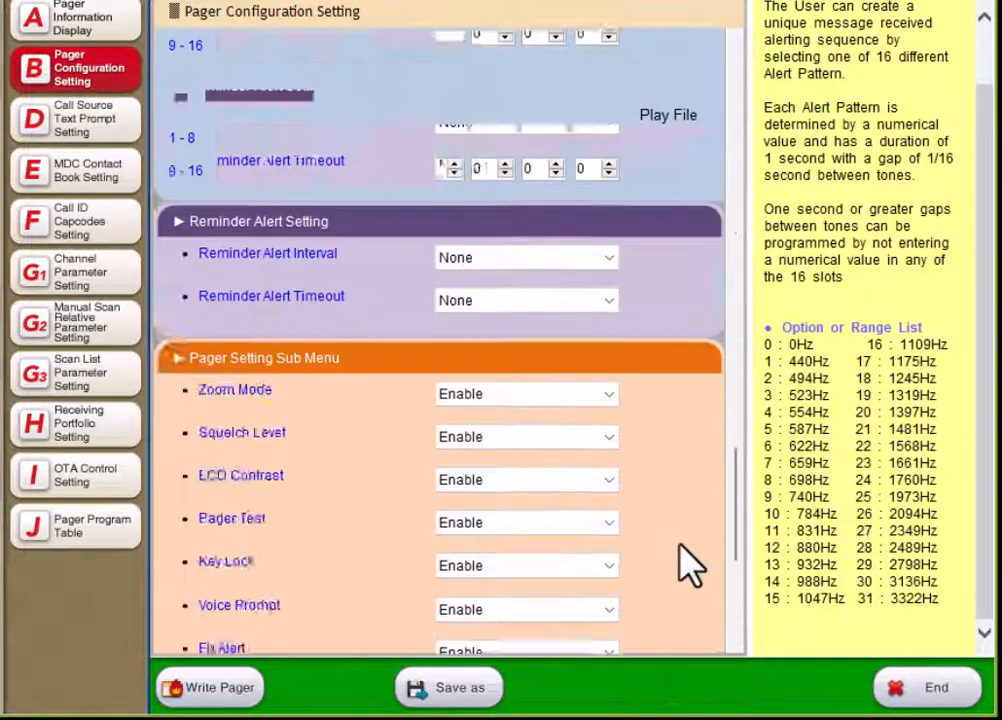
scroll(685, 560, "up", 15)
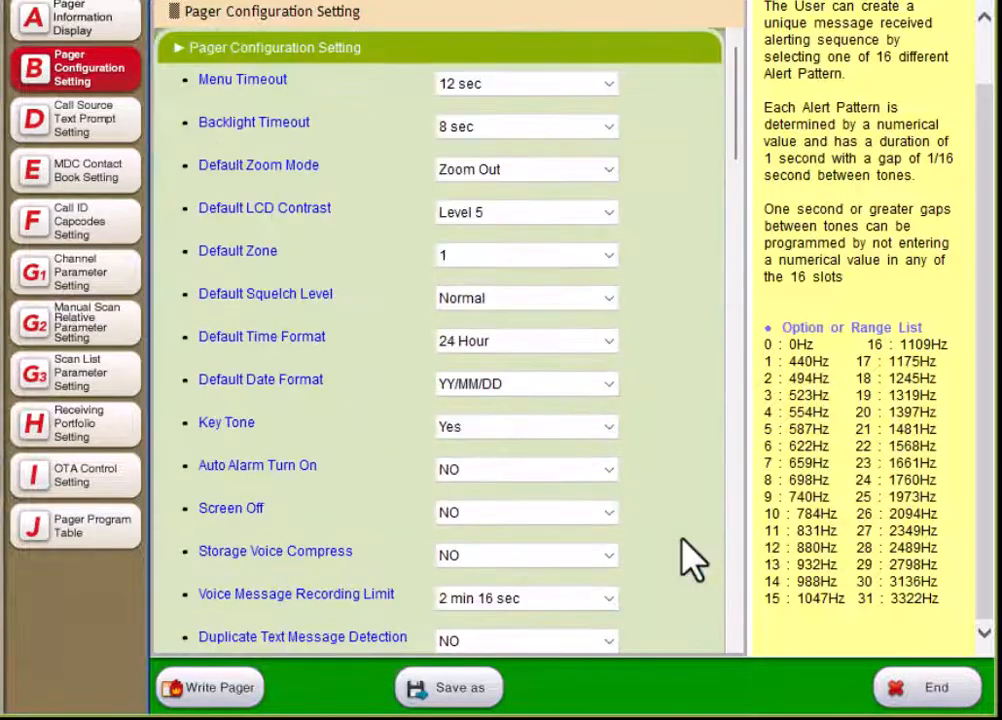
Step: Open the Call Source Text Prompt Setting and look through its list of source prompt items
left_click(87, 128)
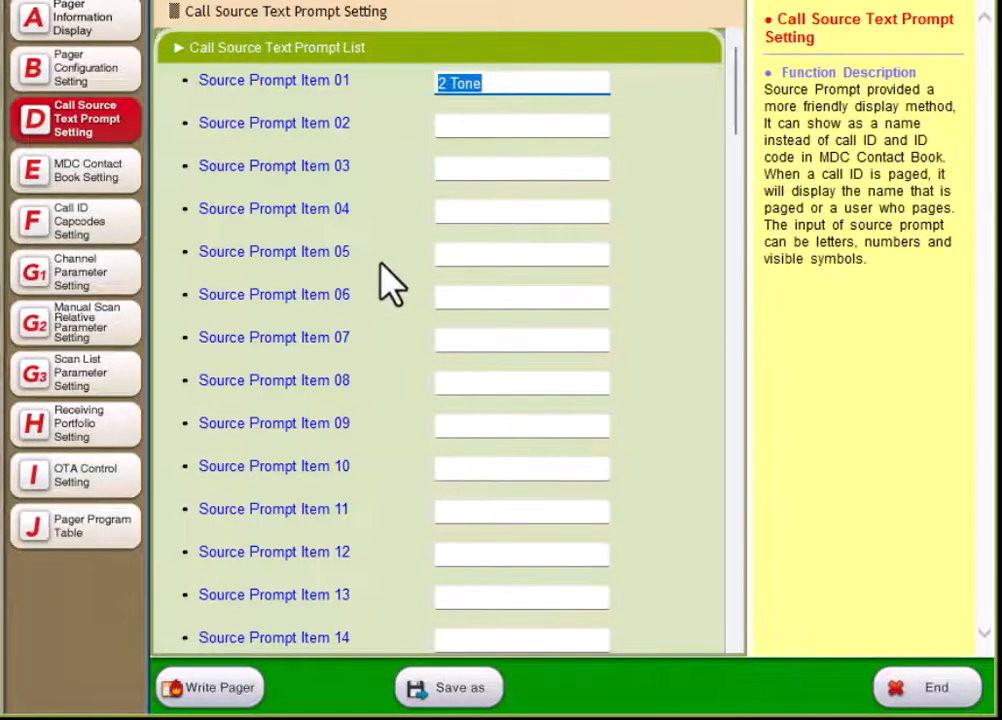
scroll(310, 150, "down", 10)
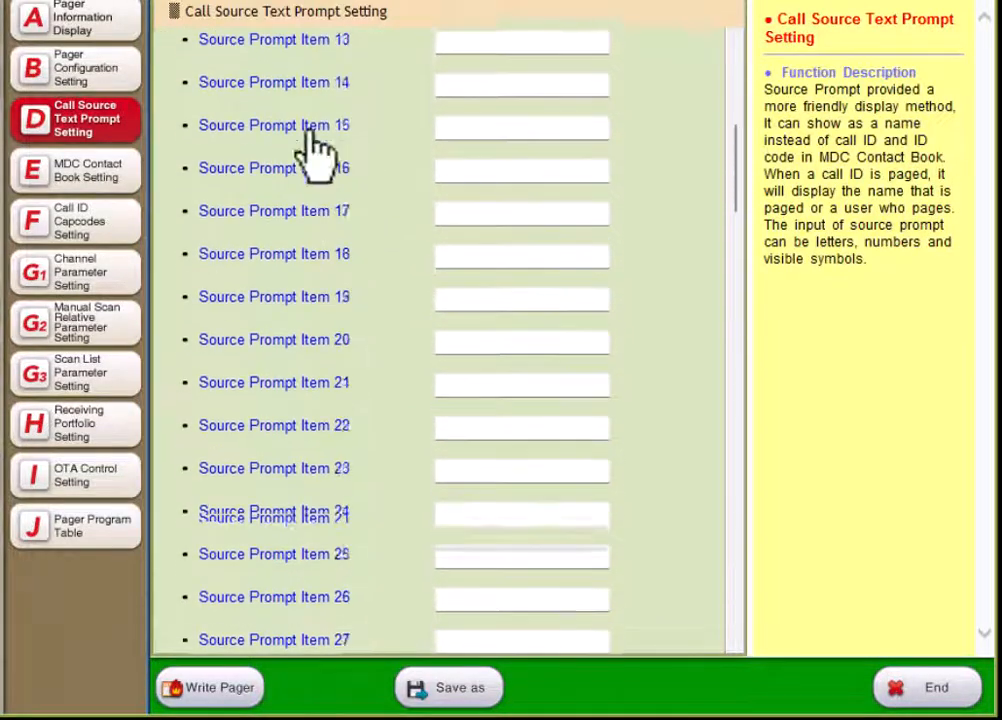
scroll(308, 132, "down", 20)
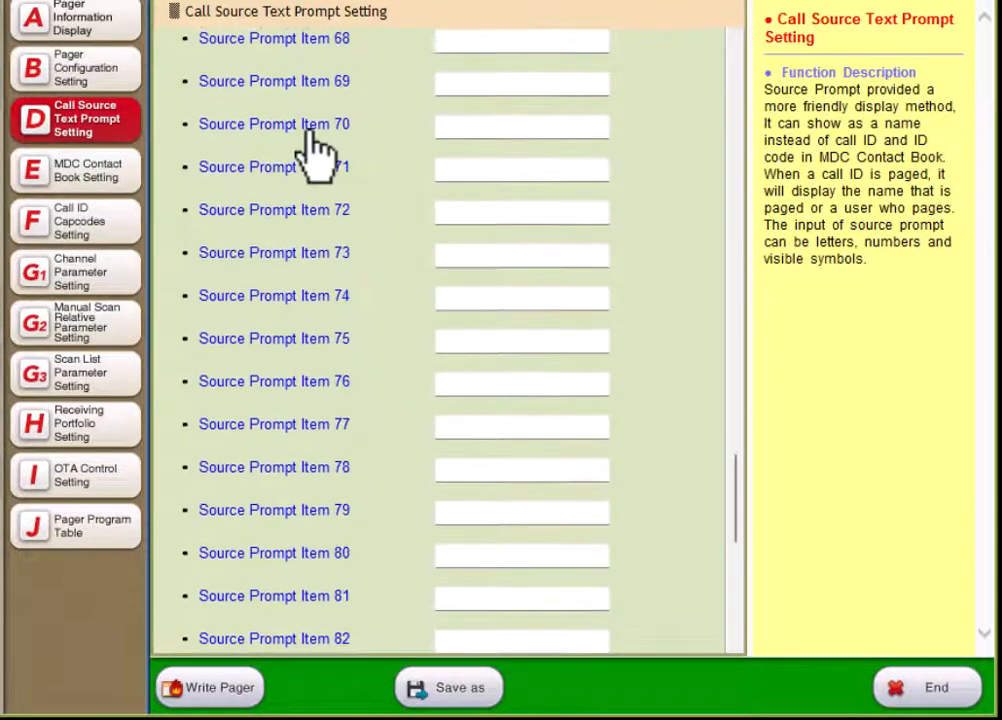
scroll(312, 150, "down", 3)
scroll(312, 150, "up", 20)
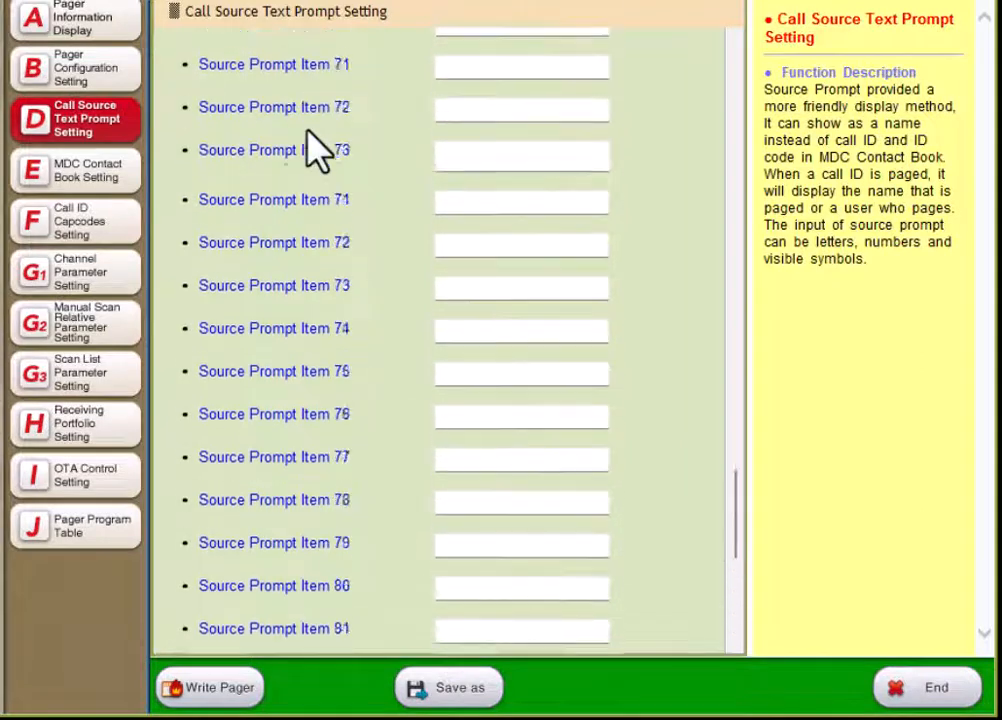
scroll(312, 150, "up", 3)
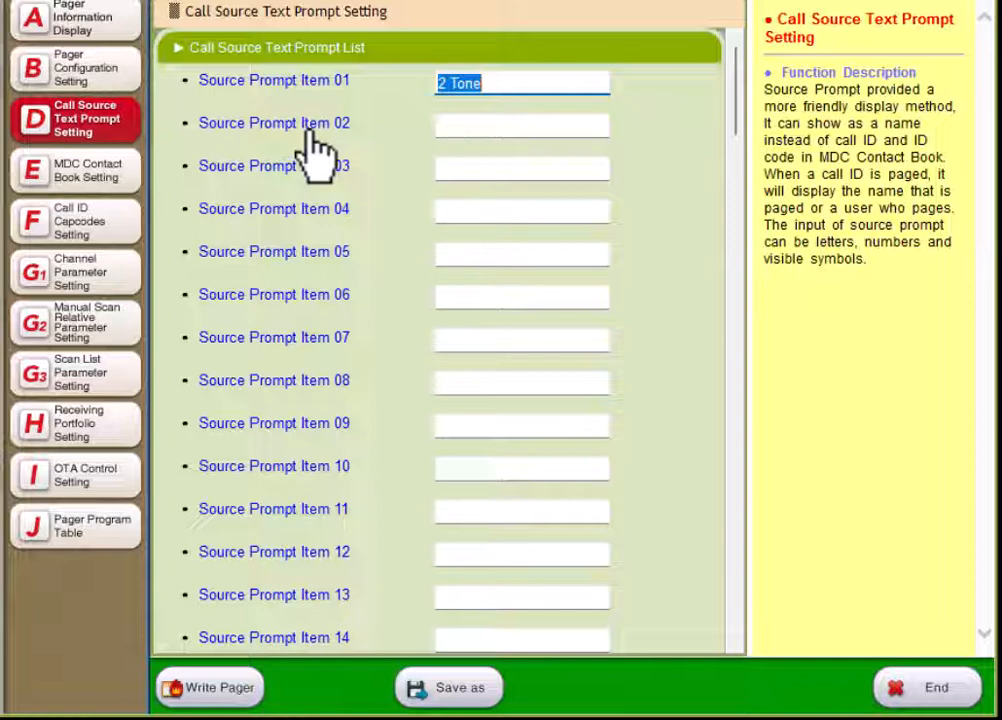
Step: Name Source Prompt Item 01 "2 Tone 1" and Source Prompt Item 02 "2 Tone 2"
left_click(482, 125)
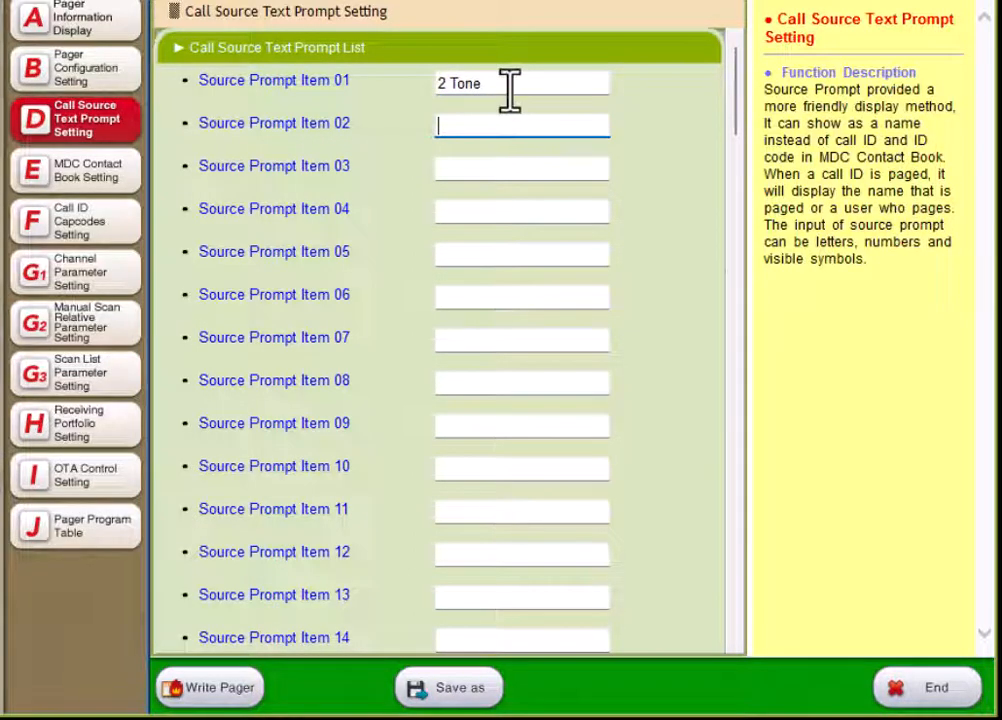
left_click(510, 88)
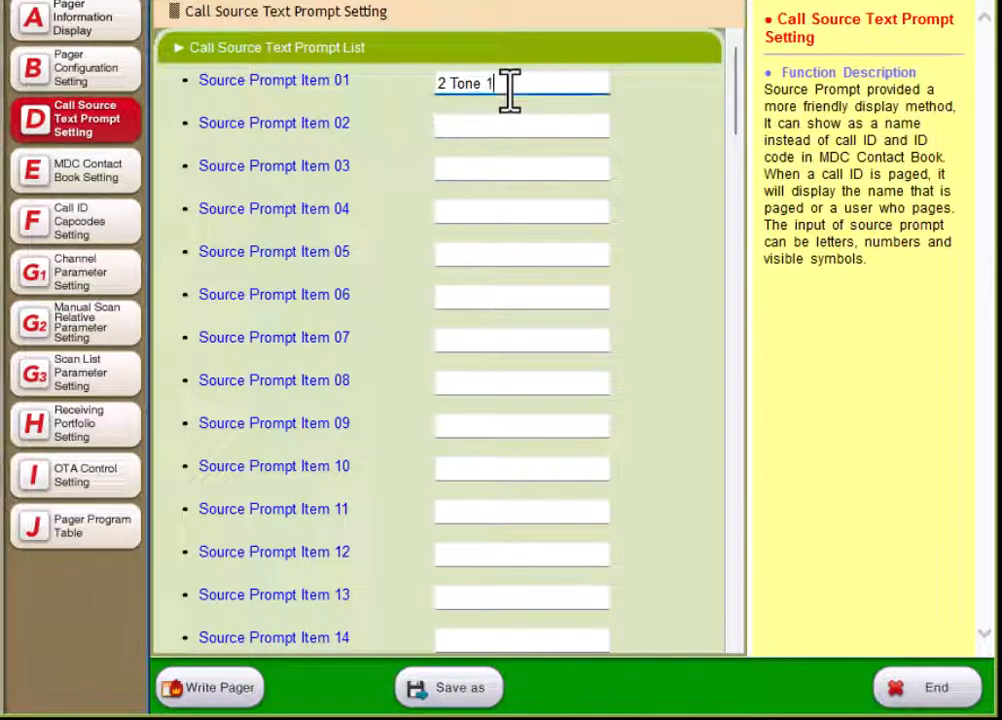
left_click(466, 122)
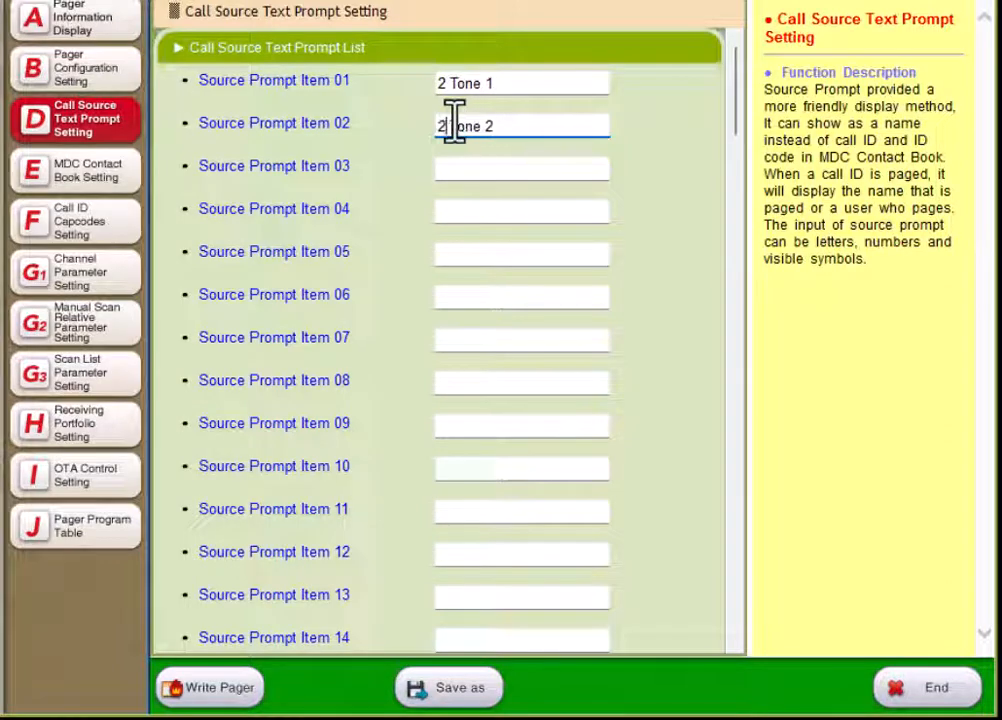
left_click(652, 135)
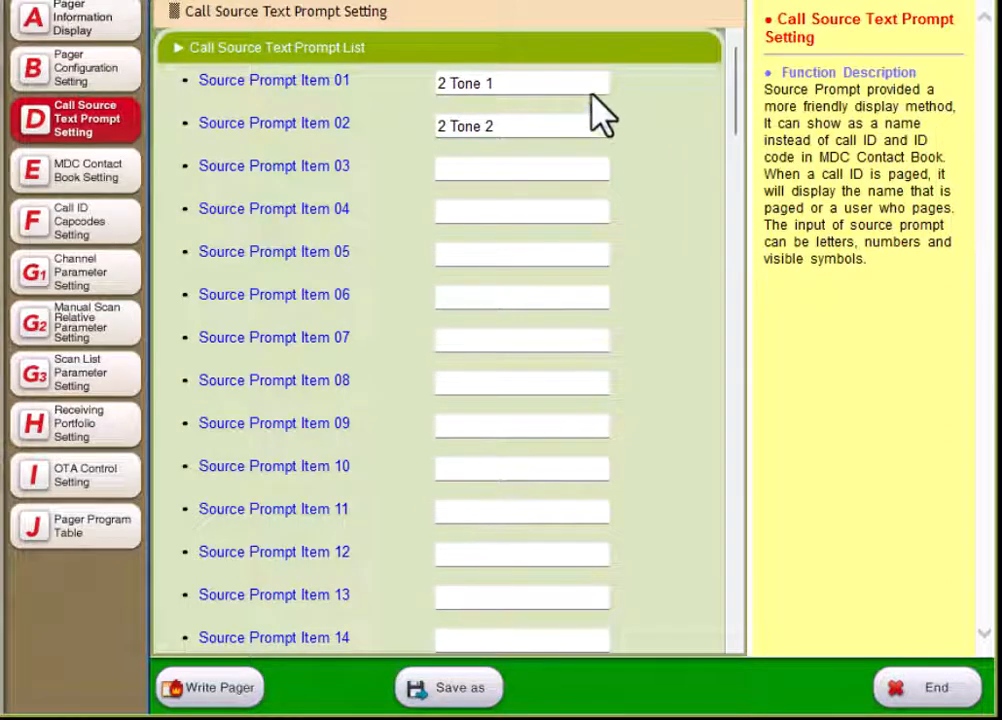
Step: Look through the remaining source prompt items down to the All Call Prompt
scroll(687, 192, "down", 20)
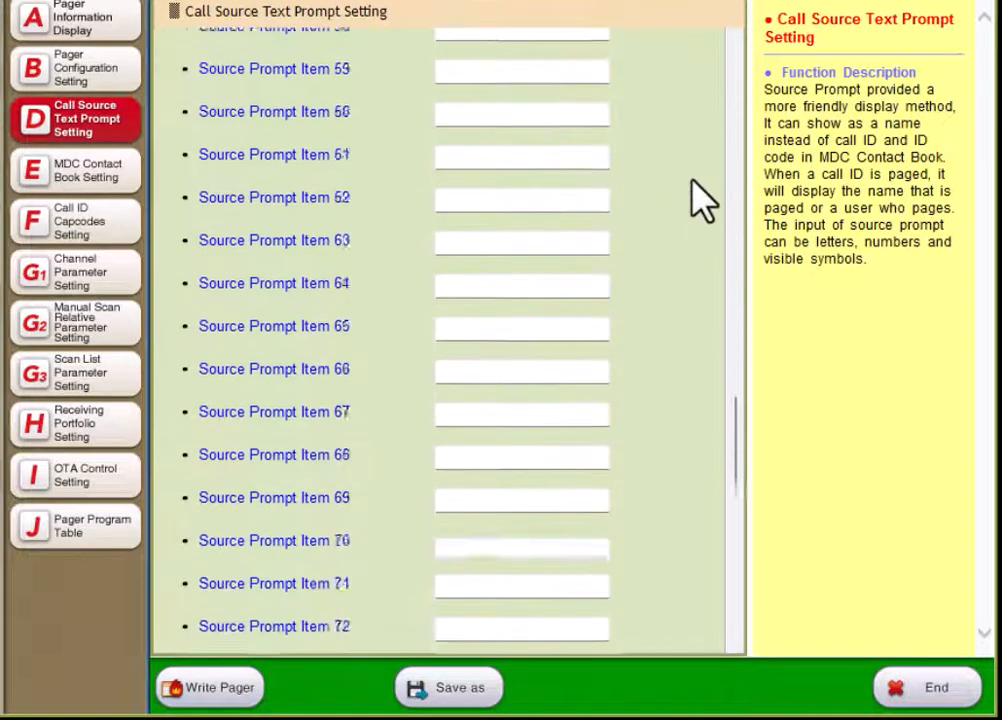
scroll(698, 210, "down", 8)
scroll(606, 465, "up", 1)
scroll(523, 501, "down", 2)
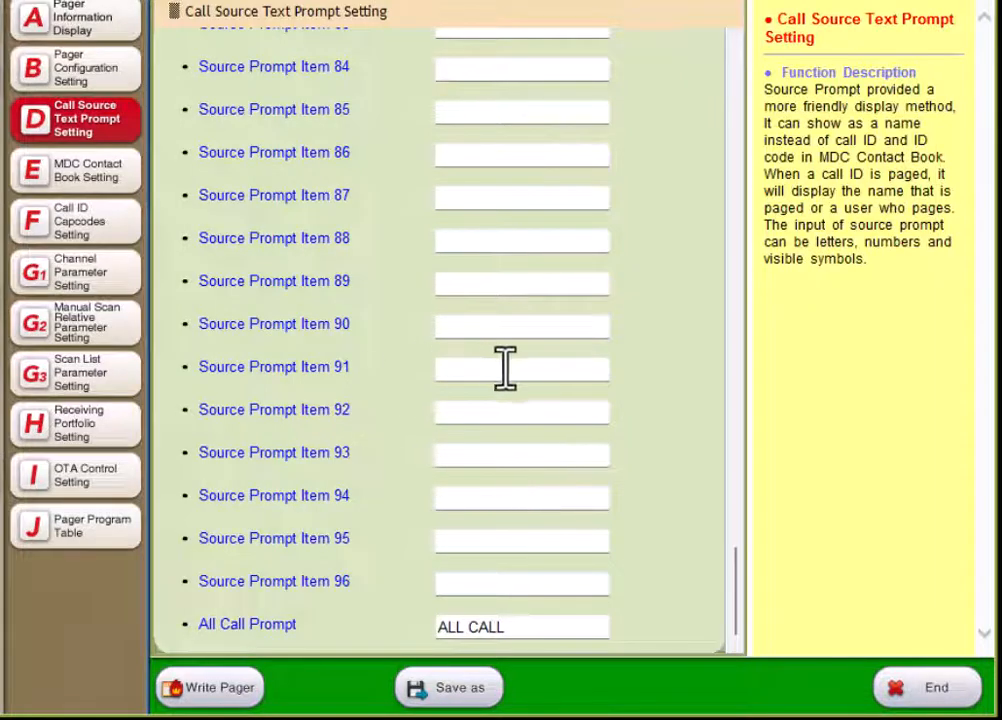
scroll(671, 385, "up", 20)
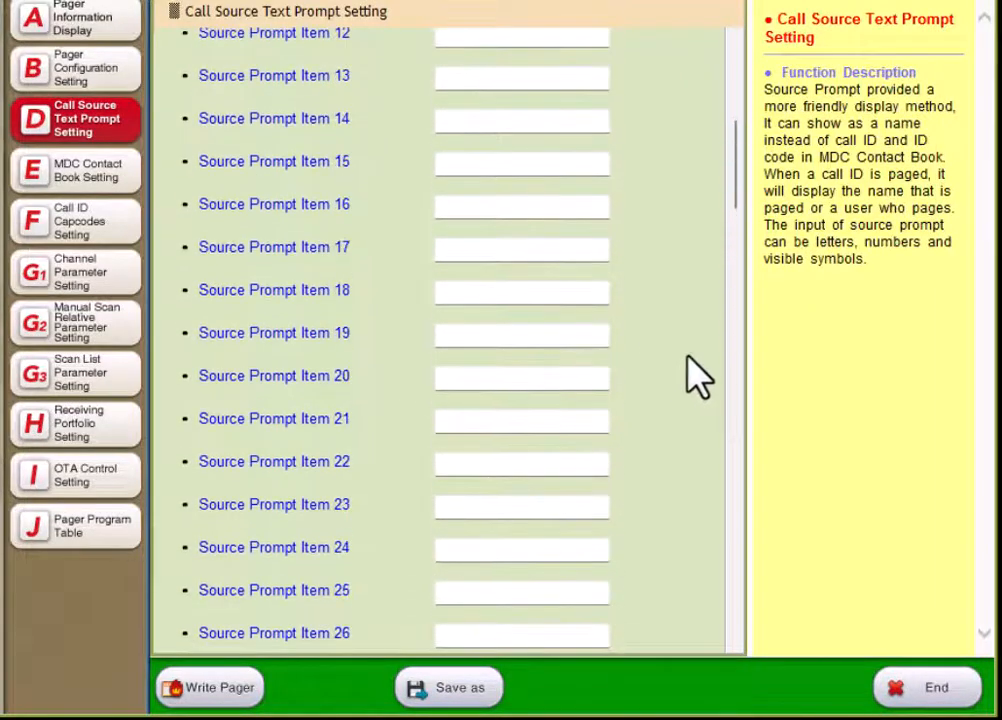
scroll(697, 378, "up", 4)
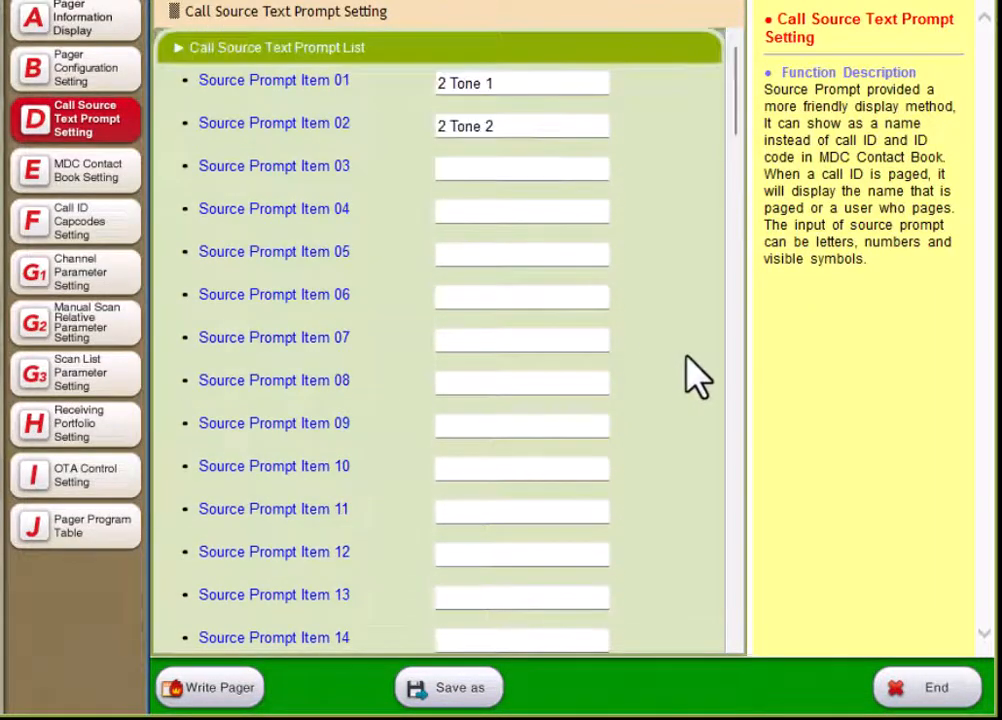
Step: Open the MDC Contact Book Setting and view the source prompt choices for MDC Contact Item 01
left_click(118, 178)
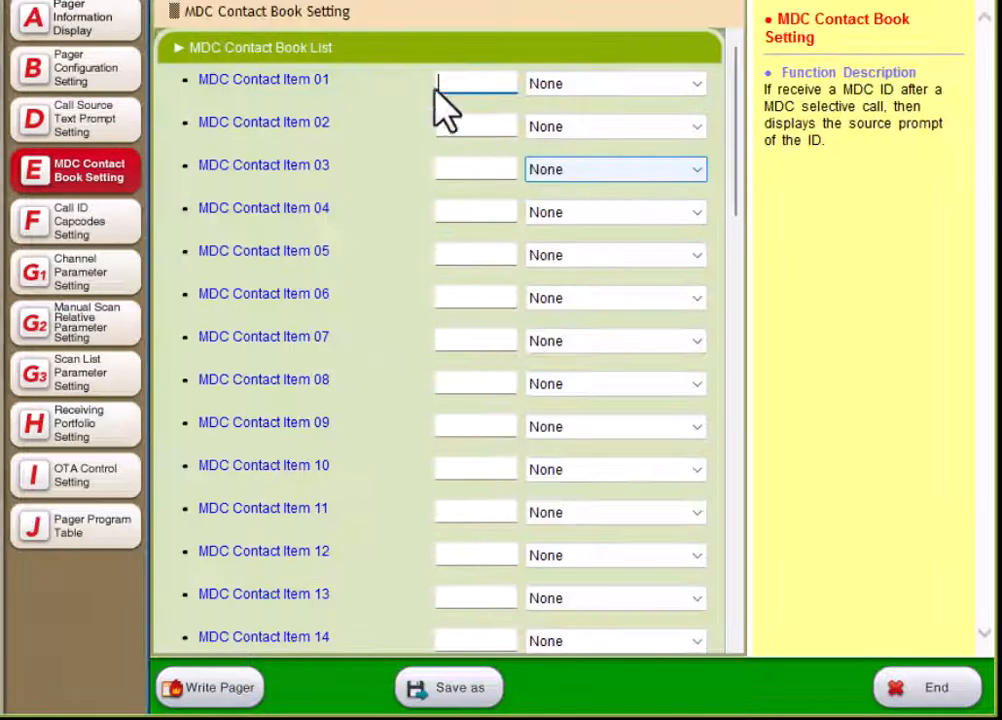
left_click(546, 85)
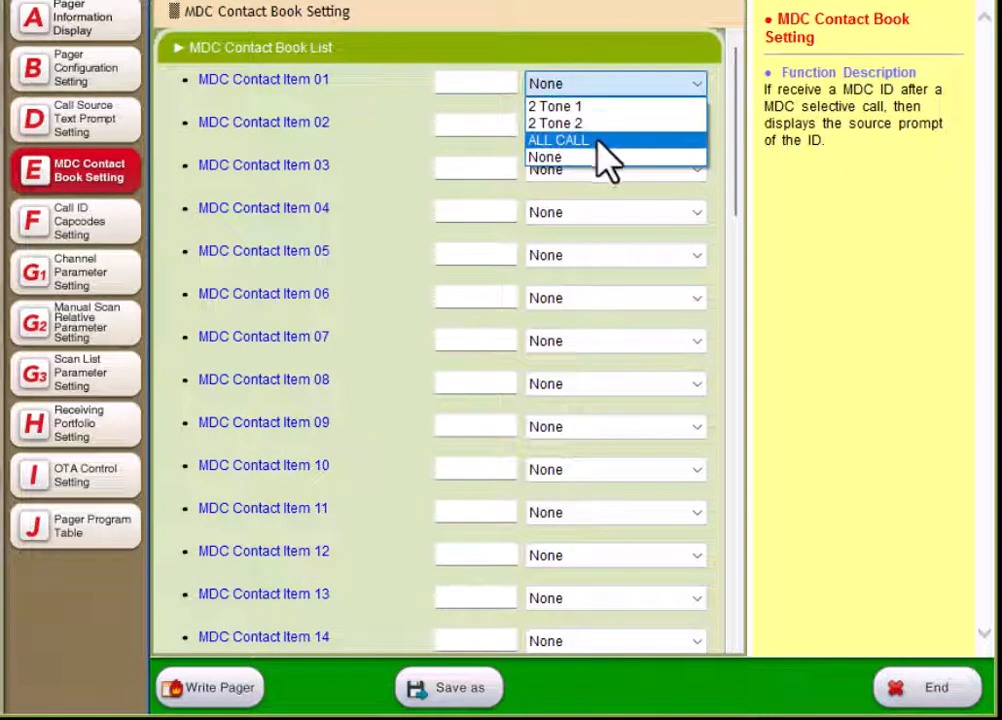
left_click(503, 58)
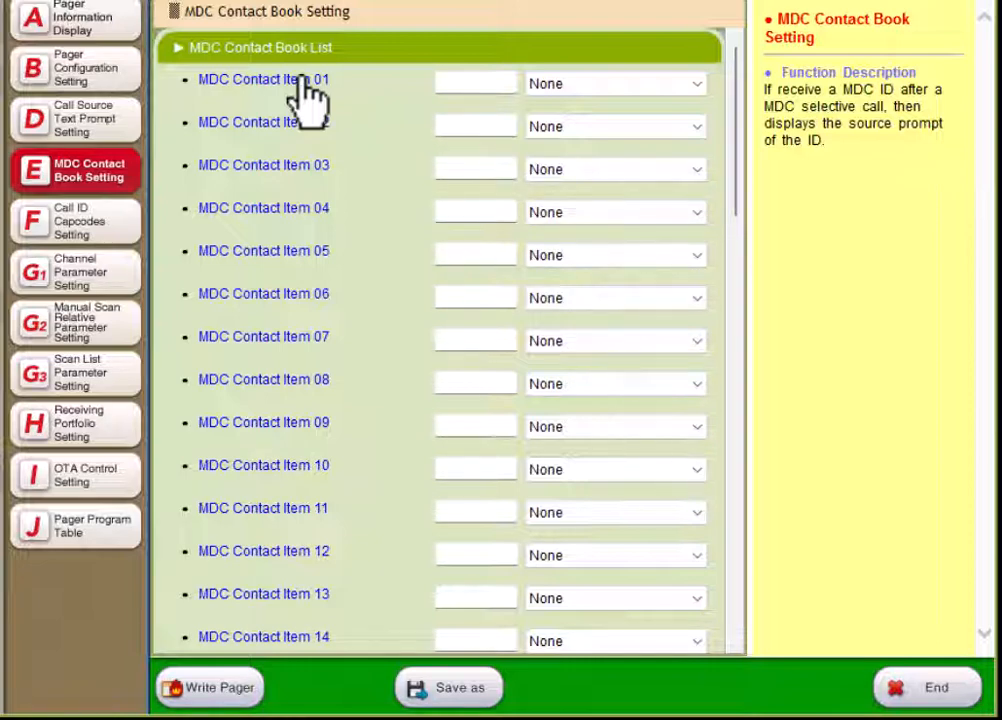
Step: Open tone table 1 in the Call ID Capcodes Setting, select Motorola as its paging system and review its calls
left_click(104, 238)
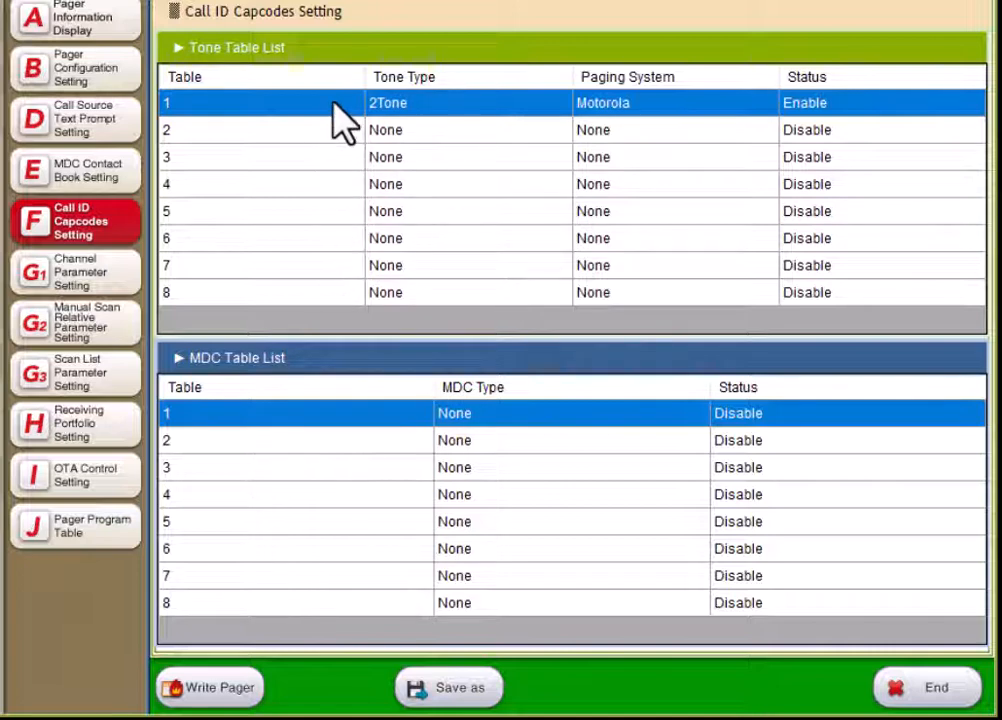
double_click(207, 104)
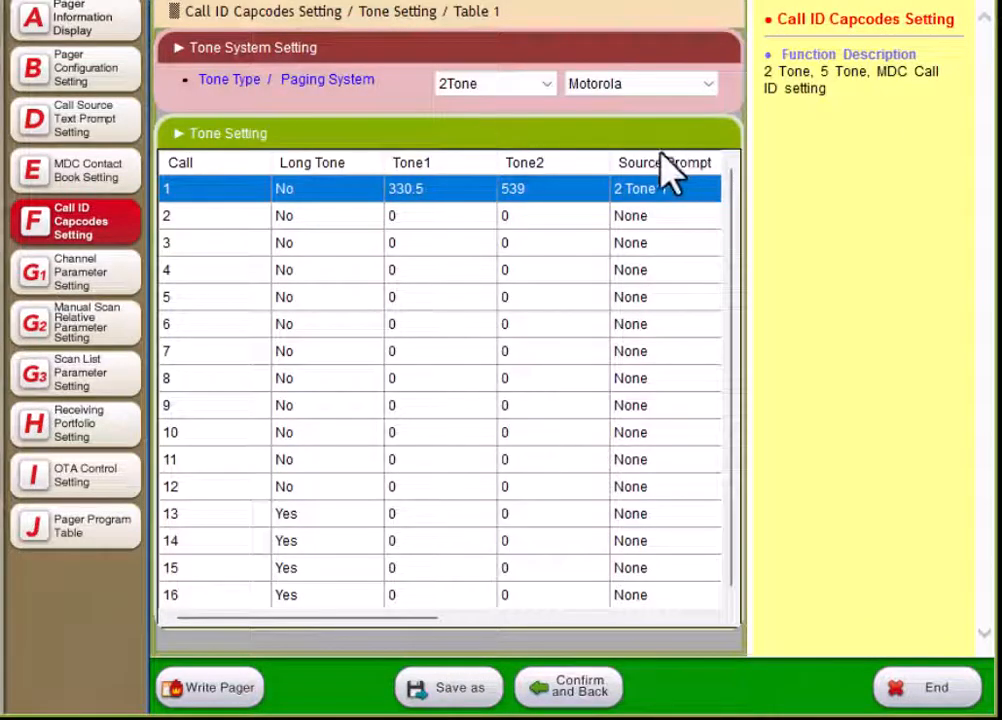
left_click(641, 92)
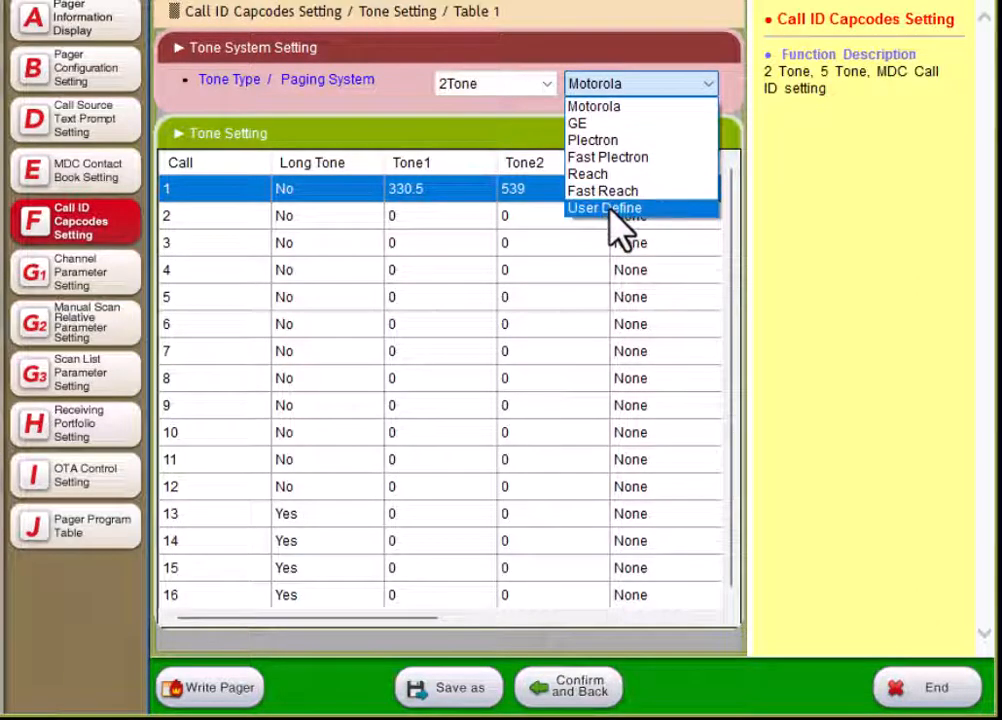
left_click(629, 108)
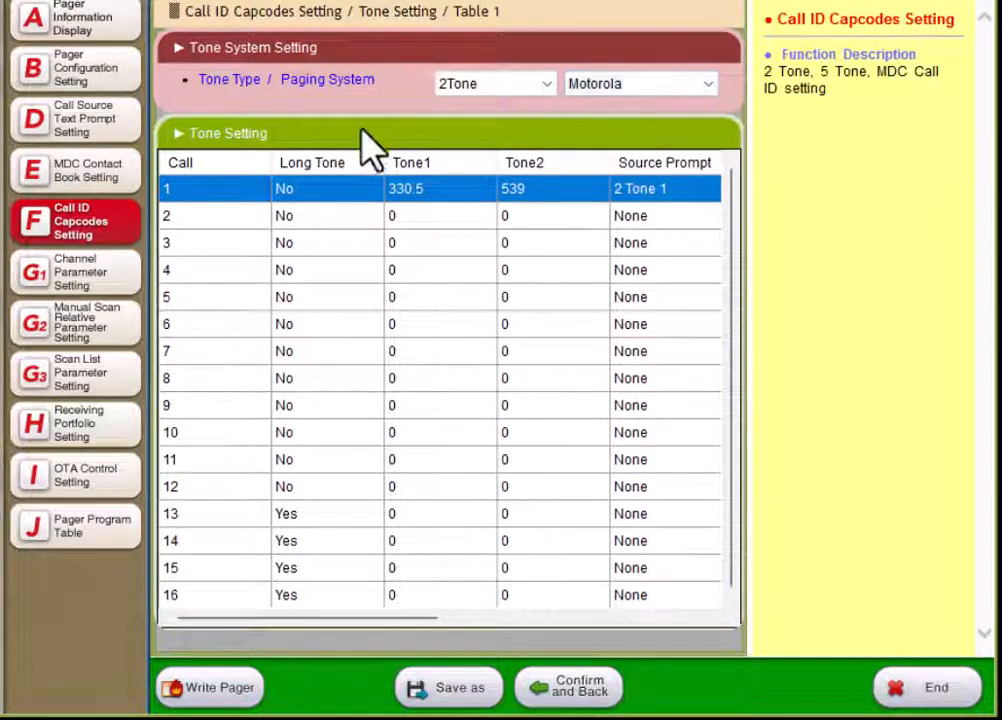
scroll(305, 300, "down", 1)
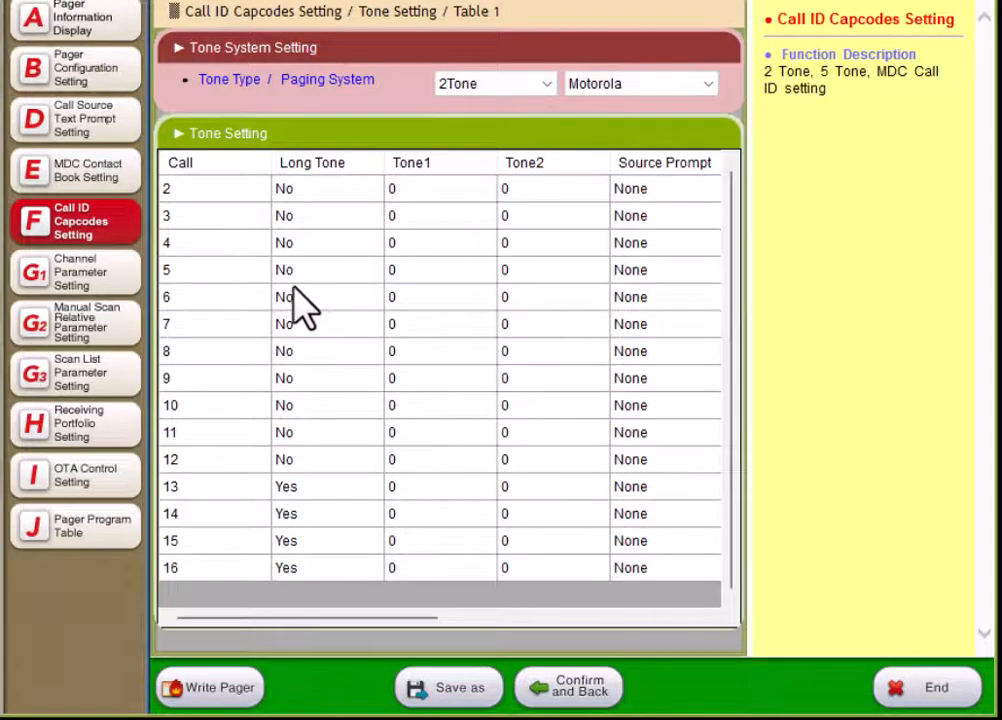
scroll(305, 300, "up", 1)
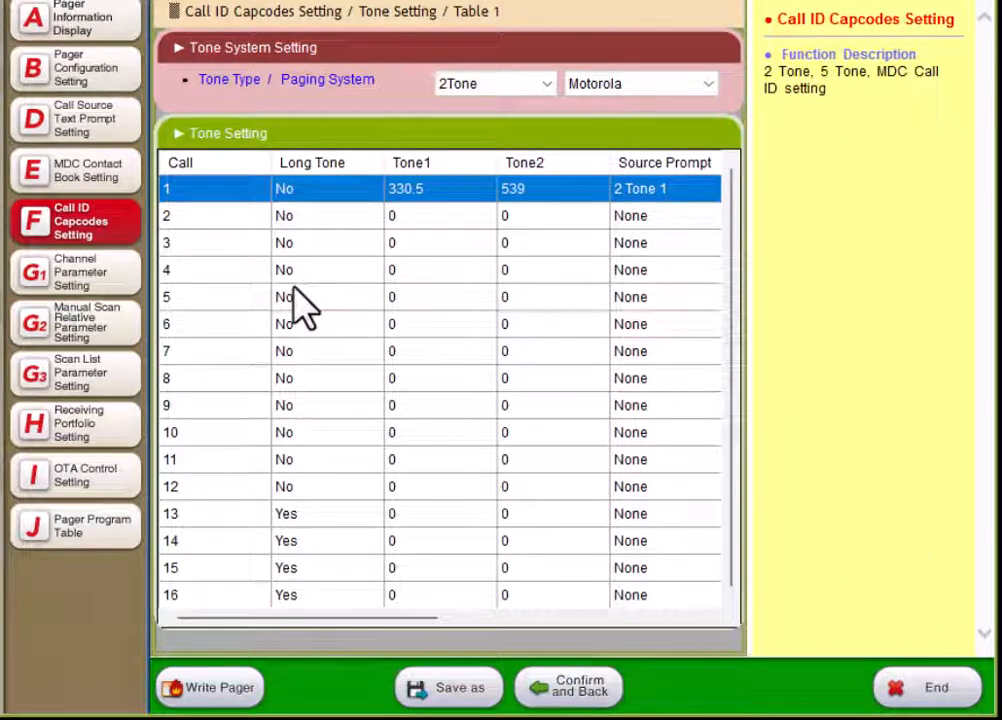
Step: Open Call ID 1 of tone table 1 and select 2 Tone as its tone pattern
double_click(195, 190)
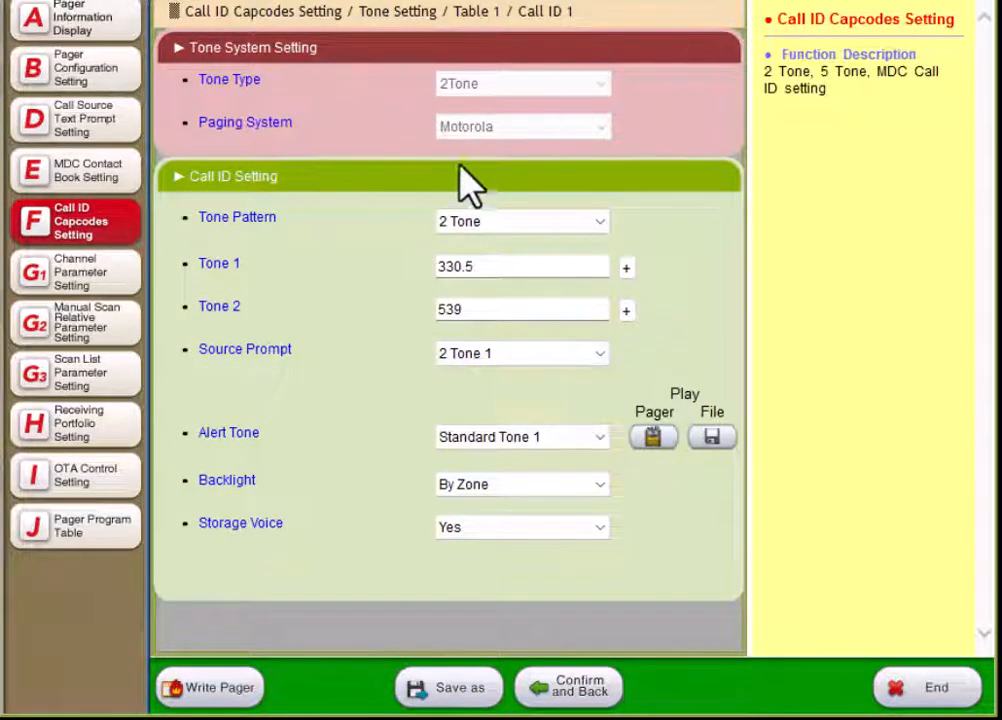
left_click(566, 227)
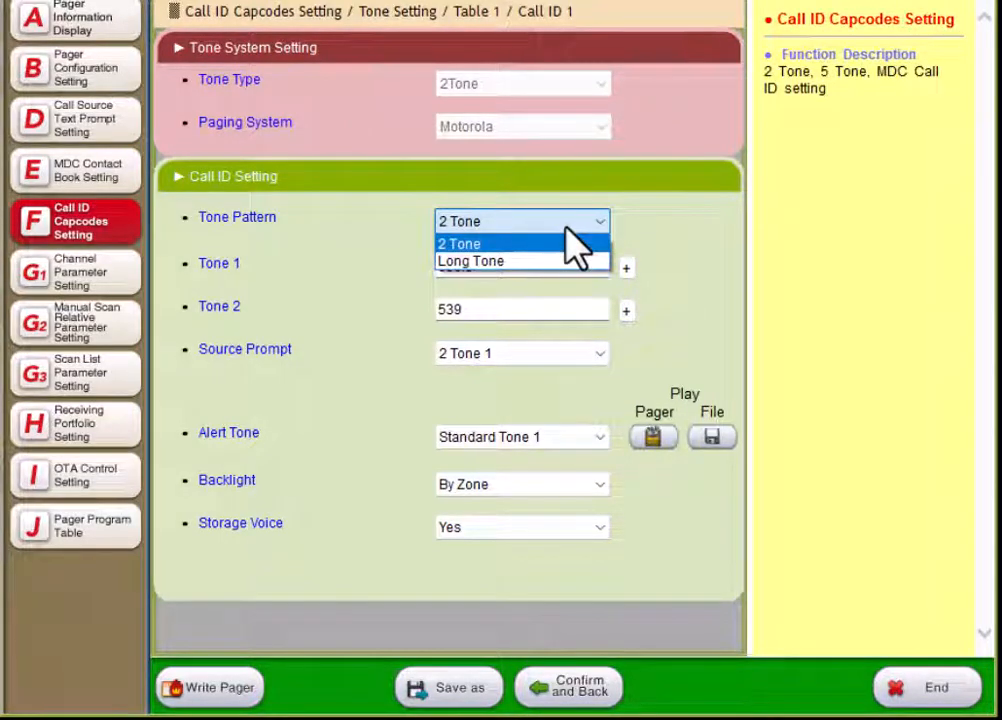
left_click(577, 244)
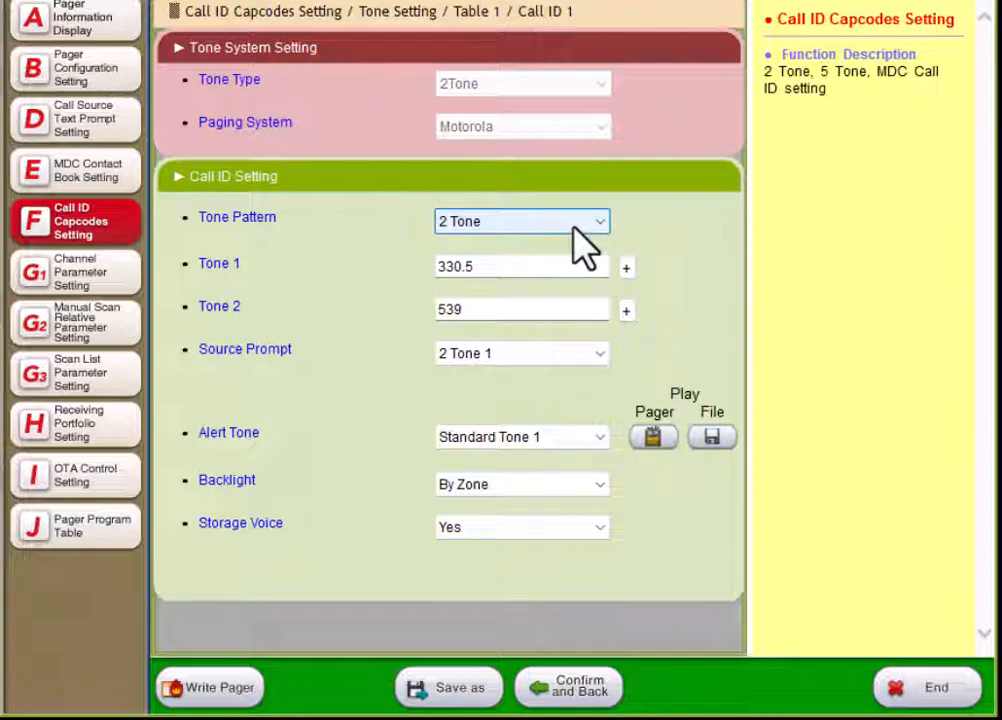
Step: Set Call ID 1's Tone 1 to 617.4 and Tone 2 to 688.3 from the Group 5 Motorola frequencies
left_click(626, 267)
left_click_drag(356, 44, 616, 57)
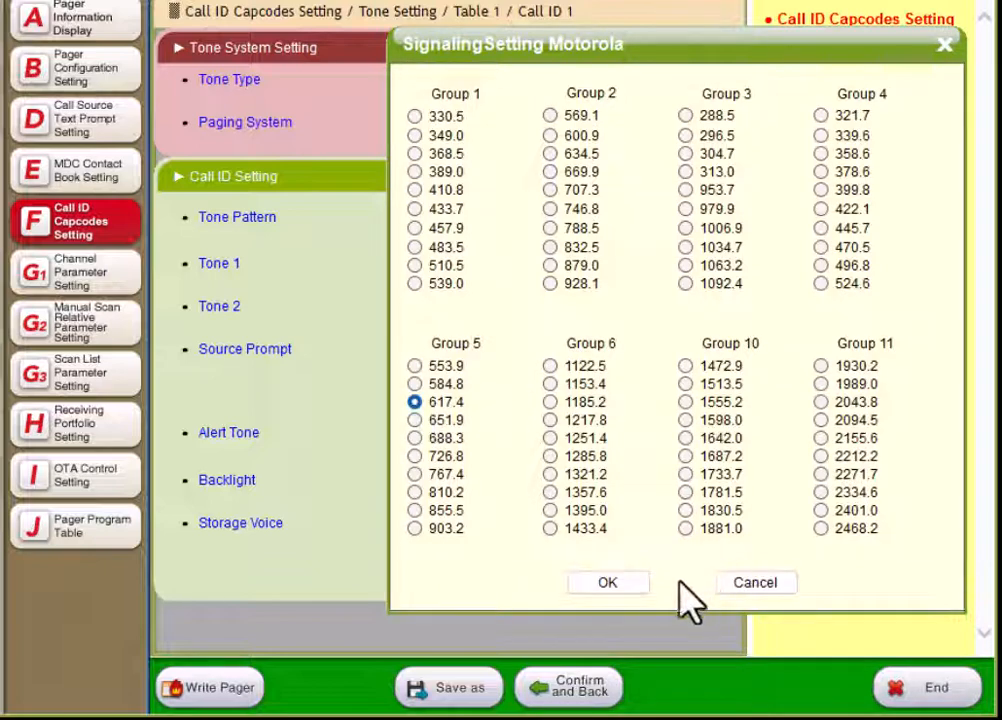
left_click(610, 583)
left_click(626, 311)
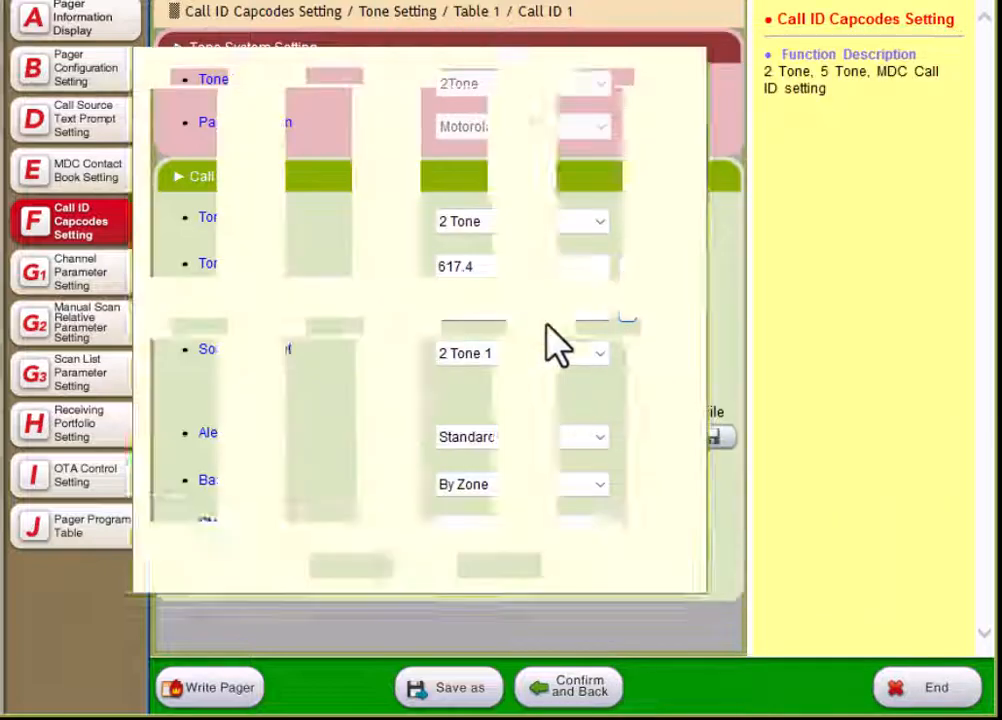
left_click(157, 421)
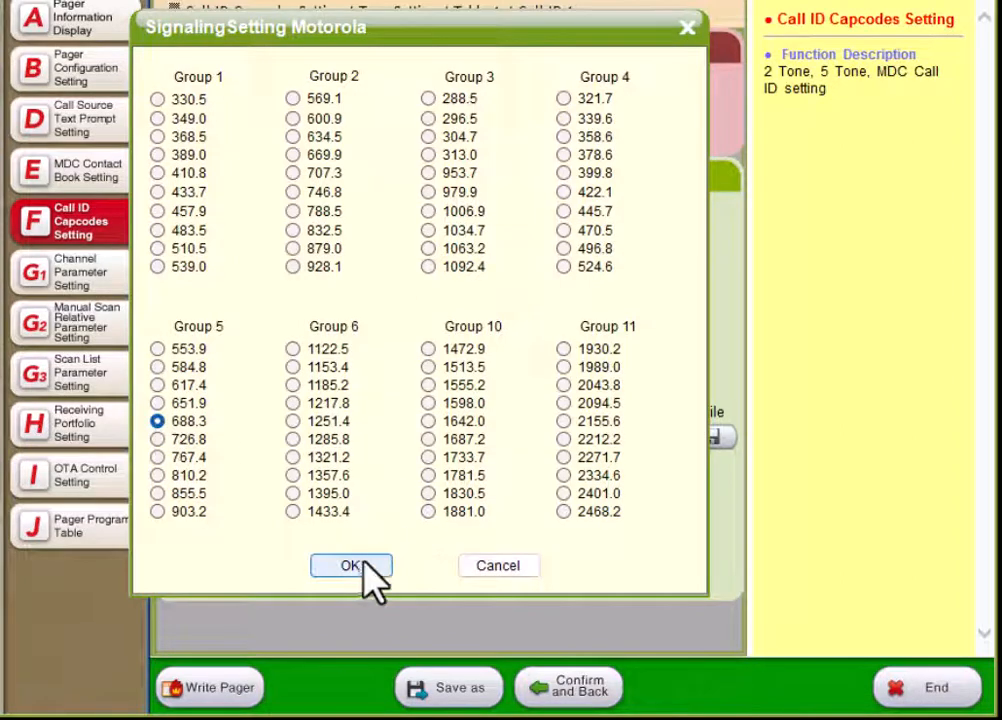
left_click(352, 566)
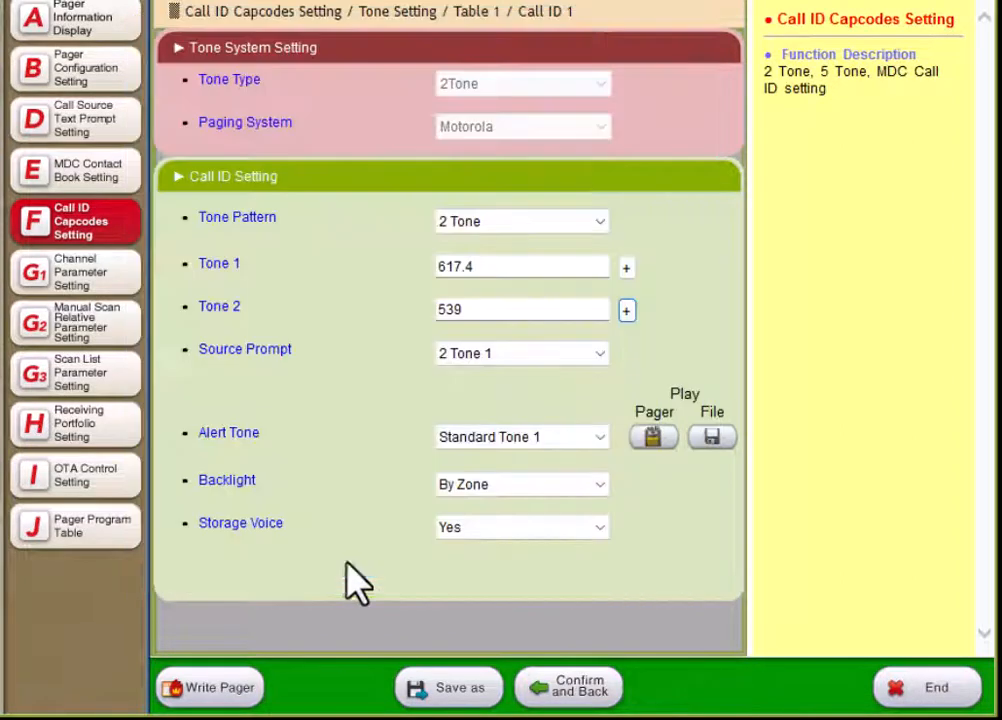
Step: Give Call ID 1 the 2 Tone 1 source prompt, Pleasing Tone 3 alert and Red backlight, and confirm the call
left_click(519, 352)
left_click(486, 376)
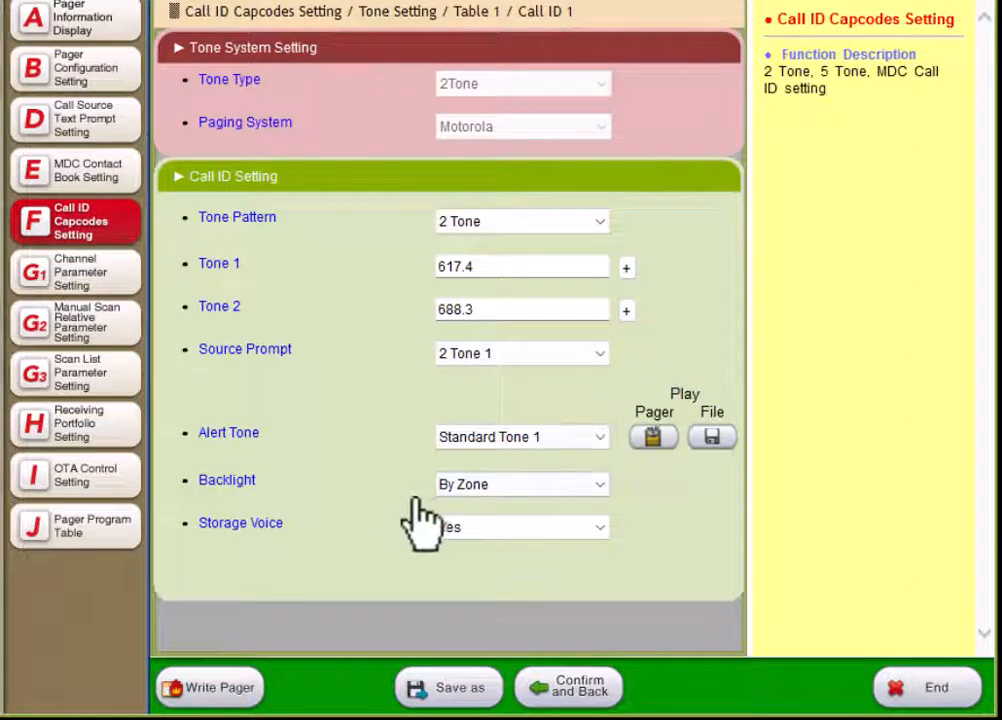
left_click(514, 455)
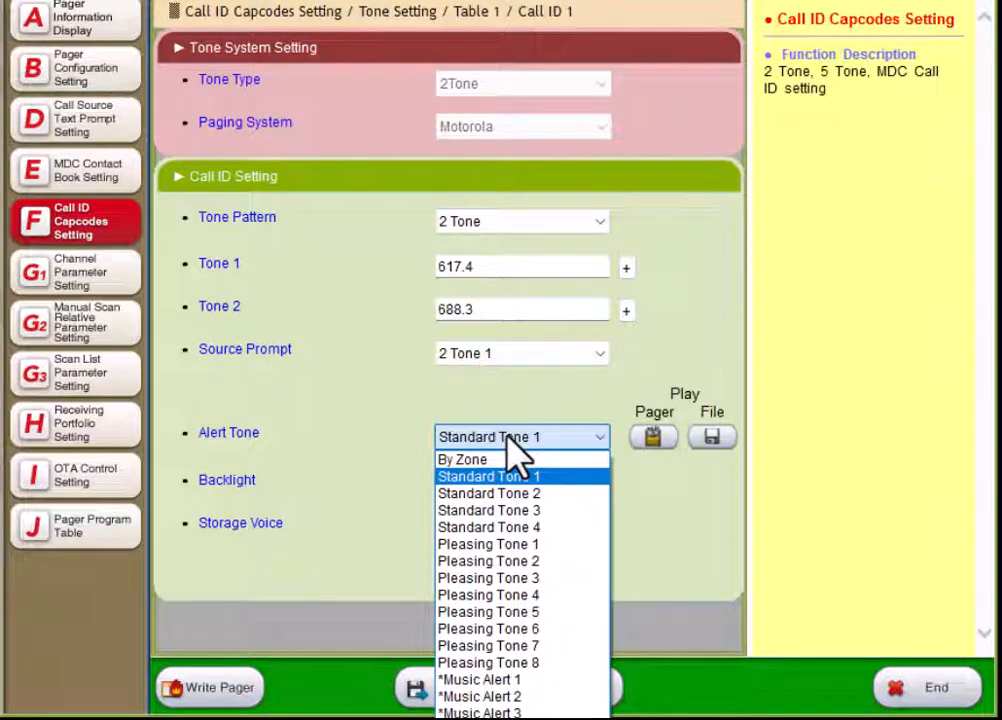
left_click(540, 580)
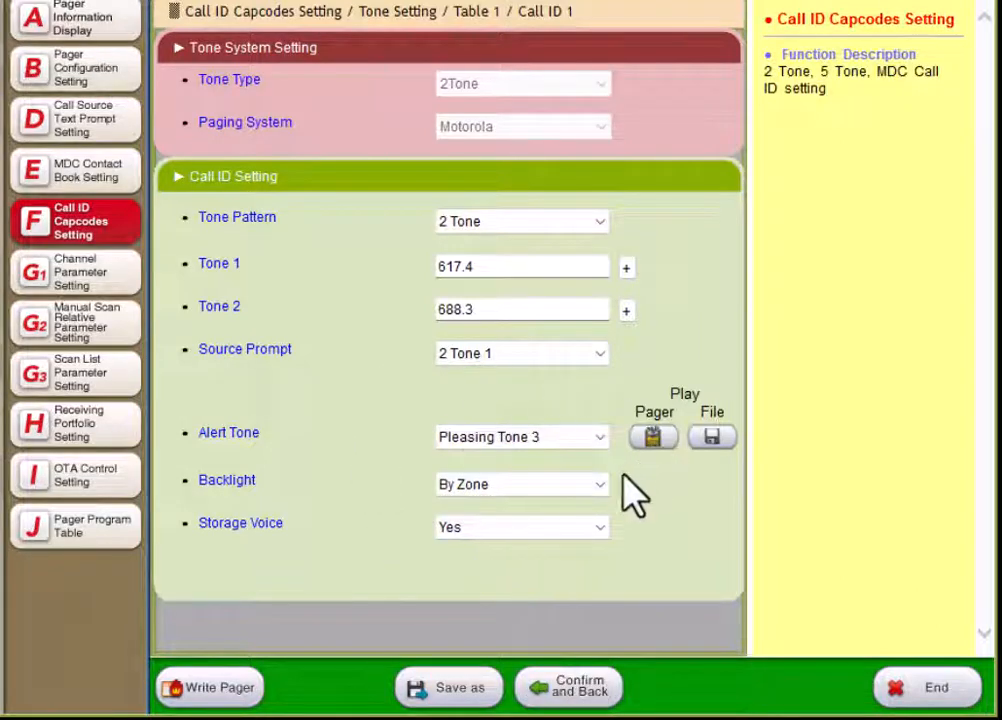
left_click(537, 486)
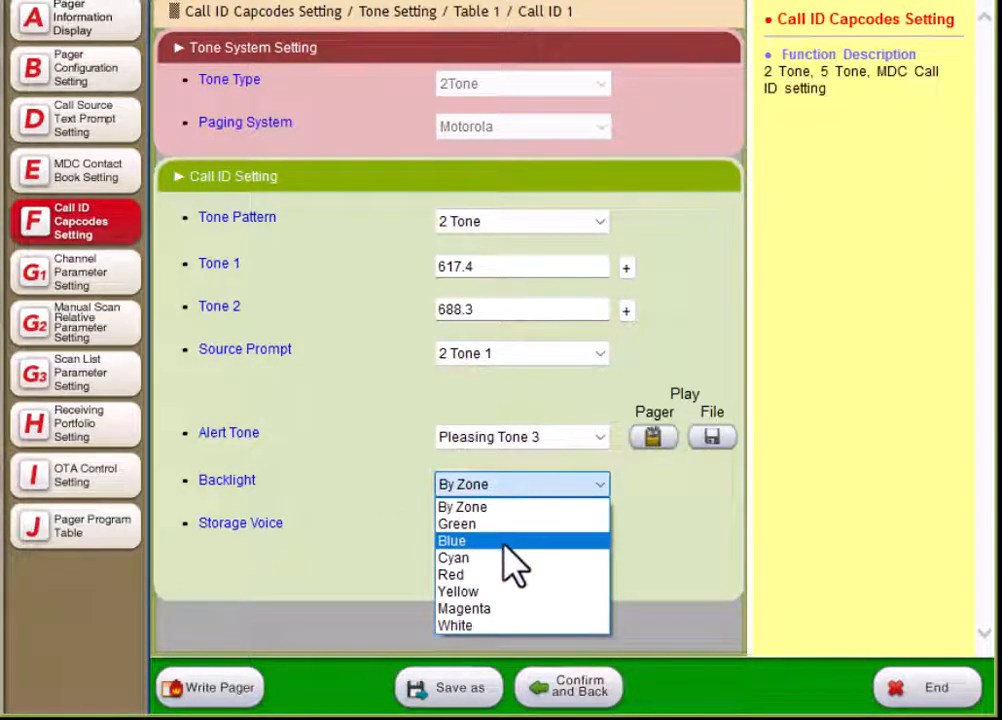
left_click(500, 576)
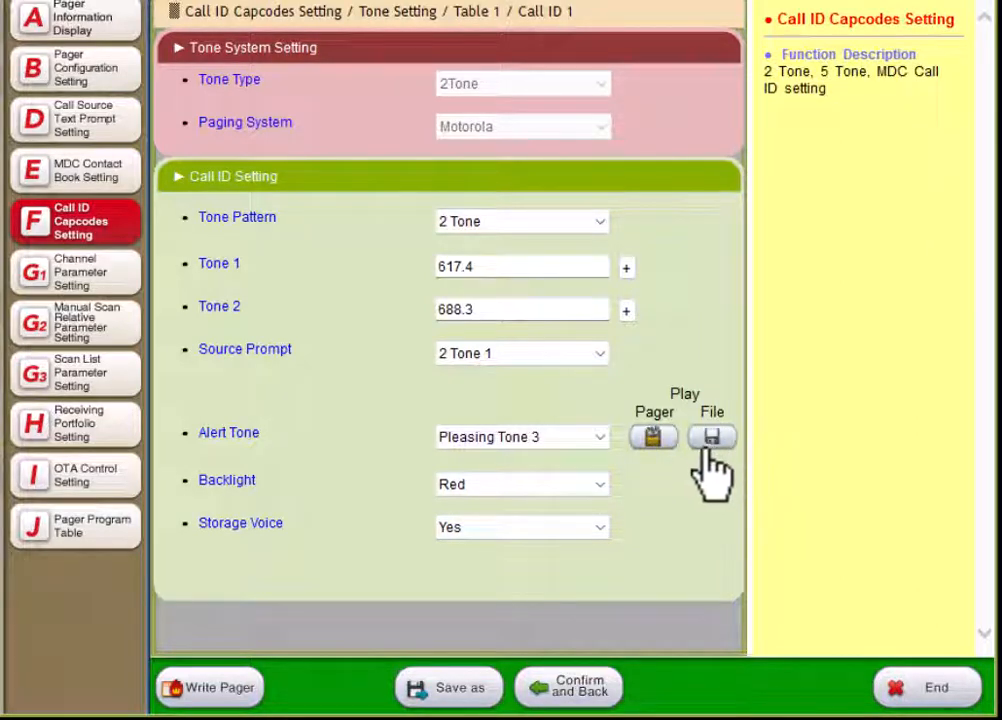
left_click(580, 690)
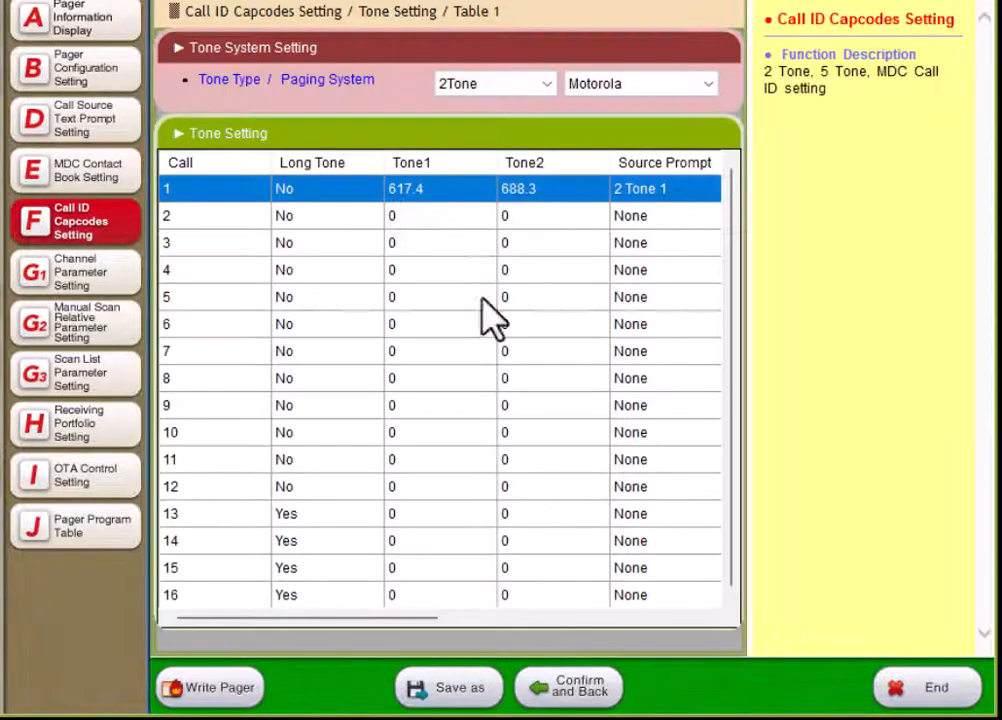
Step: Open Call ID 2 of tone table 1, set its tone pattern to Long Tone and its Tone 1 to 553.9 from Group 5
double_click(223, 216)
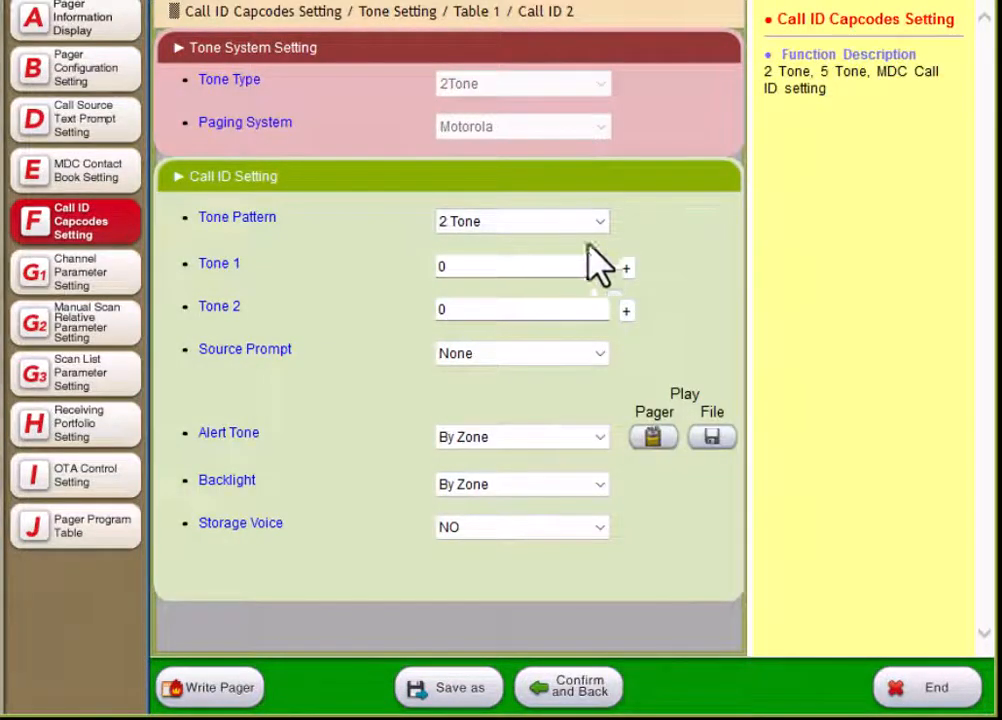
left_click(549, 223)
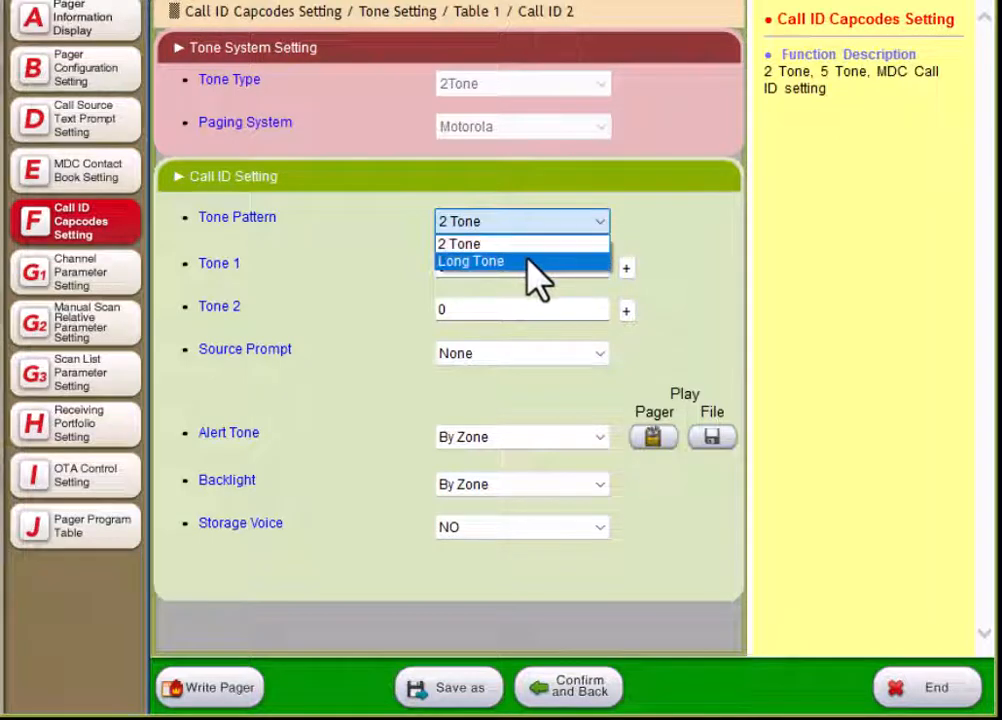
left_click(530, 262)
left_click(627, 268)
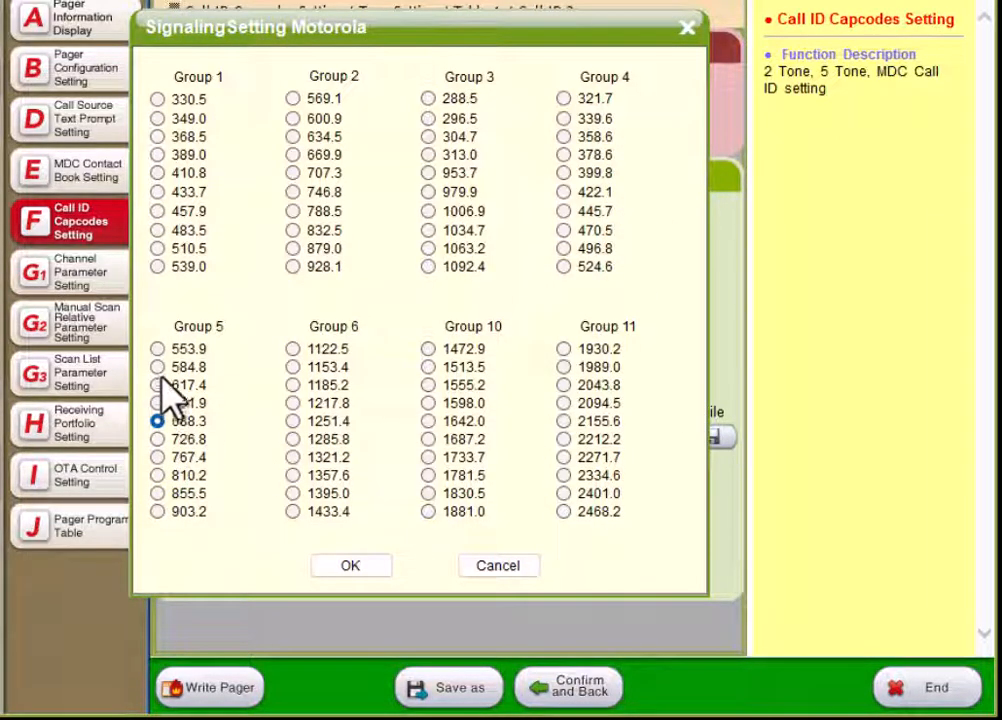
left_click(157, 349)
left_click(352, 566)
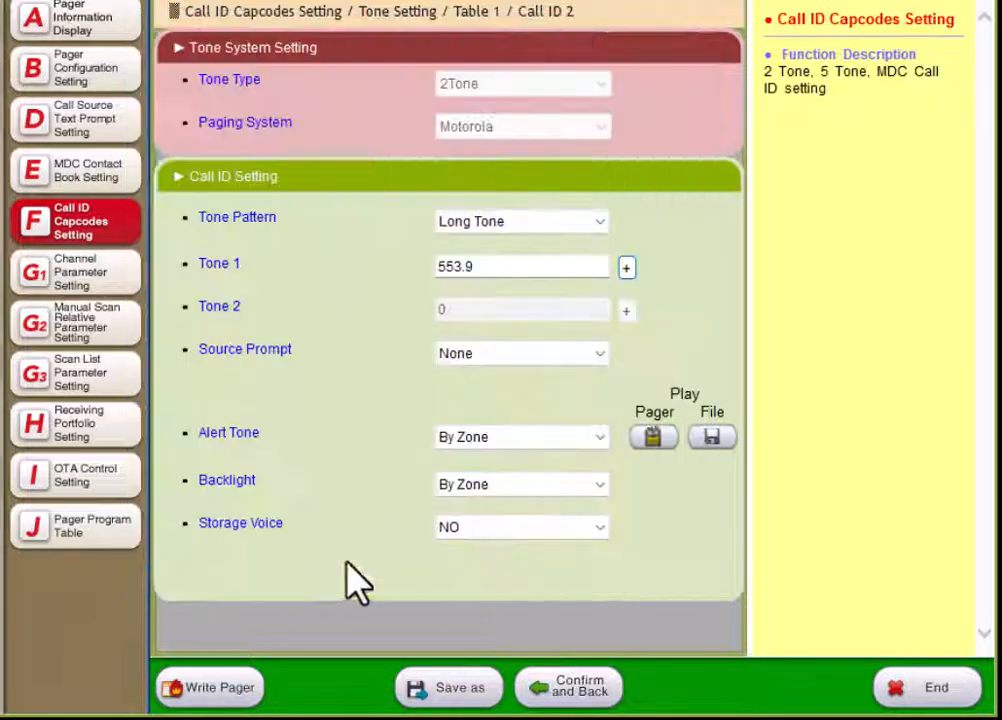
Step: Set Call ID 2's source prompt to ALL CALL and its alert tone to Standard Tone 1
left_click(570, 356)
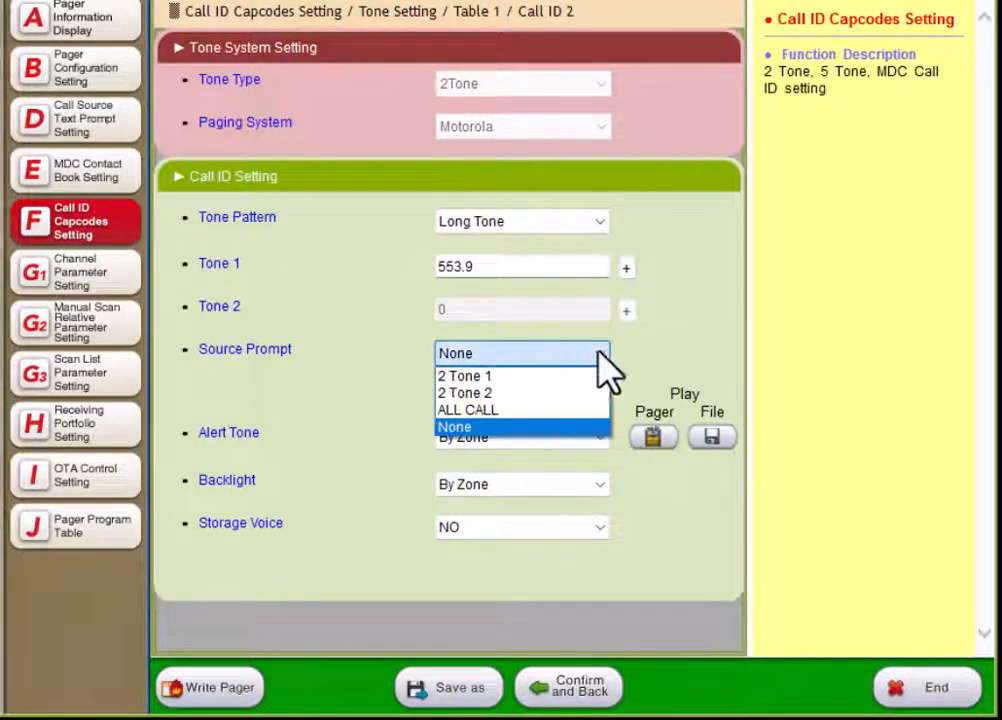
left_click(510, 412)
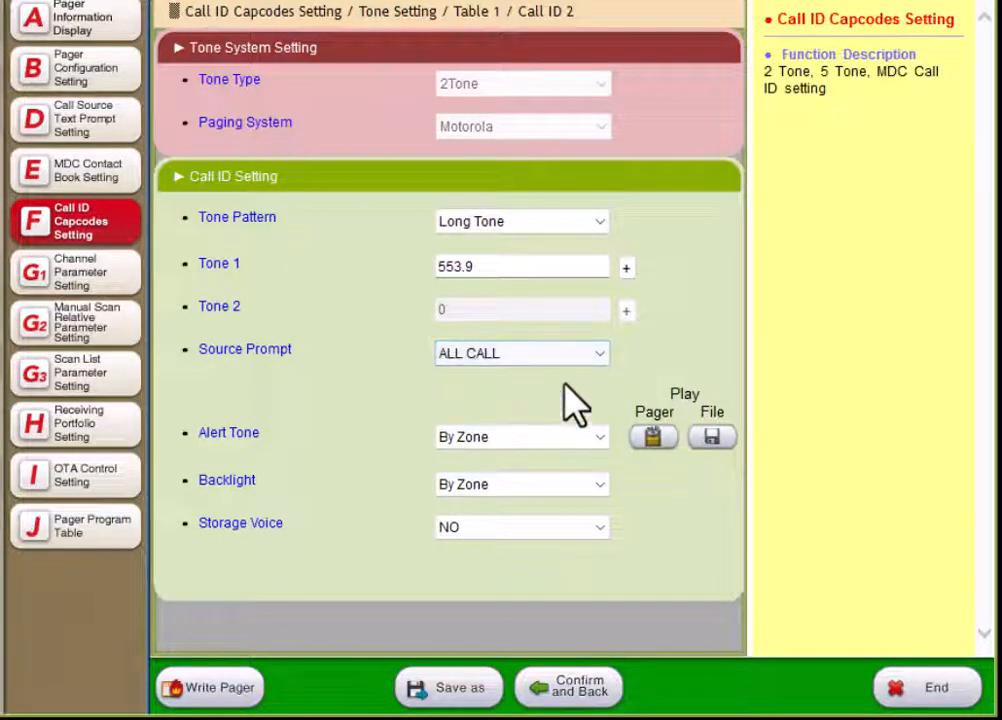
left_click(500, 446)
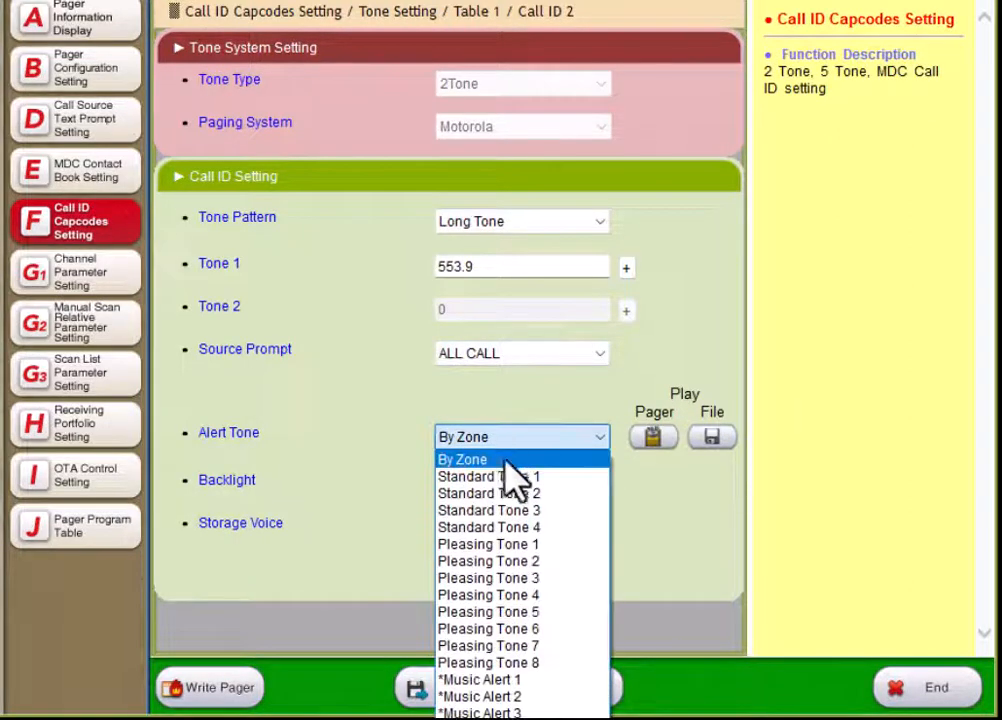
left_click(490, 477)
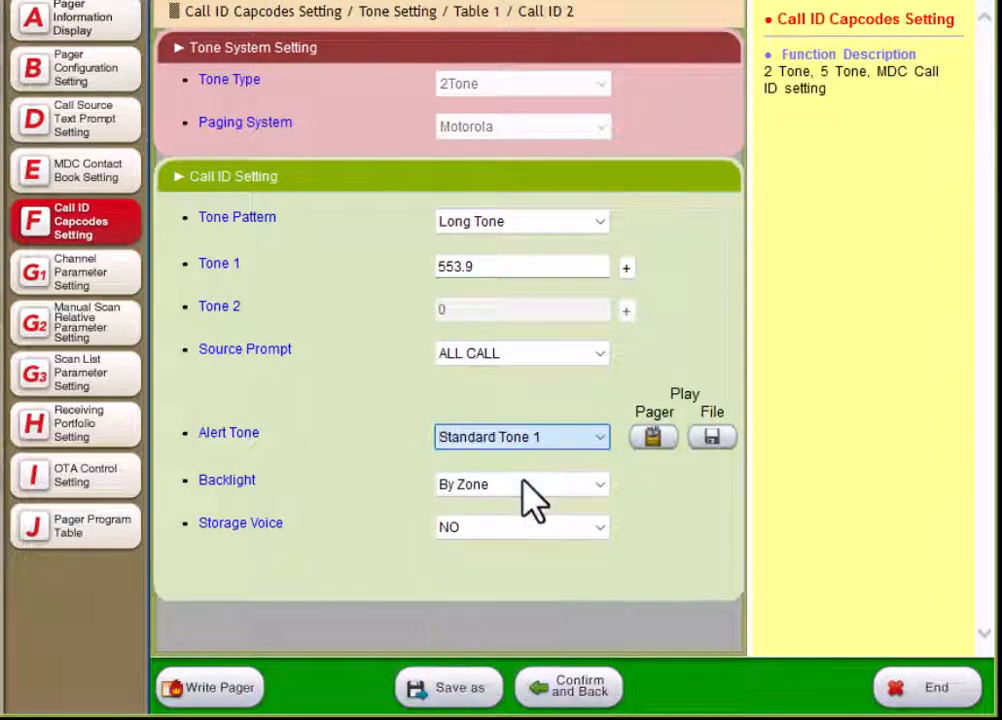
Step: Set Call ID 2's backlight to Green and storage voice to Yes, and confirm the call and tone table 1
left_click(518, 491)
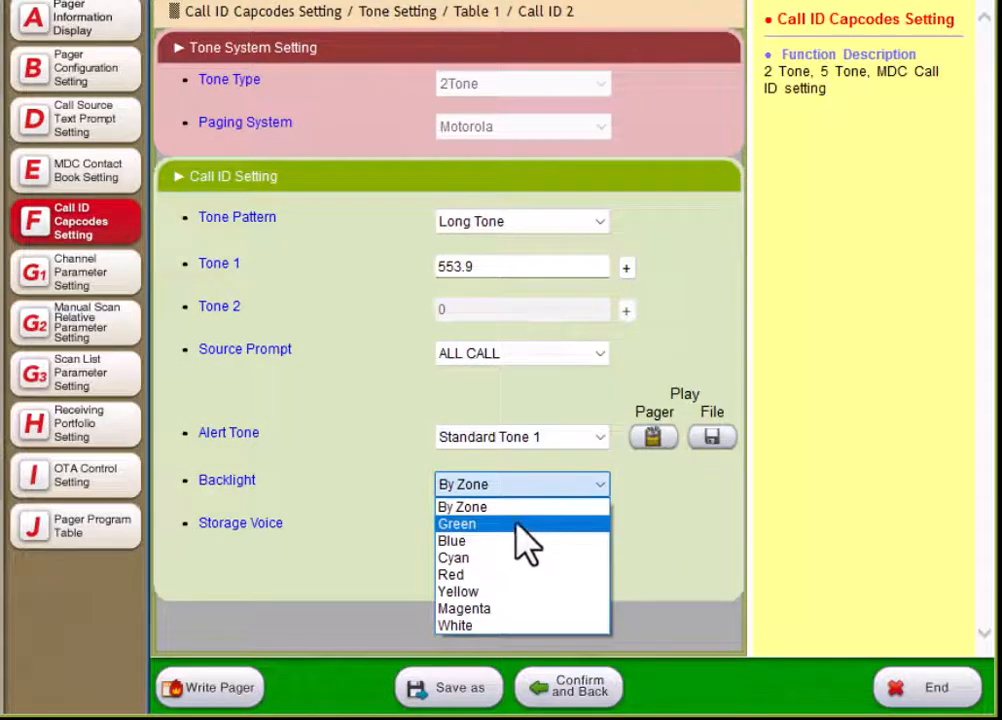
left_click(518, 526)
left_click(545, 532)
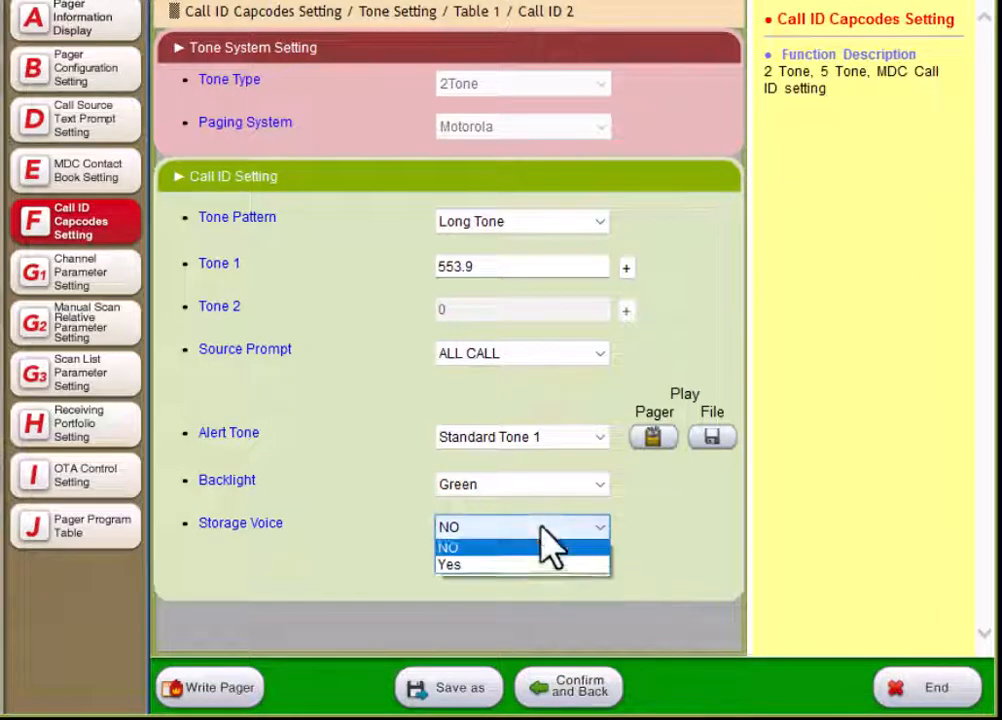
left_click(508, 566)
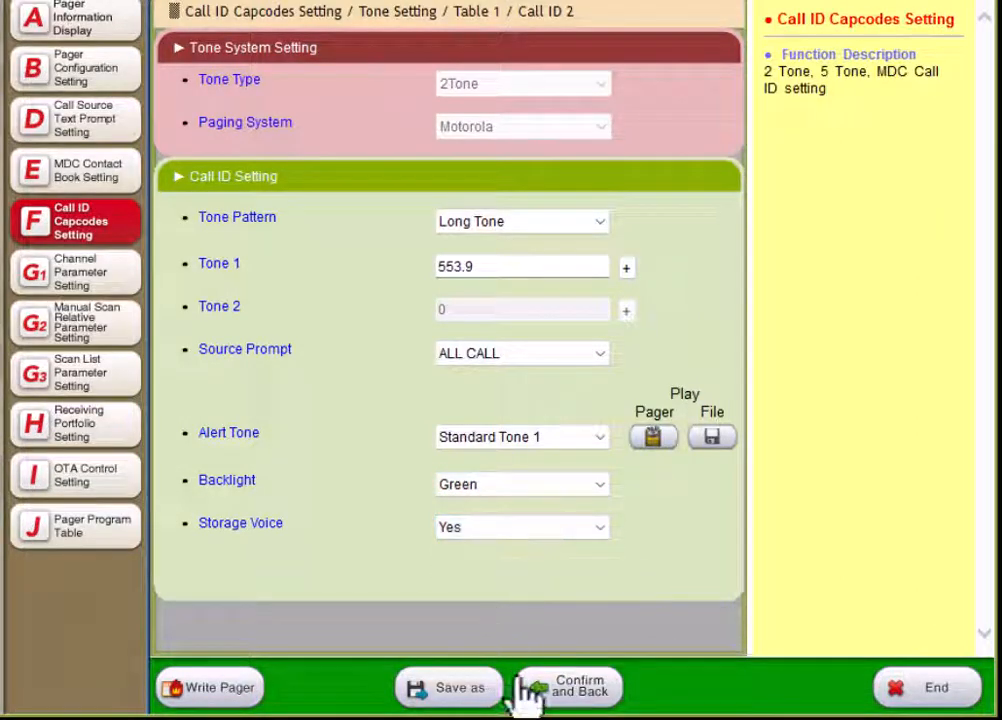
left_click(588, 700)
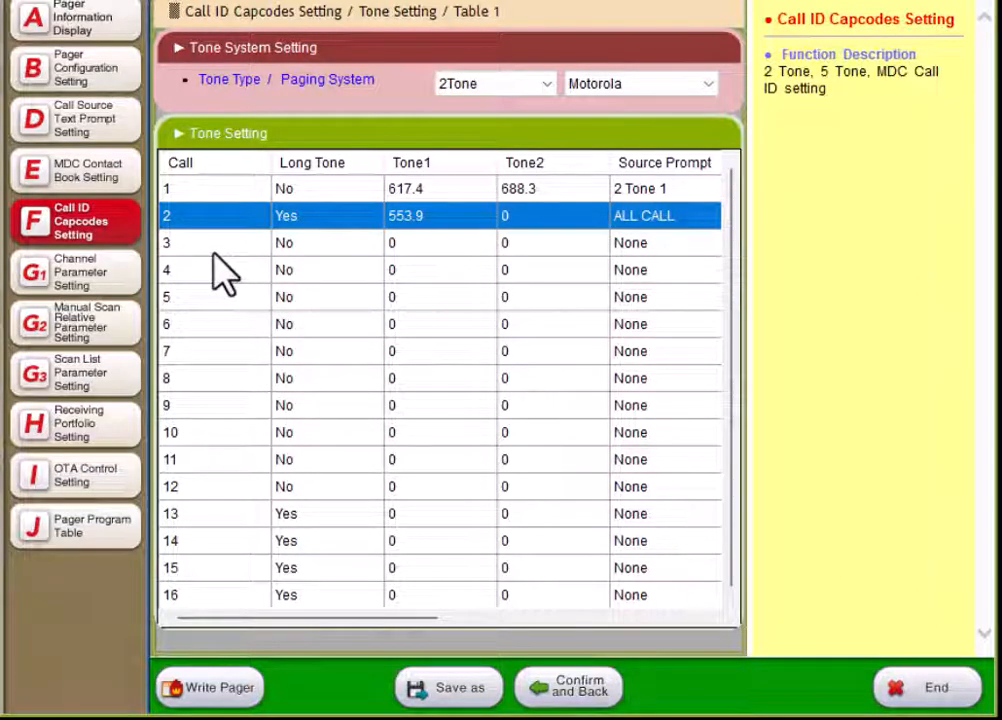
scroll(240, 300, "down", 1)
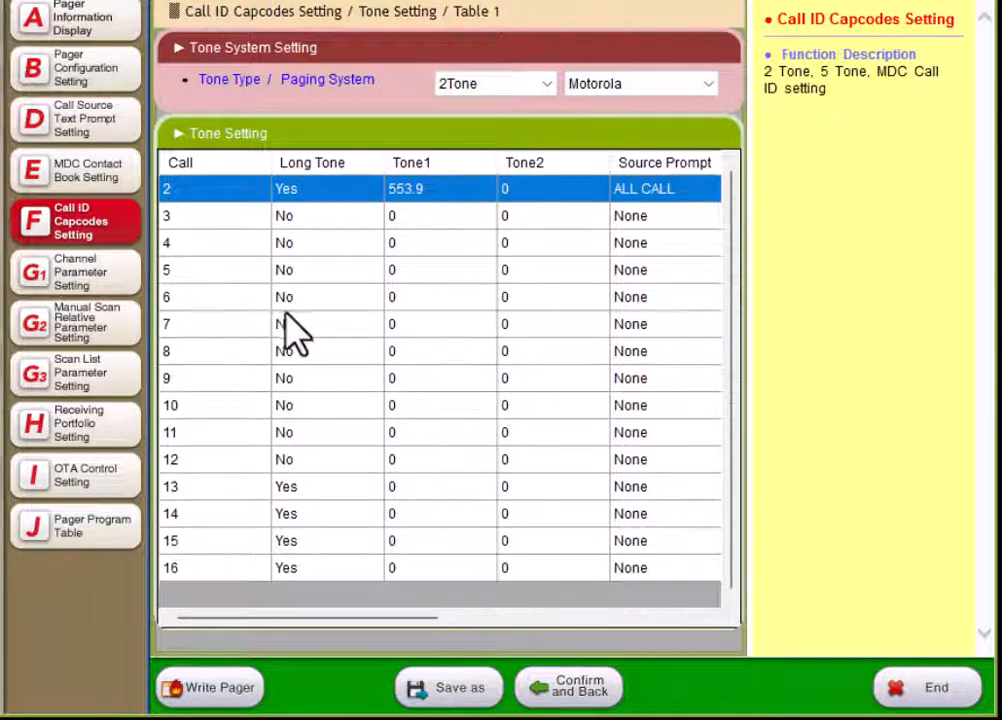
scroll(370, 370, "up", 1)
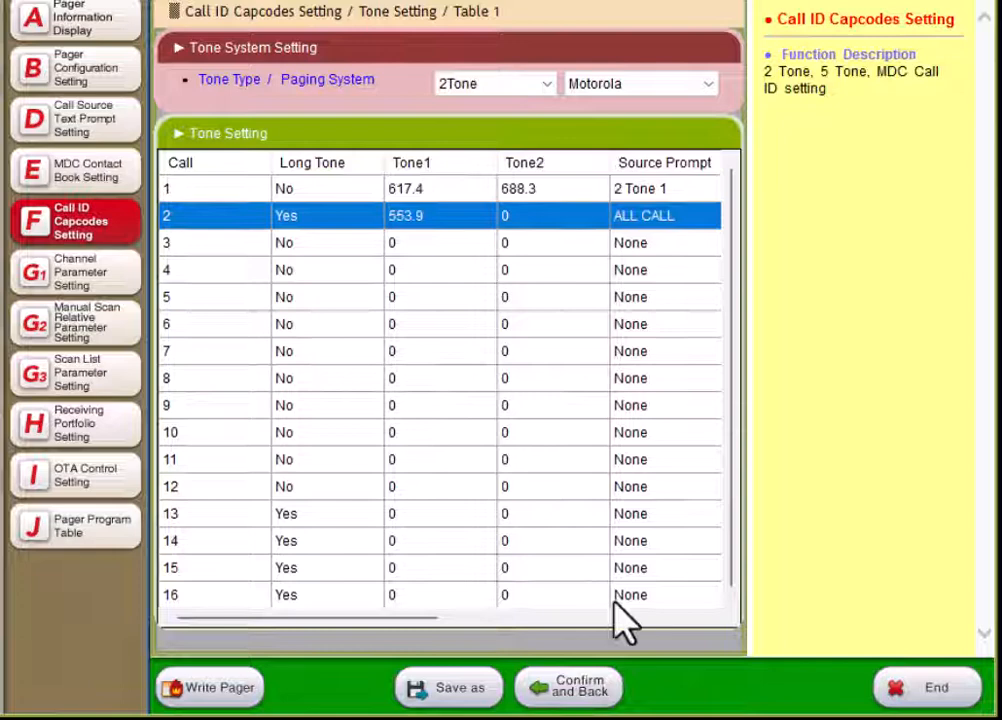
left_click(590, 688)
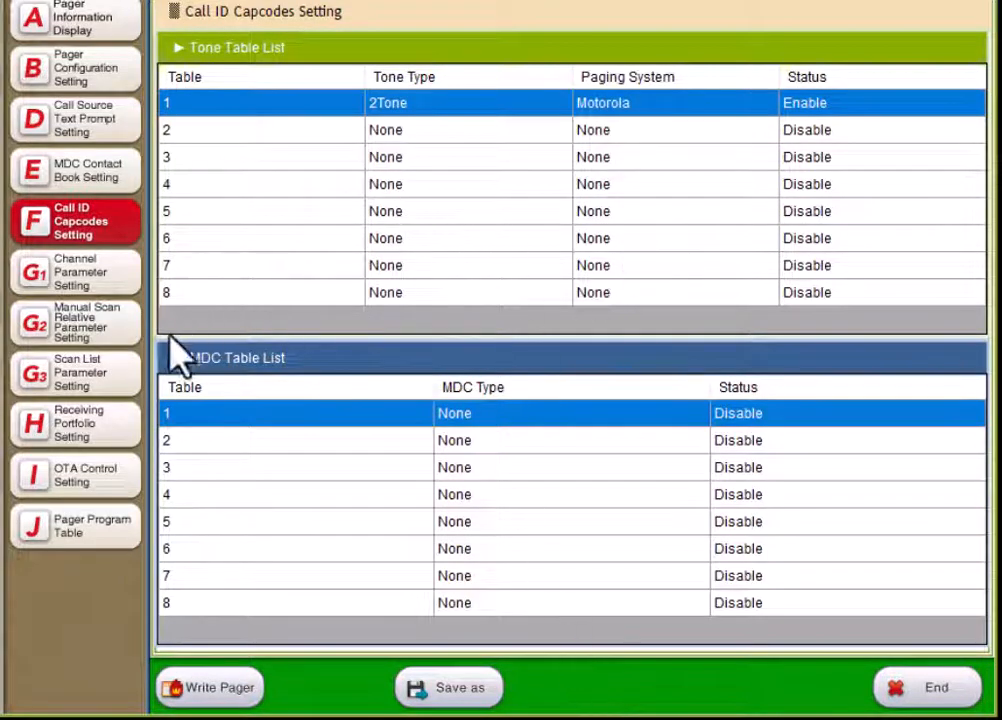
Step: Open table 1 of the MDC Table List and set its MDC type to MDC
double_click(220, 430)
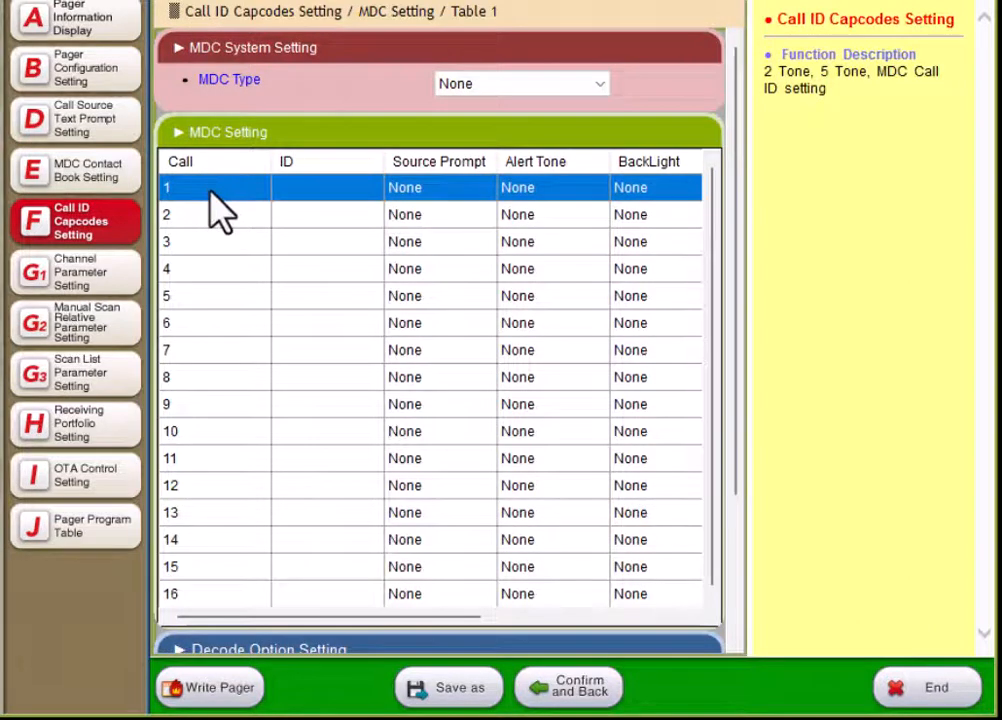
left_click(476, 86)
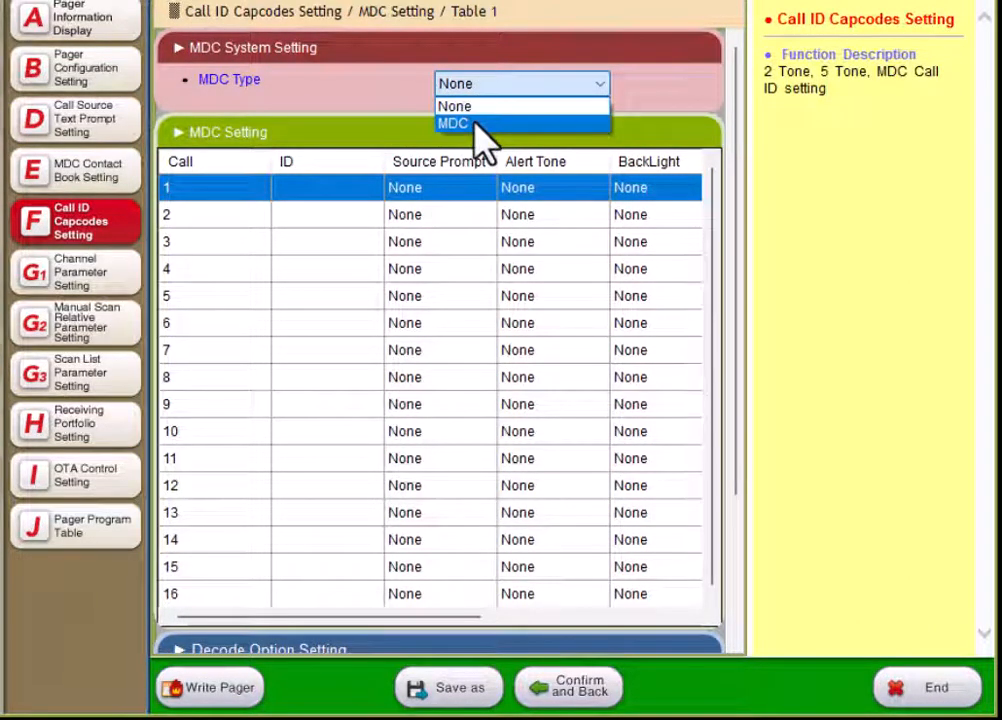
left_click(478, 124)
Step: Open Call ID 1 of MDC table 1, view its call ID and source prompt settings, and return to the table
double_click(217, 193)
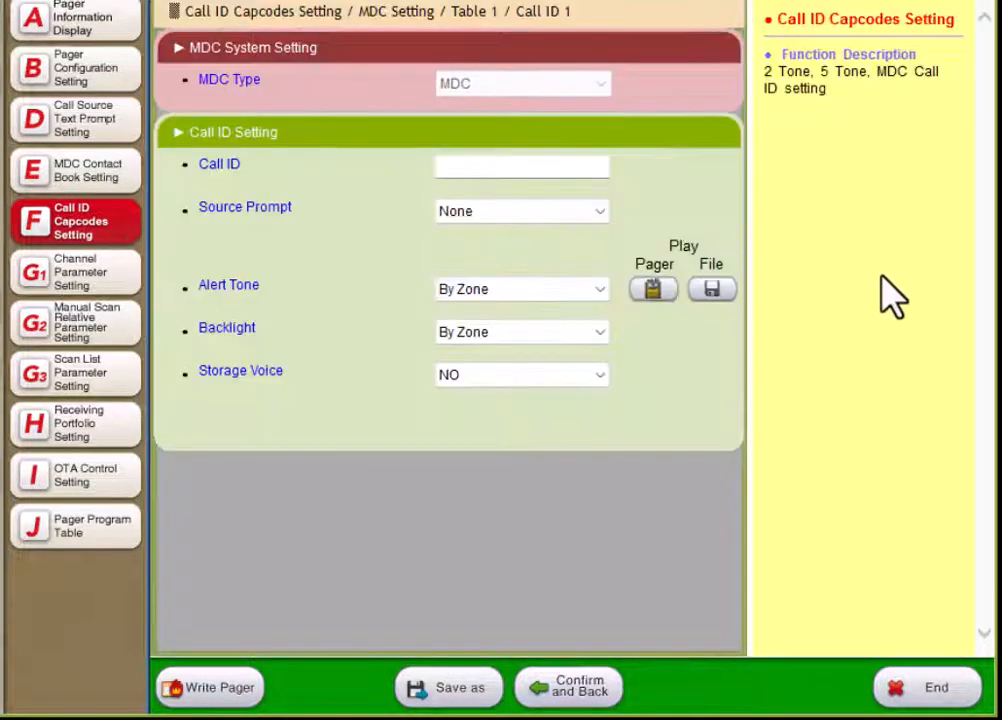
left_click(505, 166)
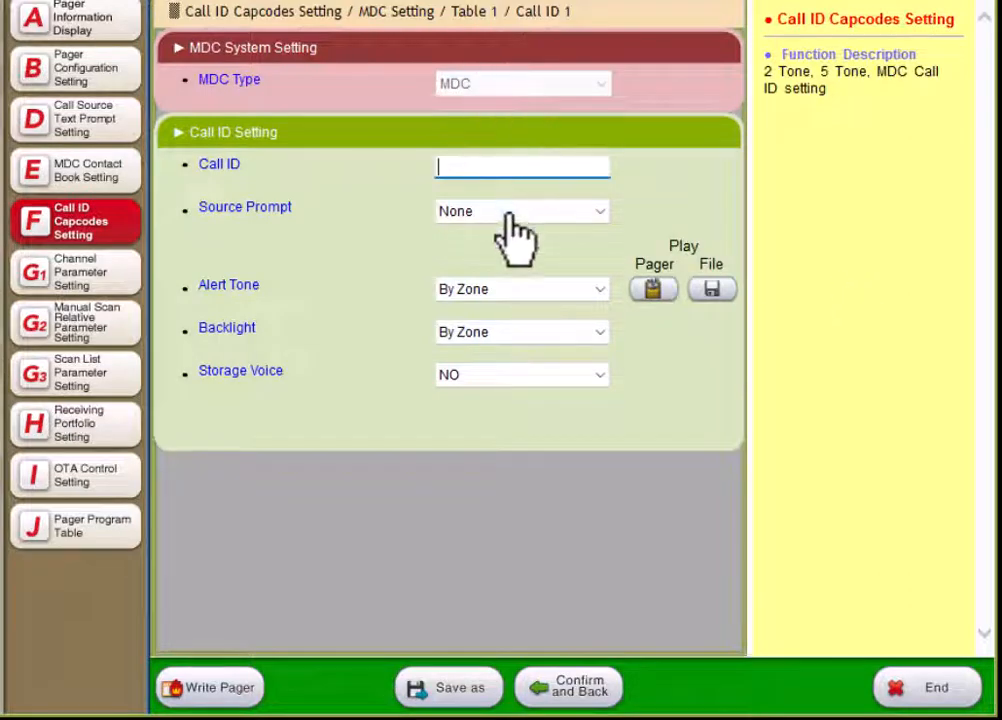
left_click(512, 212)
left_click(515, 284)
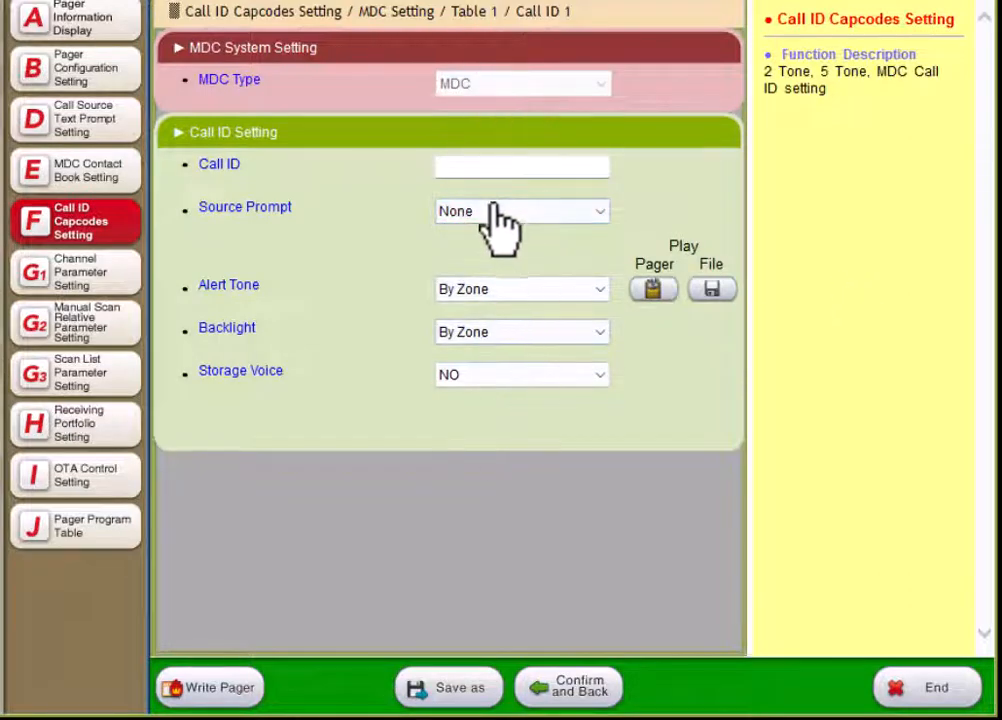
left_click(585, 690)
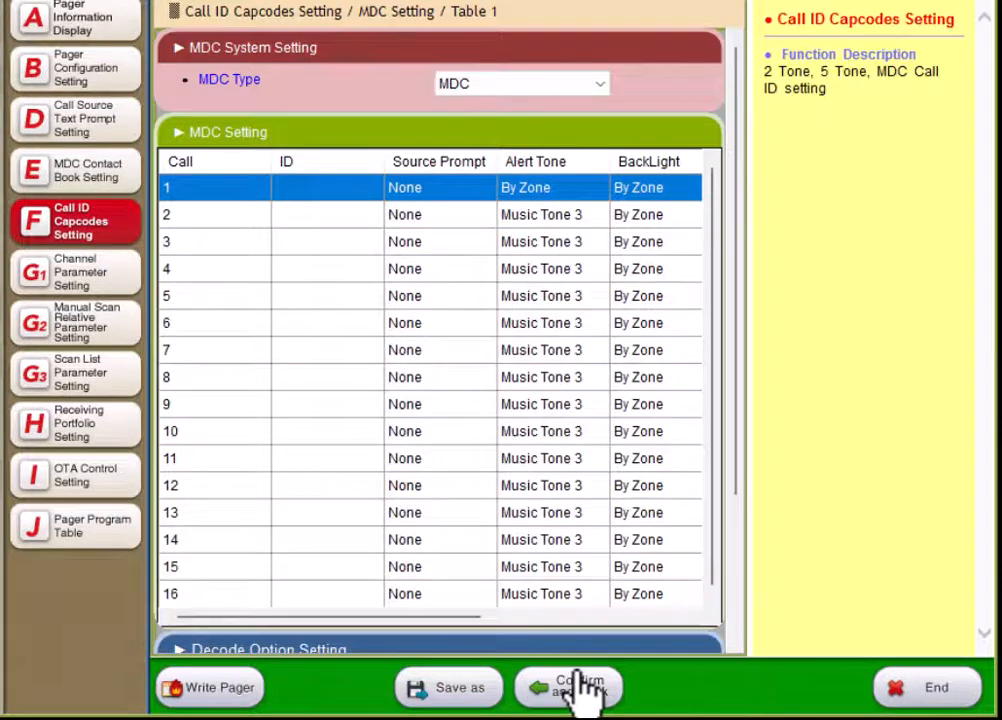
Step: Read the descriptions of the Selective Call, PTT ID and Short Message decode options, and confirm MDC table 1
scroll(390, 500, "down", 1)
scroll(324, 640, "down", 3)
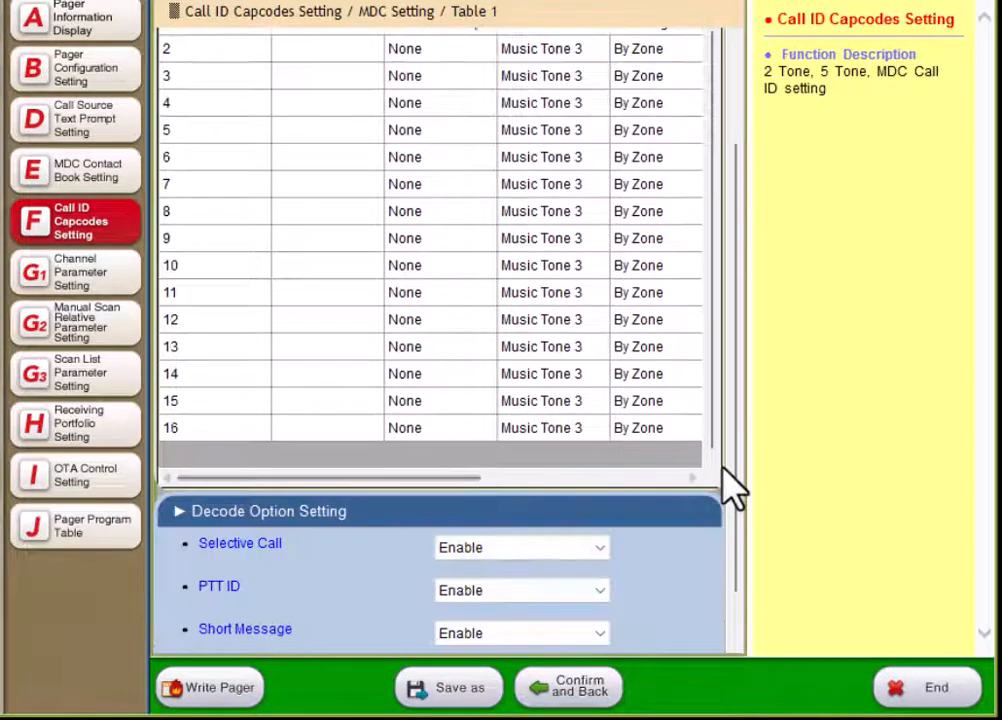
left_click(246, 546)
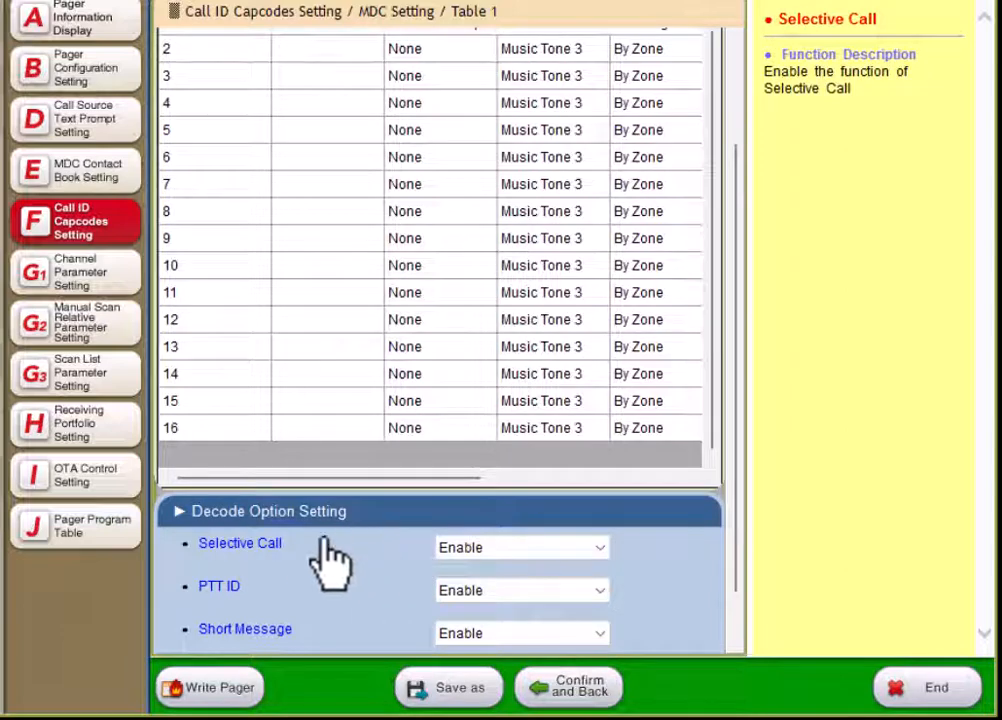
left_click(243, 589)
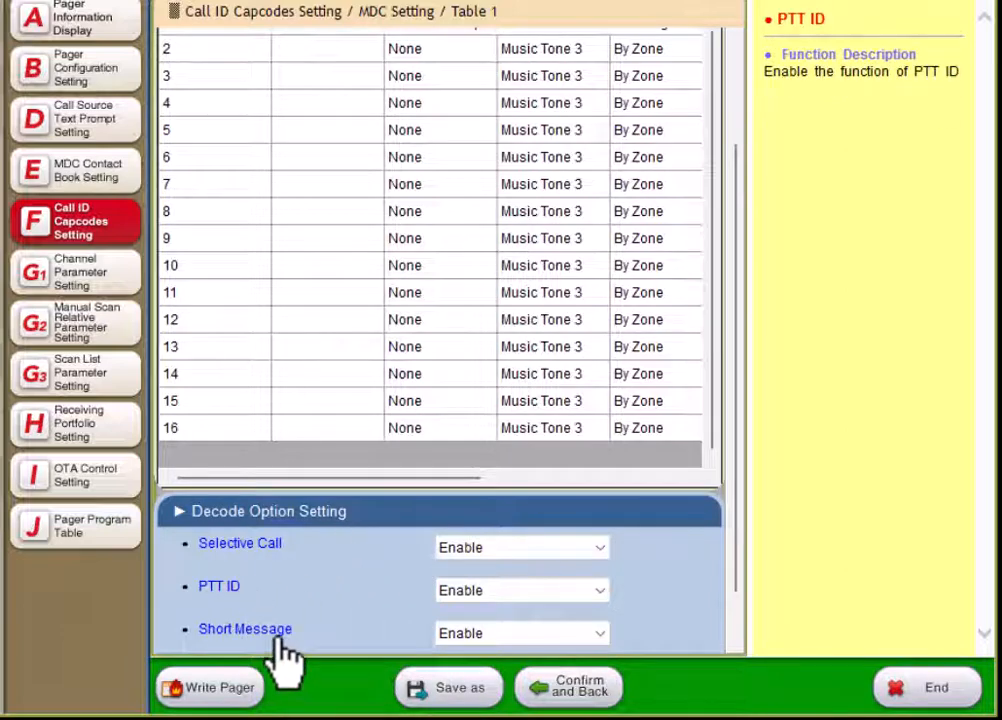
left_click(285, 635)
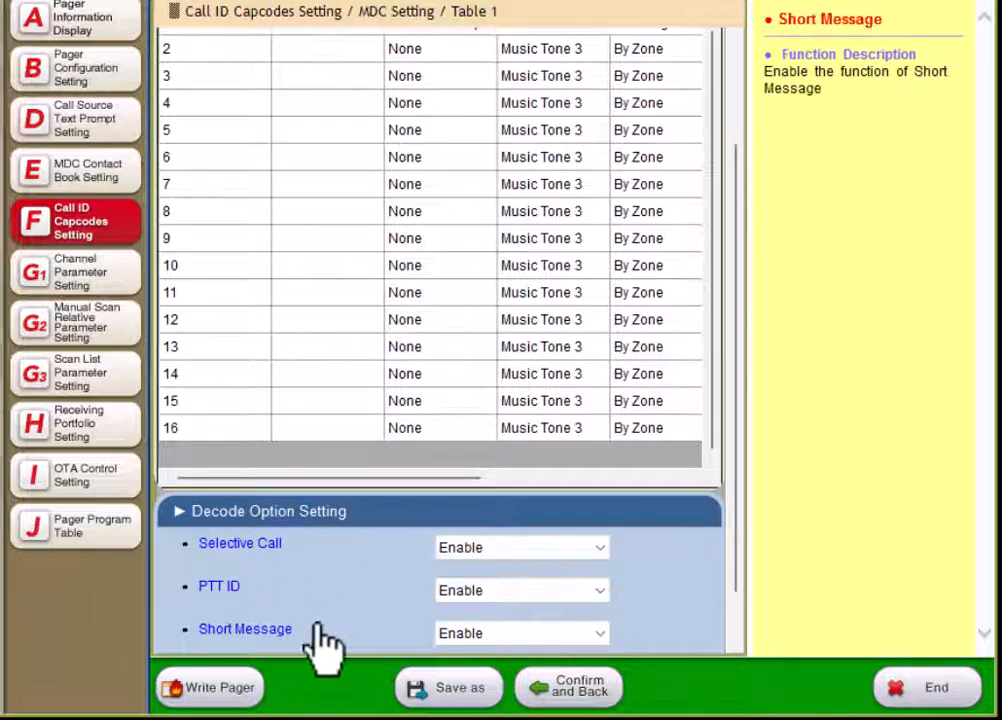
left_click(580, 688)
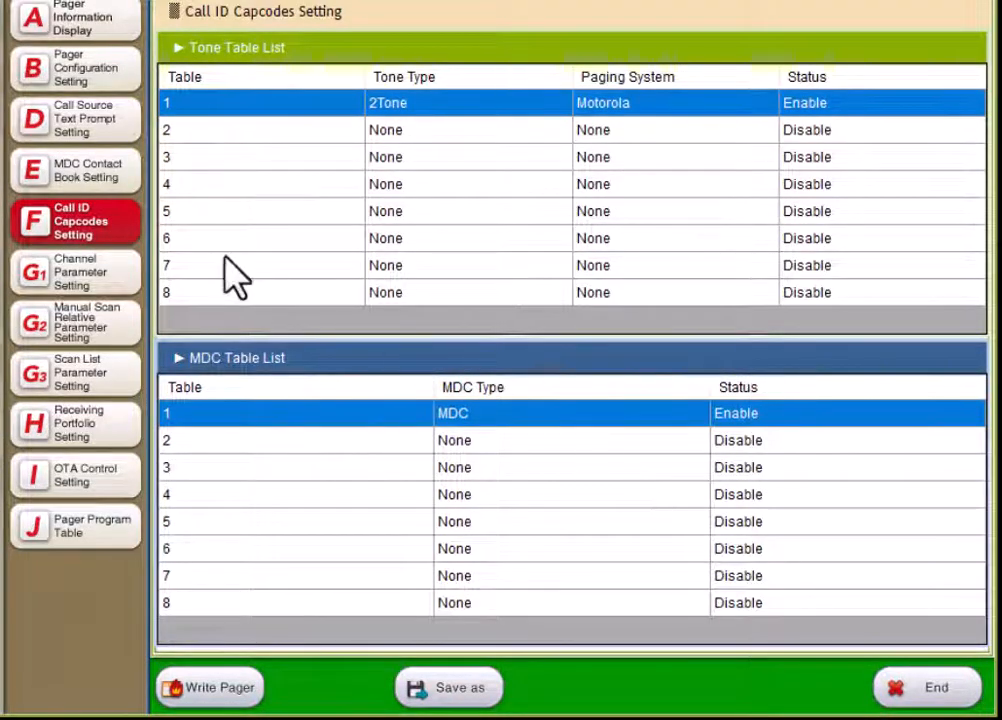
Step: Open Channel 1 in the Channel Parameter Setting and set Channel Enable to Yes
left_click(124, 292)
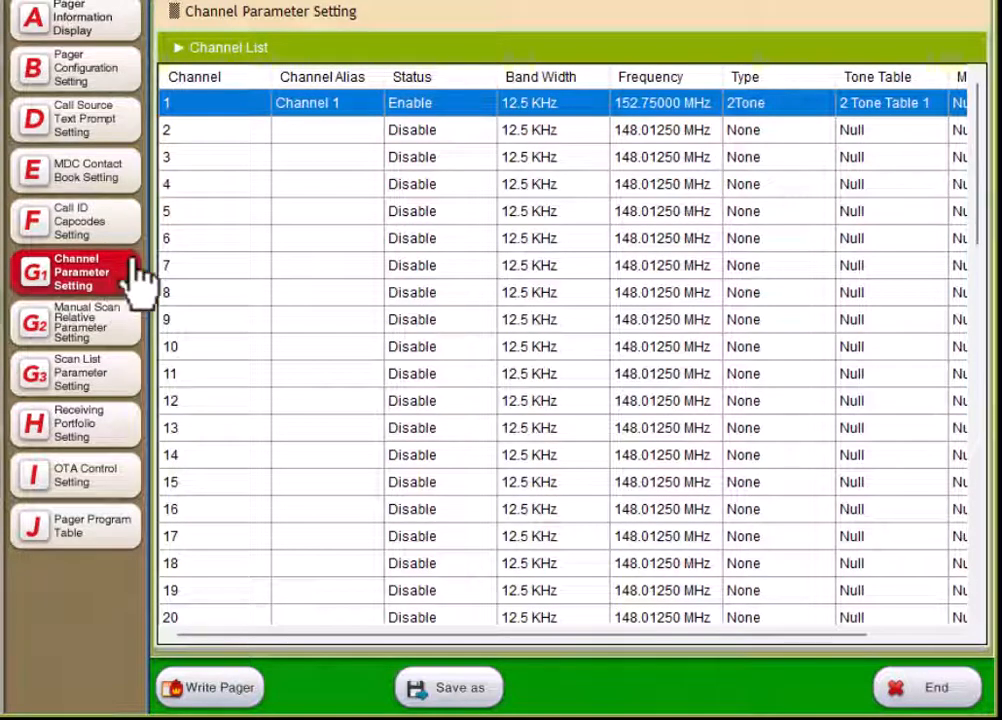
double_click(228, 113)
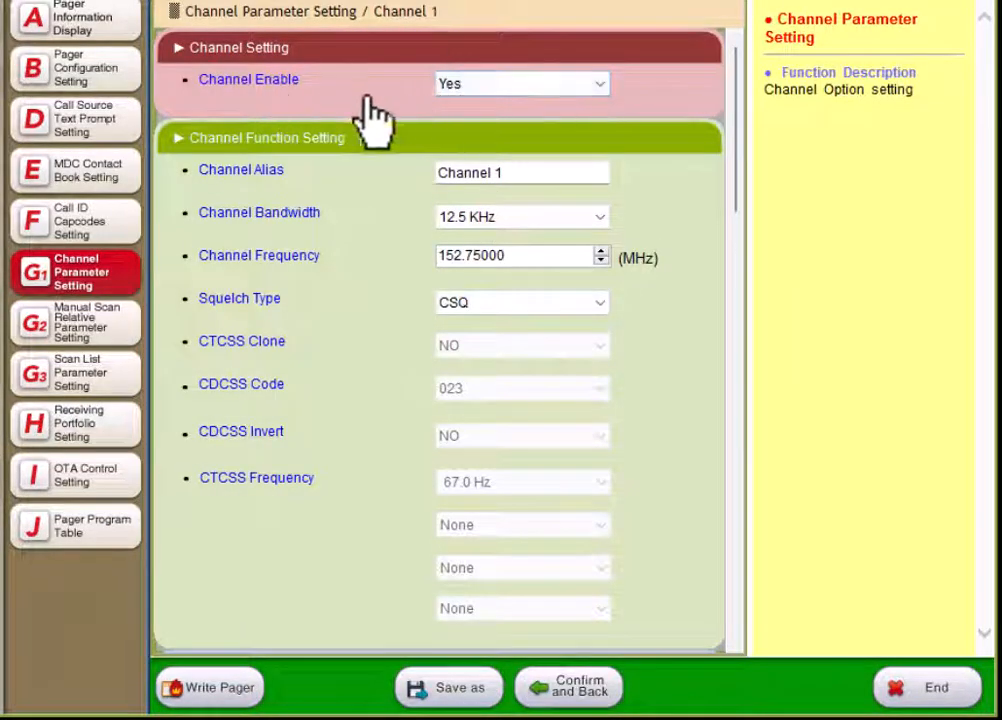
left_click(523, 88)
left_click(518, 123)
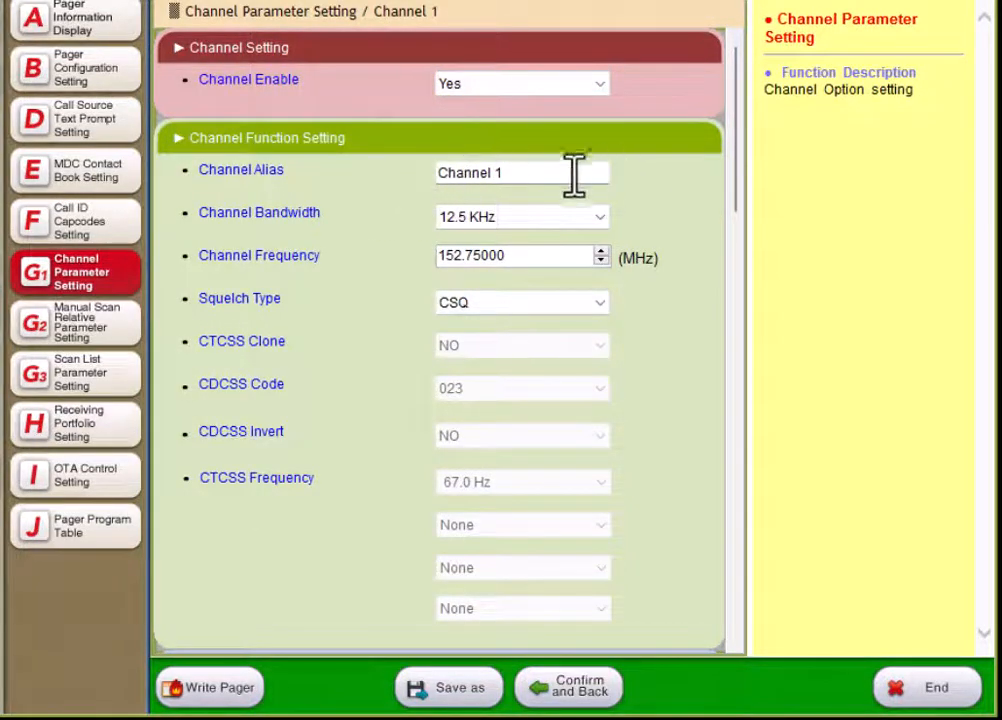
Step: Set Channel 1's alias to Dispatch, keeping the 12.5 KHz bandwidth and CSQ squelch type
left_click_drag(575, 174, 305, 160)
type("Dispatch")
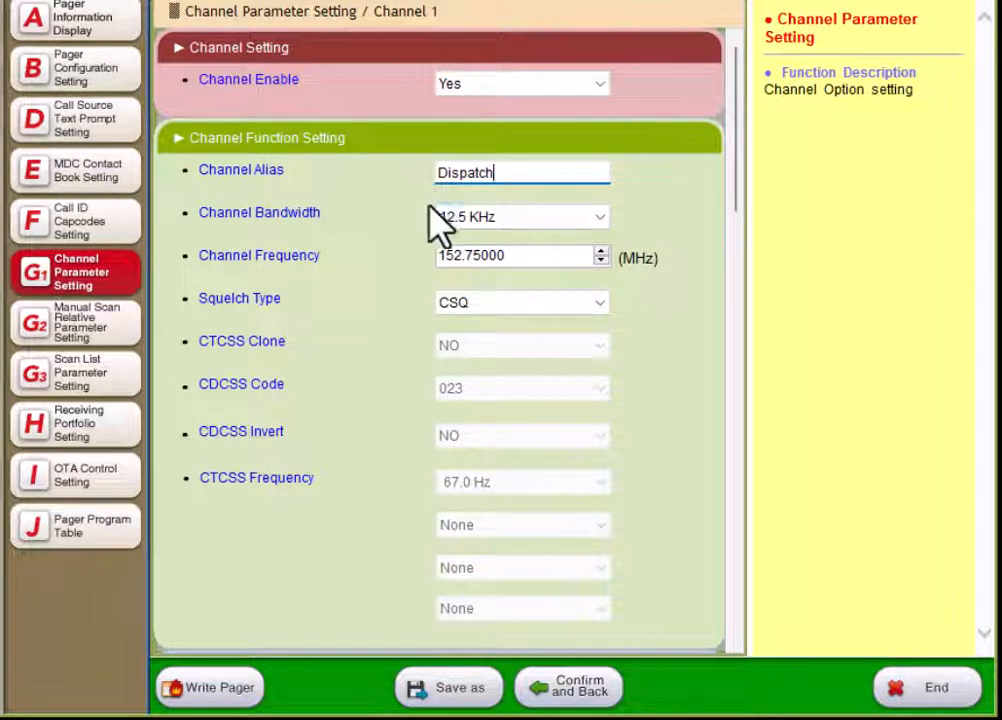
left_click(545, 222)
left_click(548, 240)
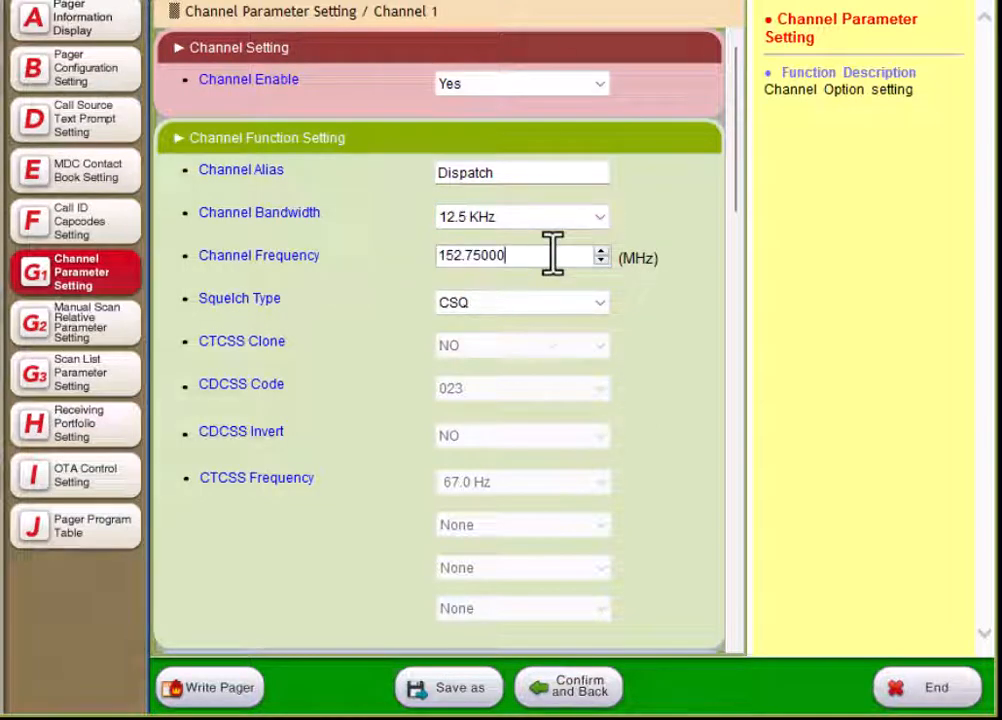
left_click(509, 299)
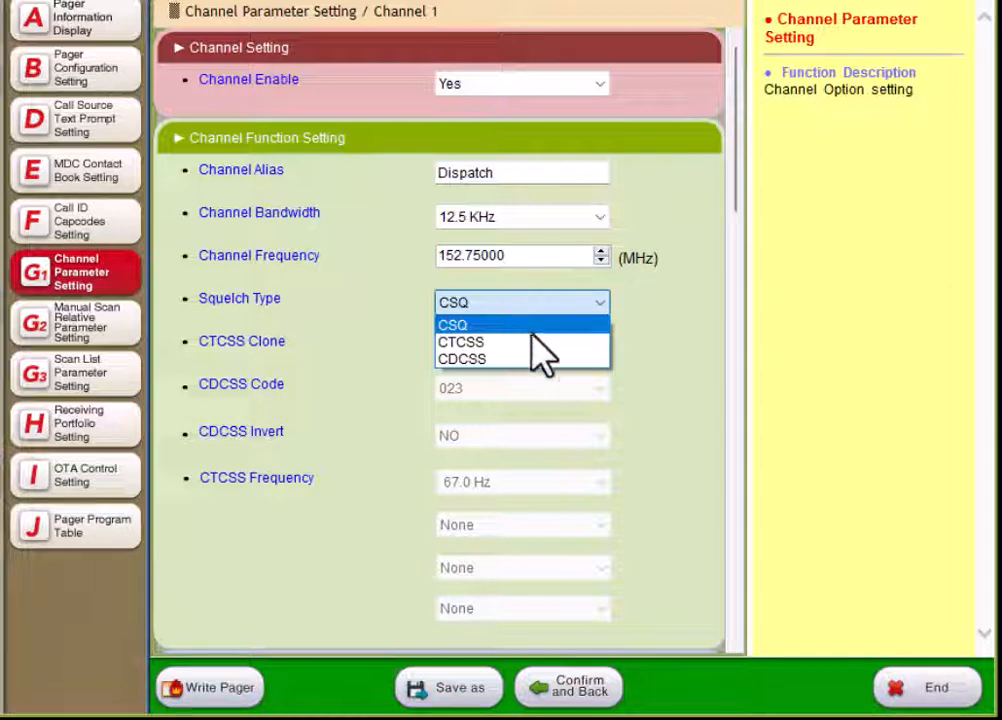
left_click(687, 329)
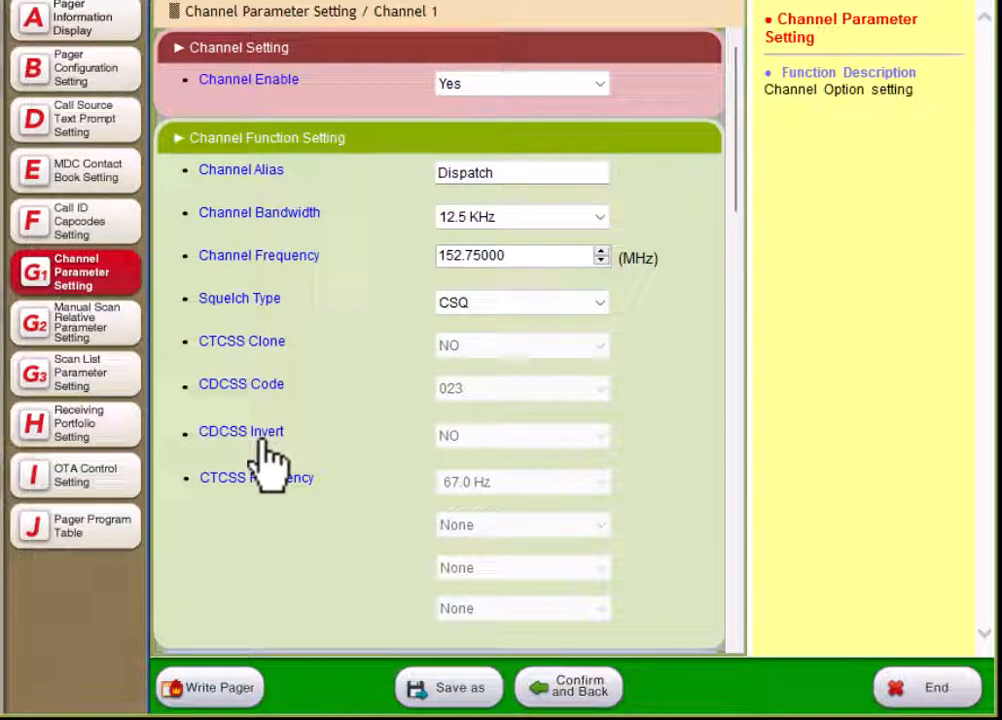
Step: Set Channel 1's signaling tone type to 2 Tone with reference Table 1 (2 Tone), and enable Call 2 with the None option
scroll(705, 425, "down", 3)
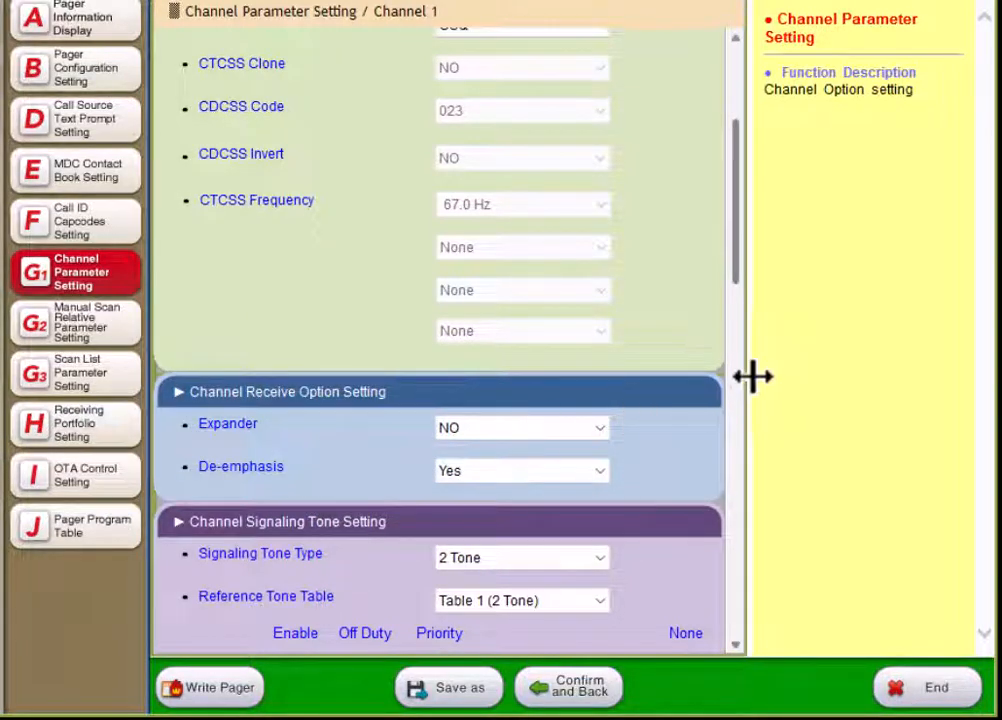
scroll(745, 395, "down", 4)
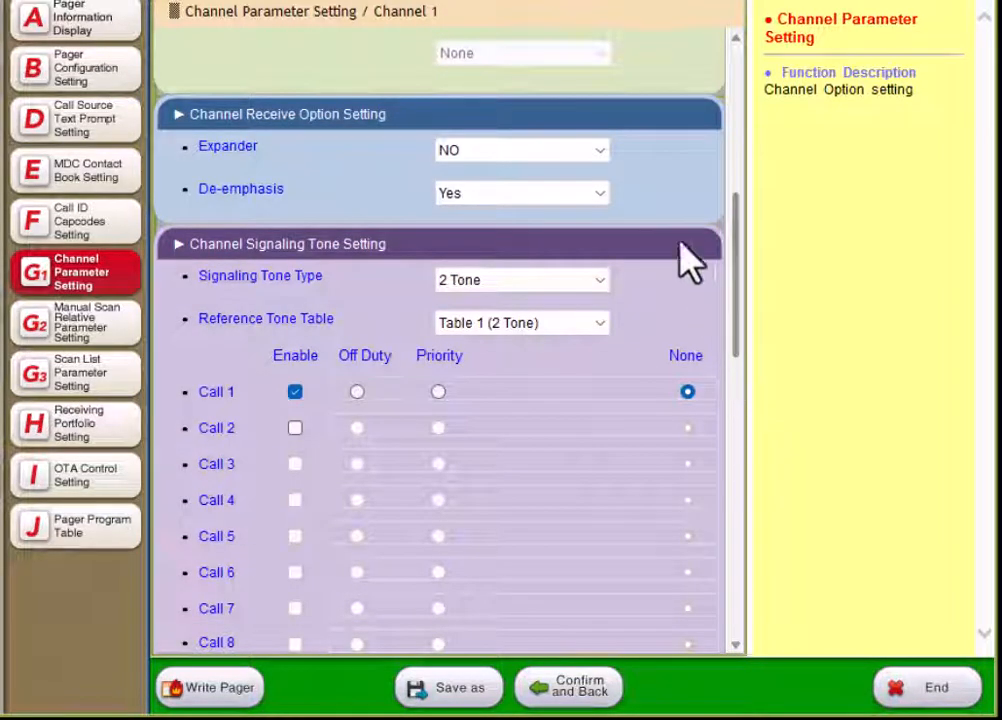
left_click(531, 281)
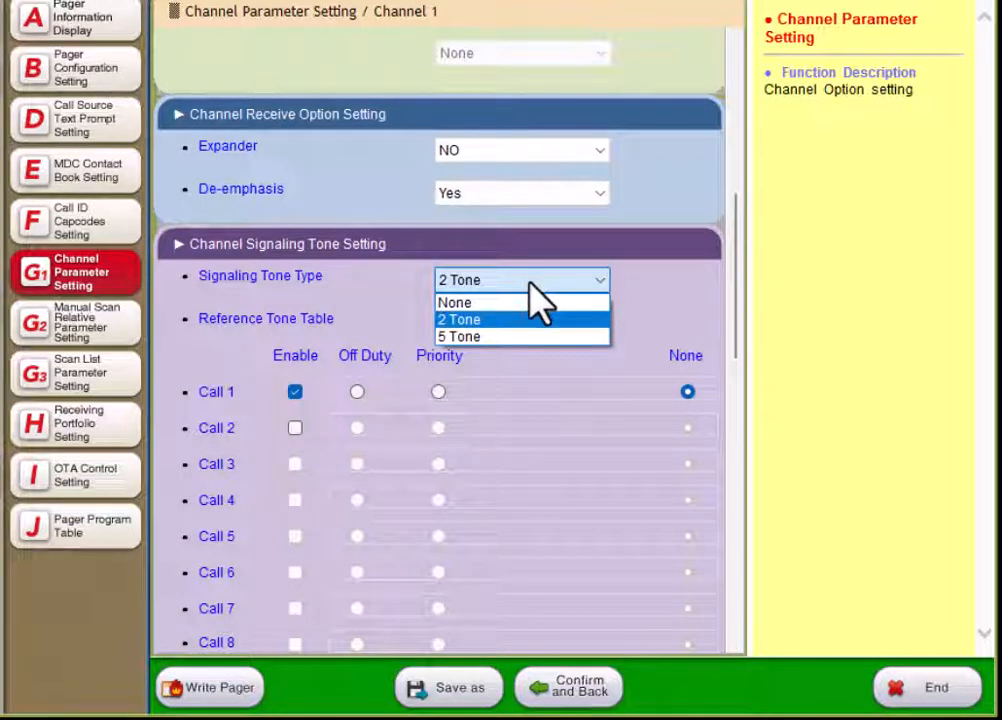
left_click(548, 318)
left_click(556, 324)
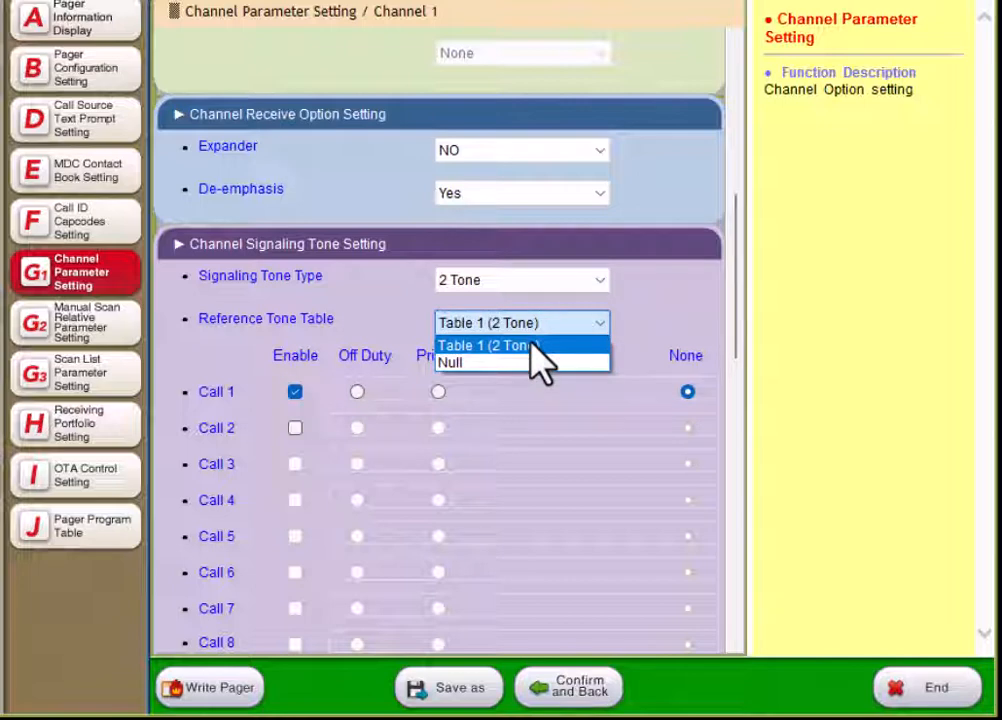
left_click(530, 345)
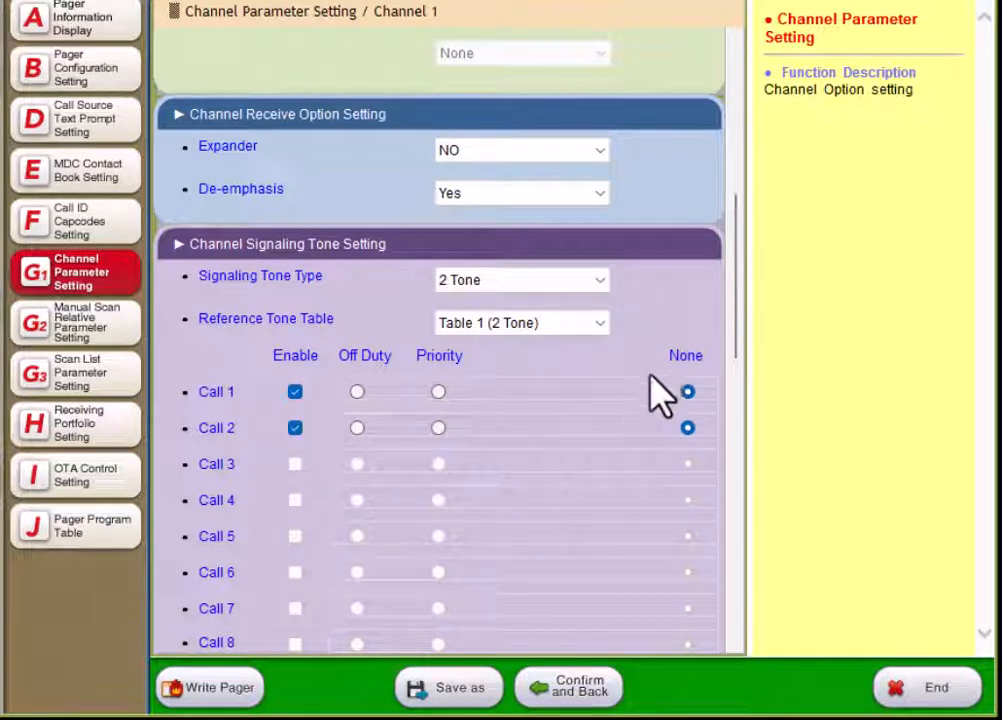
left_click(686, 426)
Step: Try setting Channel 1's signaling MDC type to MDC with reference Table 1 (MDC1200)
scroll(649, 432, "down", 8)
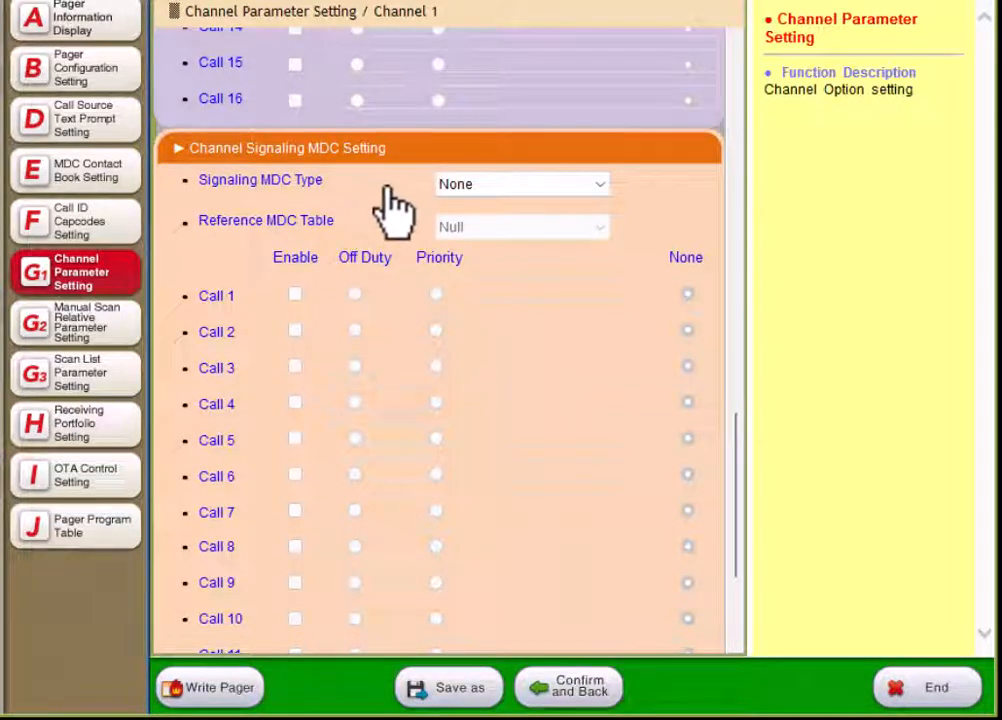
left_click(450, 186)
left_click(455, 222)
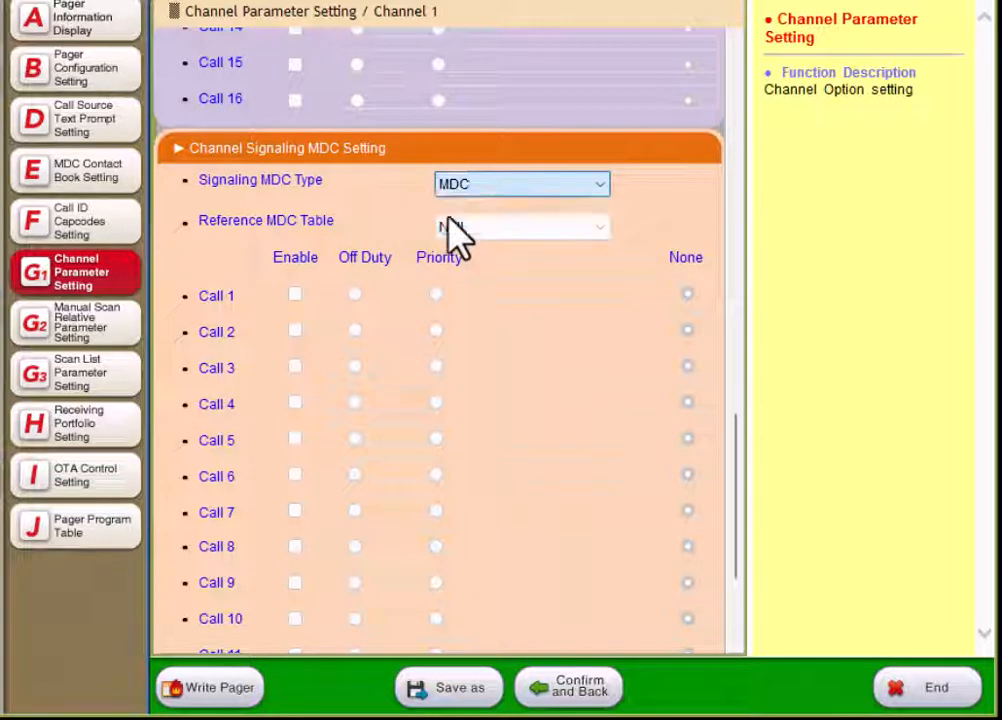
left_click(452, 228)
left_click(456, 247)
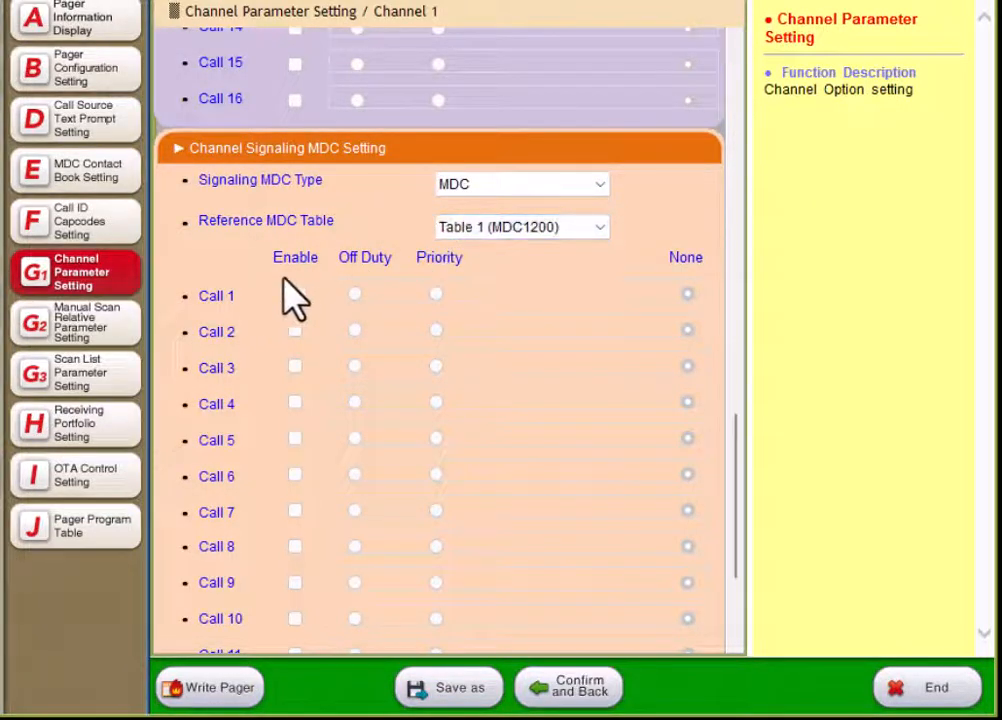
scroll(302, 300, "down", 1)
scroll(289, 230, "down", 1)
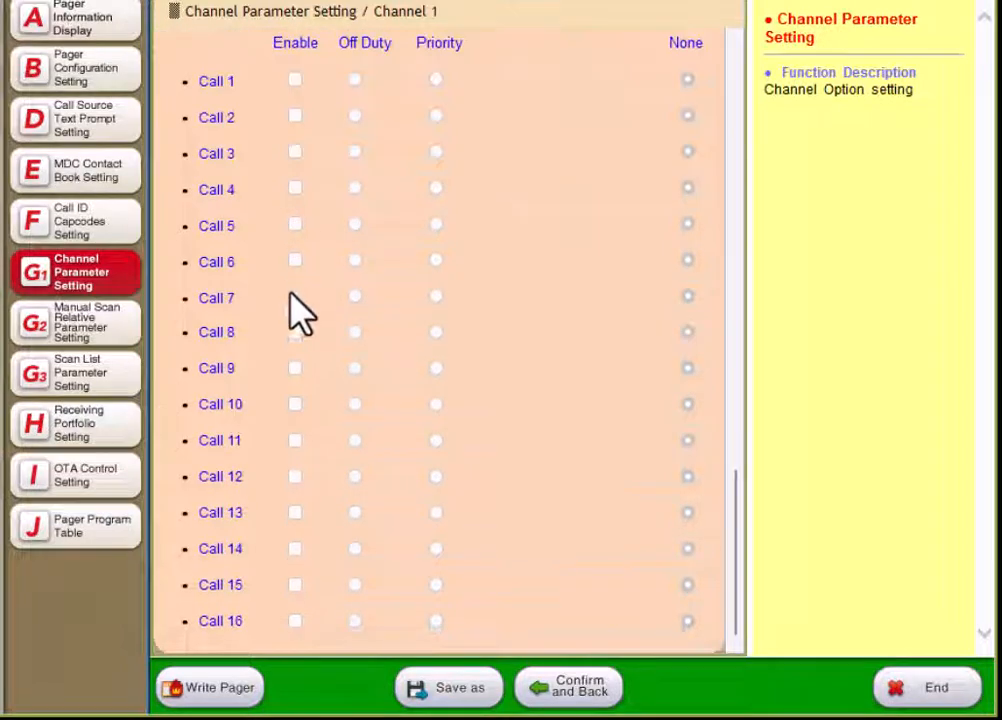
scroll(306, 402, "up", 1)
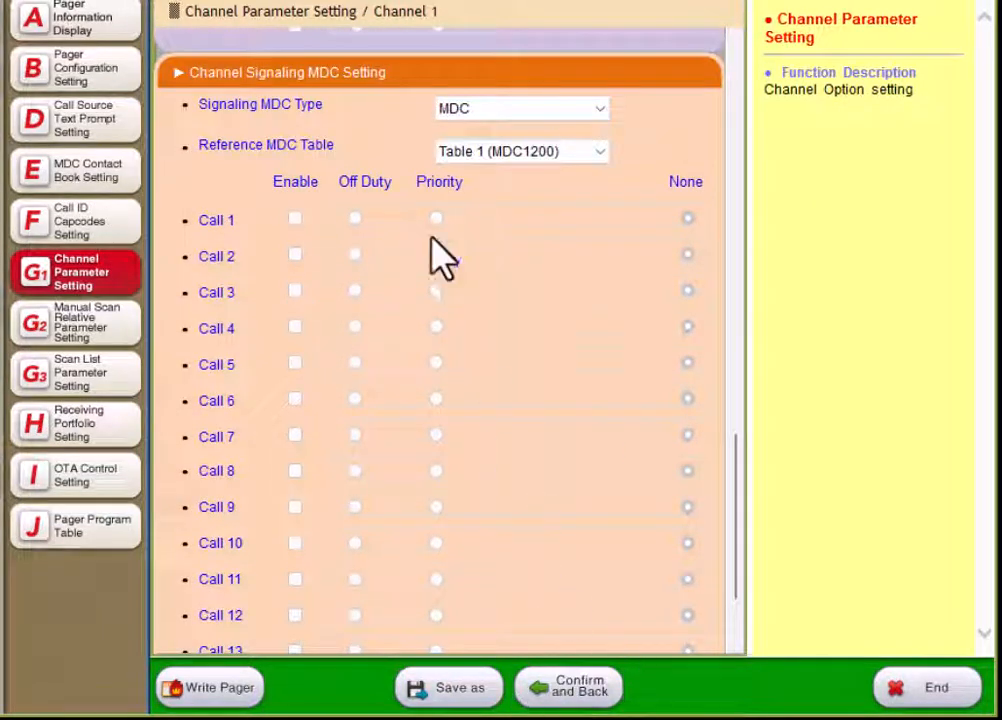
Step: Set Channel 1's signaling MDC type to None and confirm the channel
left_click(460, 110)
left_click(455, 130)
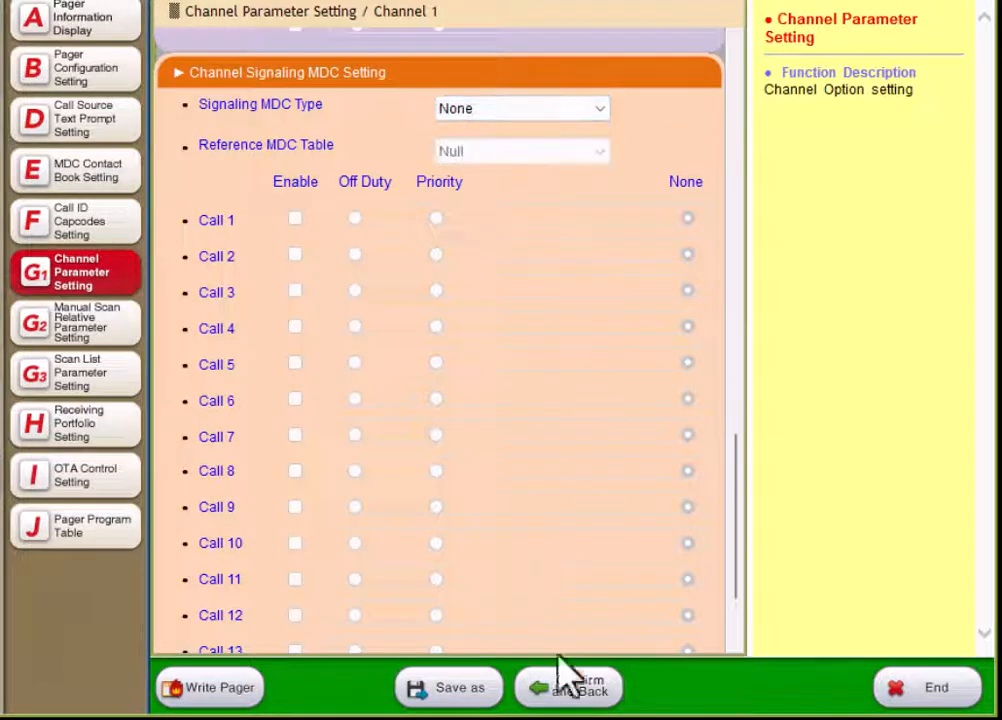
left_click(560, 682)
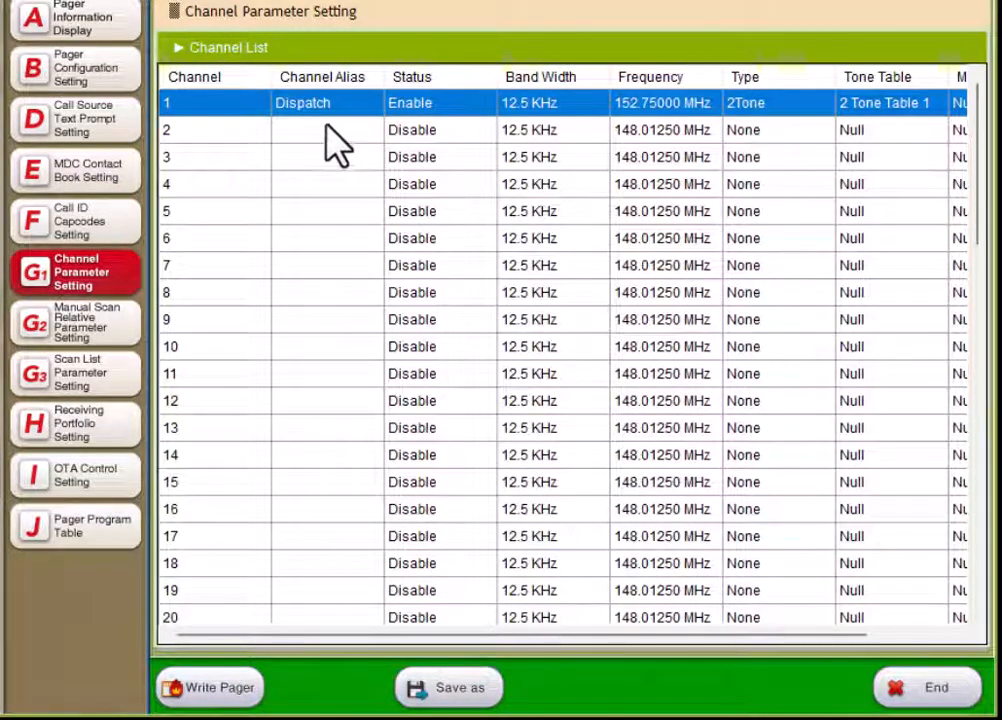
Step: Open Channel 2 from the channel list, set Channel Enable to Yes and enter the alias Fireground
double_click(347, 150)
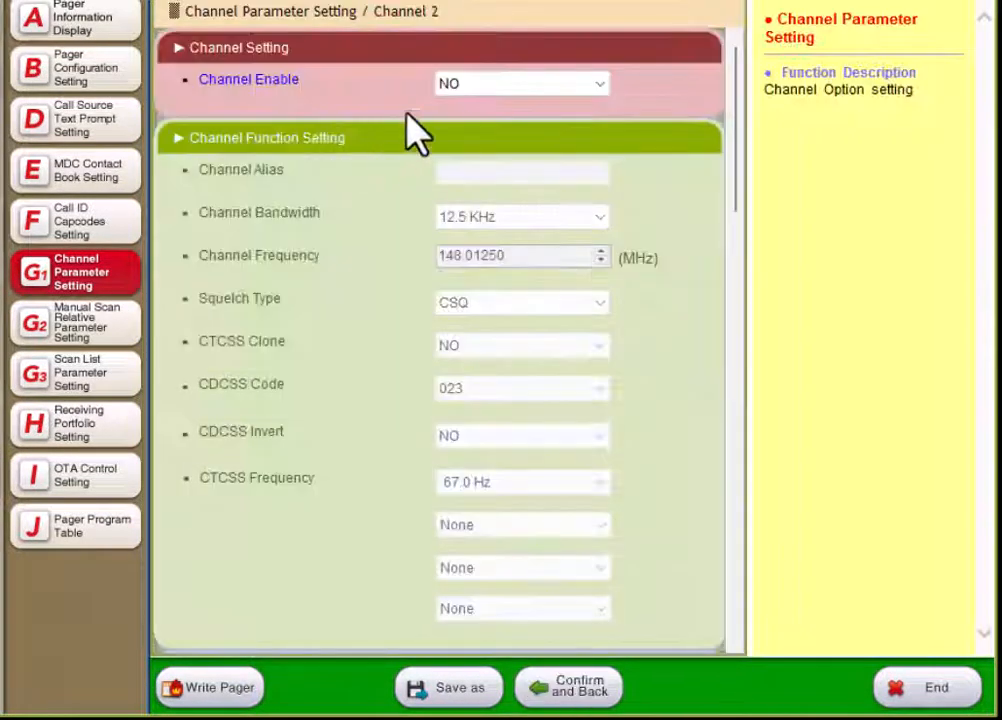
left_click(480, 88)
left_click(484, 121)
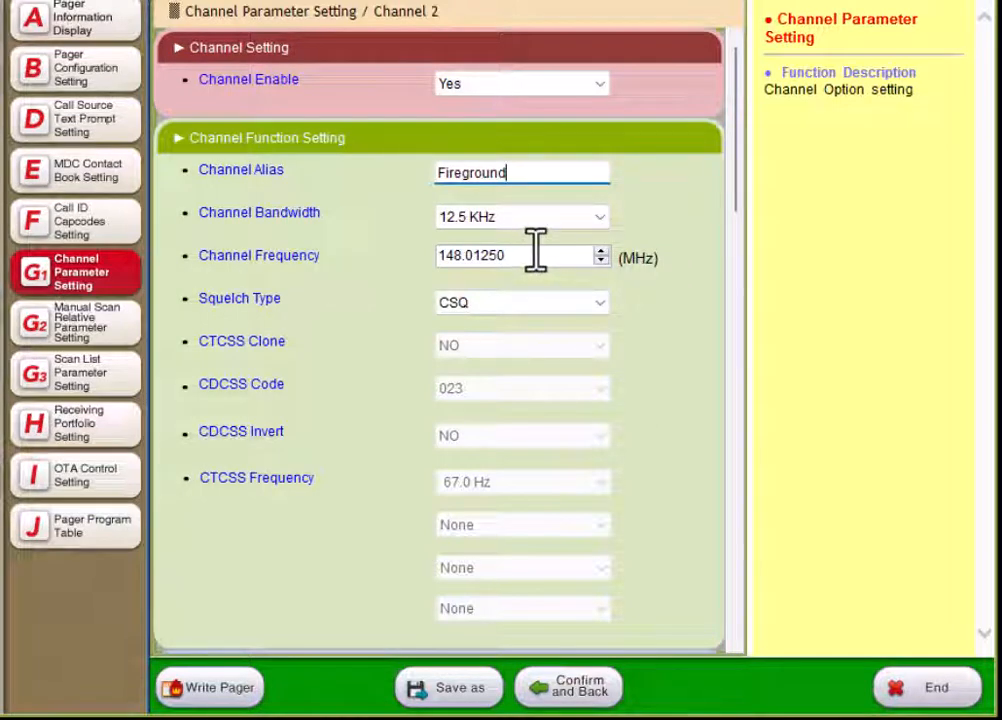
Step: Set Channel 2's squelch type to CDCSS with CDCSS code 047
left_click(536, 311)
left_click(512, 359)
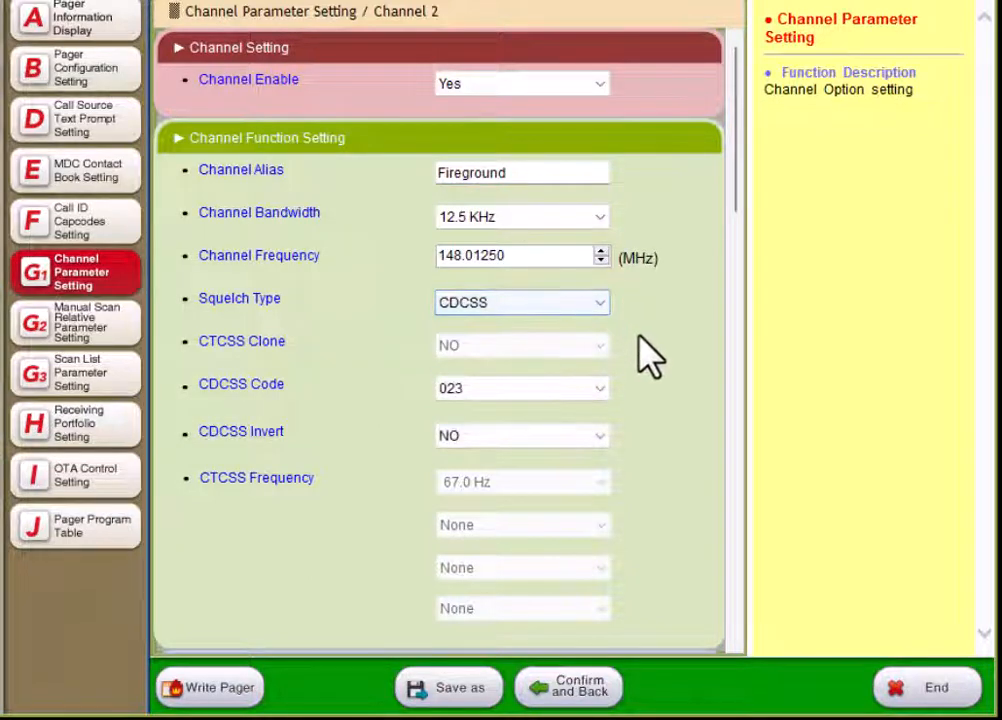
left_click(605, 390)
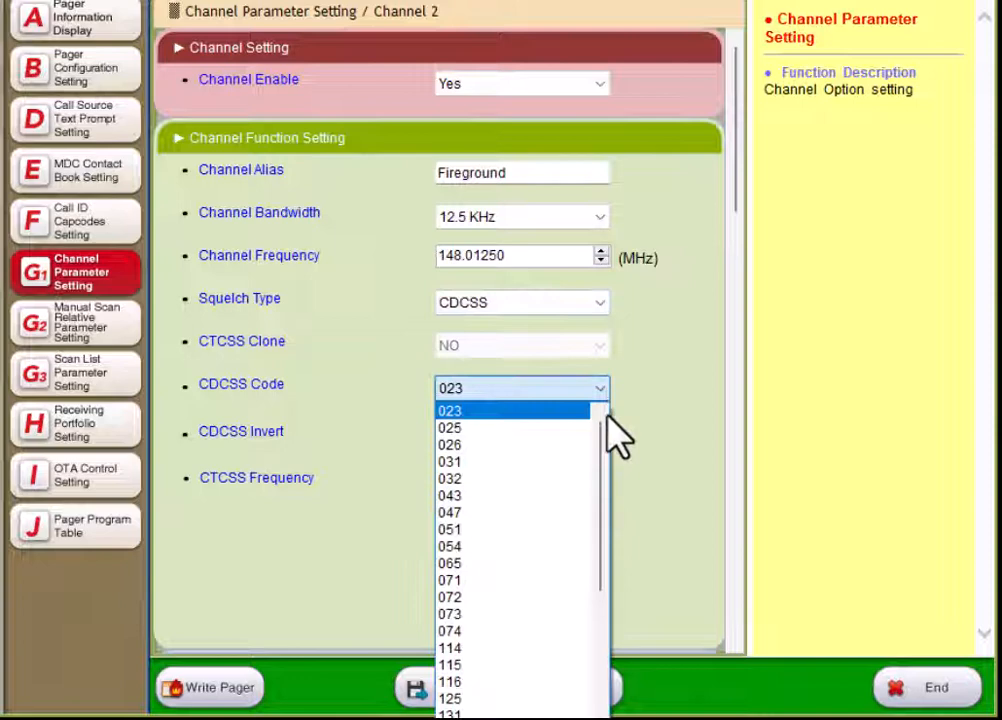
left_click(505, 515)
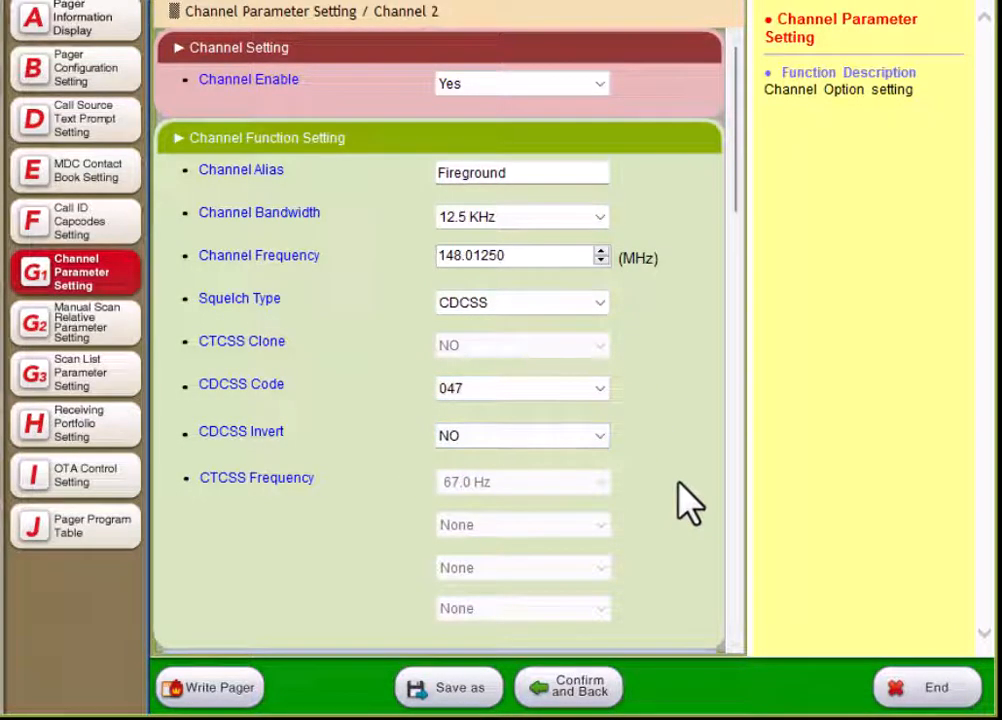
Step: Check Channel 2's receive and signaling tone settings, keep the signaling tone type at None, and confirm the channel
scroll(688, 503, "down", 4)
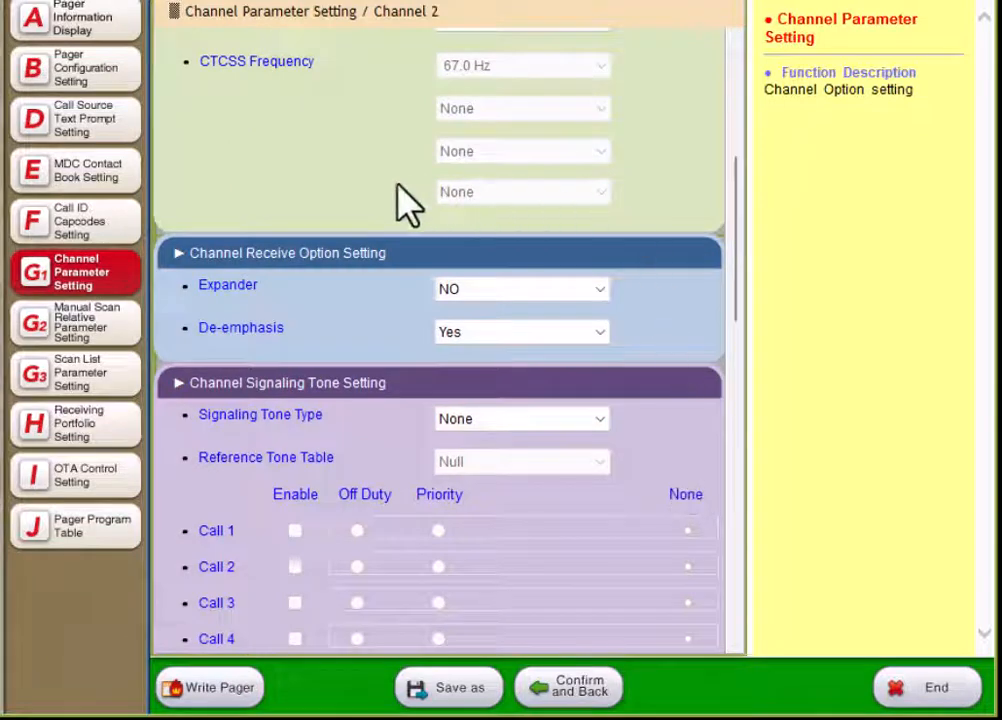
scroll(700, 112, "up", 5)
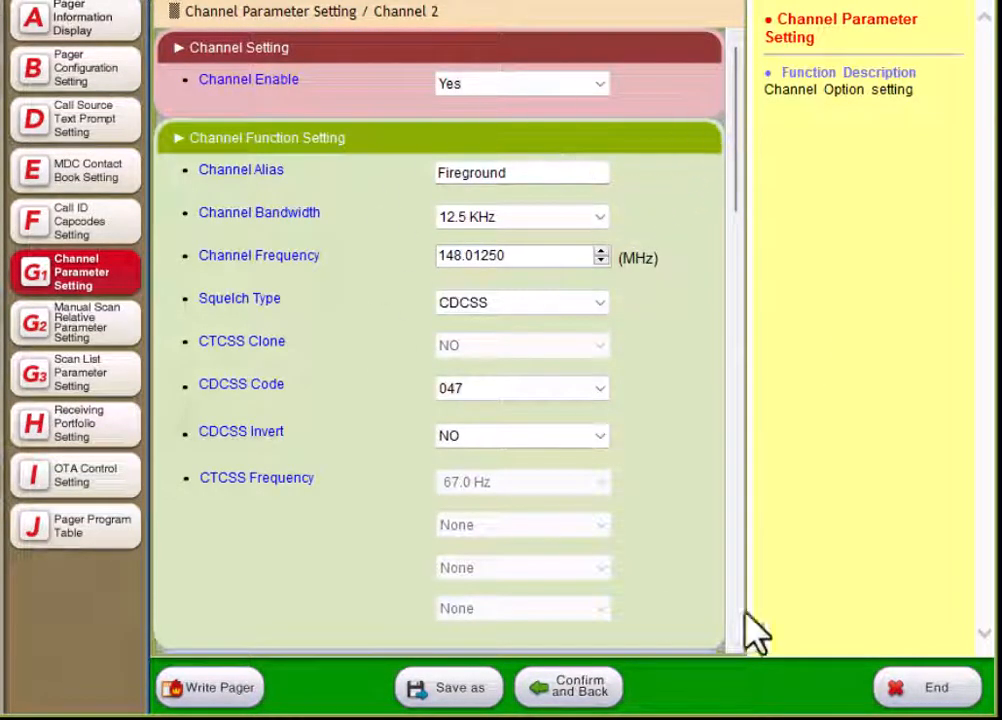
scroll(712, 435, "down", 5)
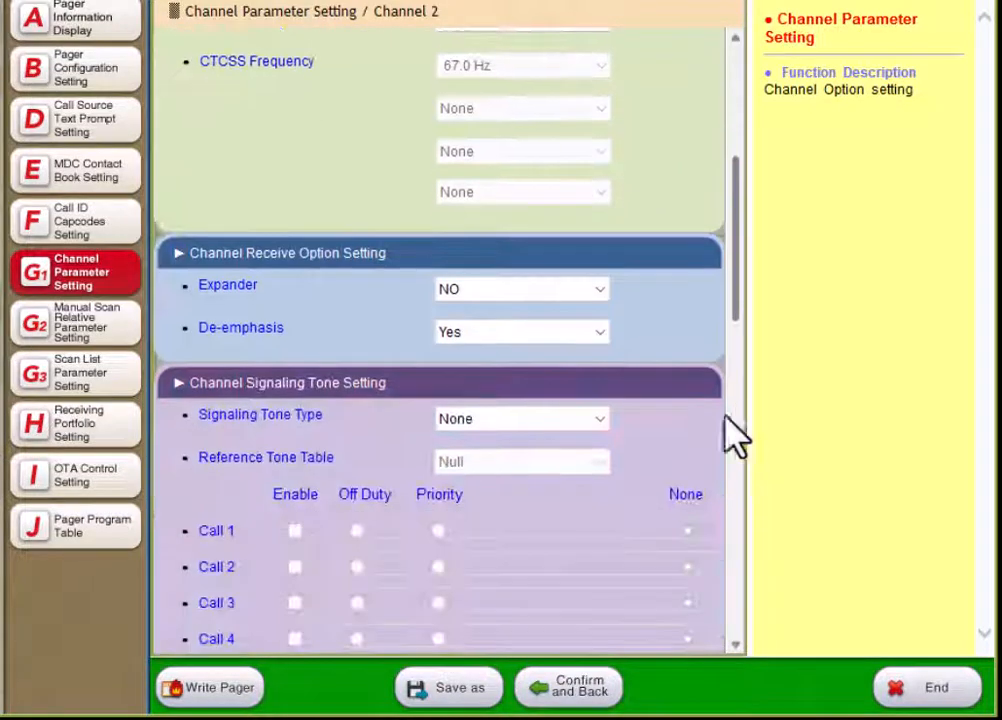
left_click(564, 419)
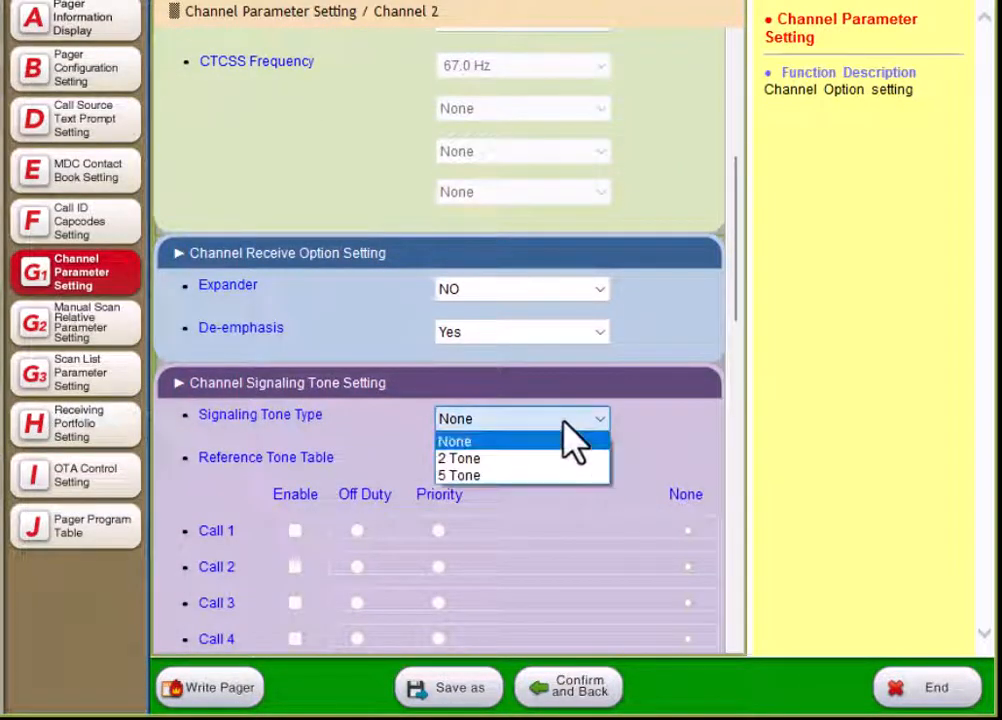
left_click(580, 421)
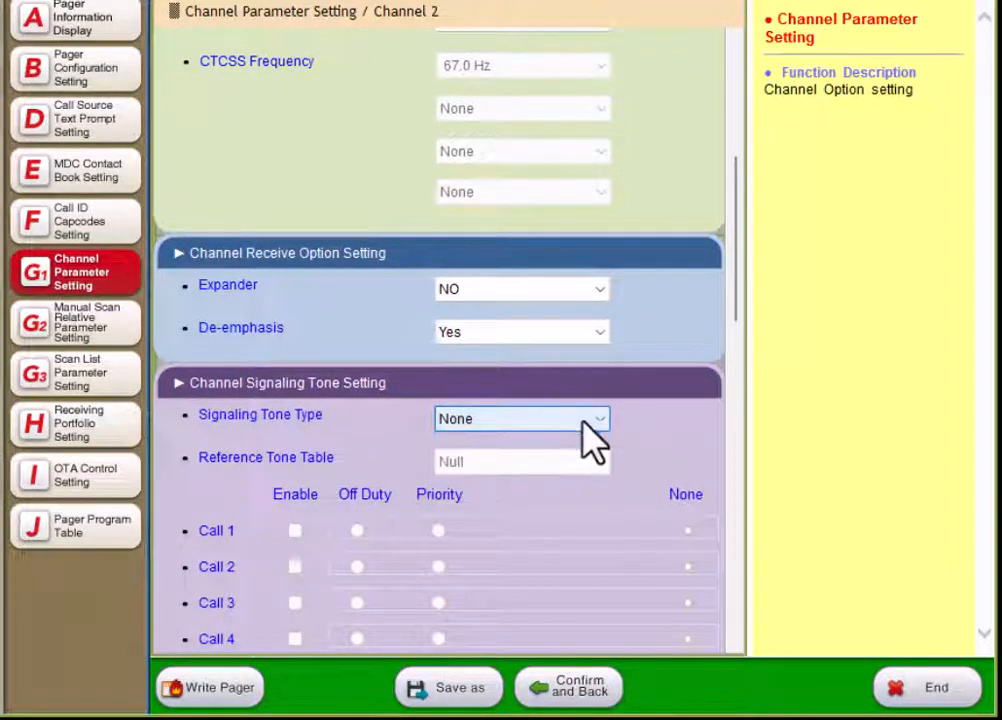
left_click(567, 700)
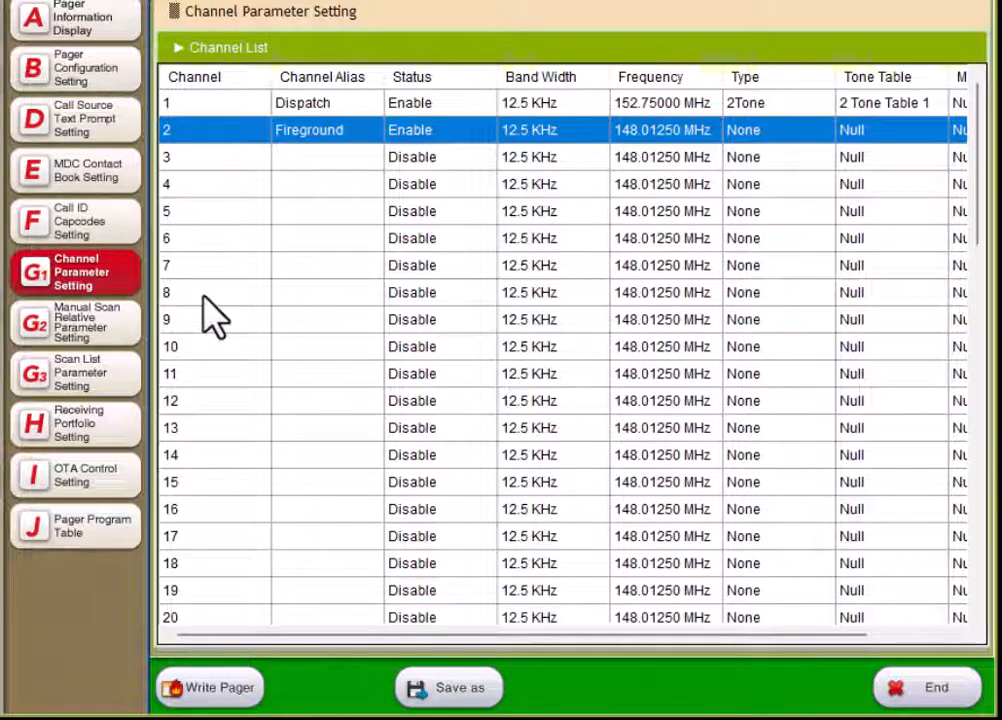
Step: Open Manual Scan 1 in the Manual Scan Relative Parameter Setting, enable it and set the scan mode to Channel Scan
left_click(88, 335)
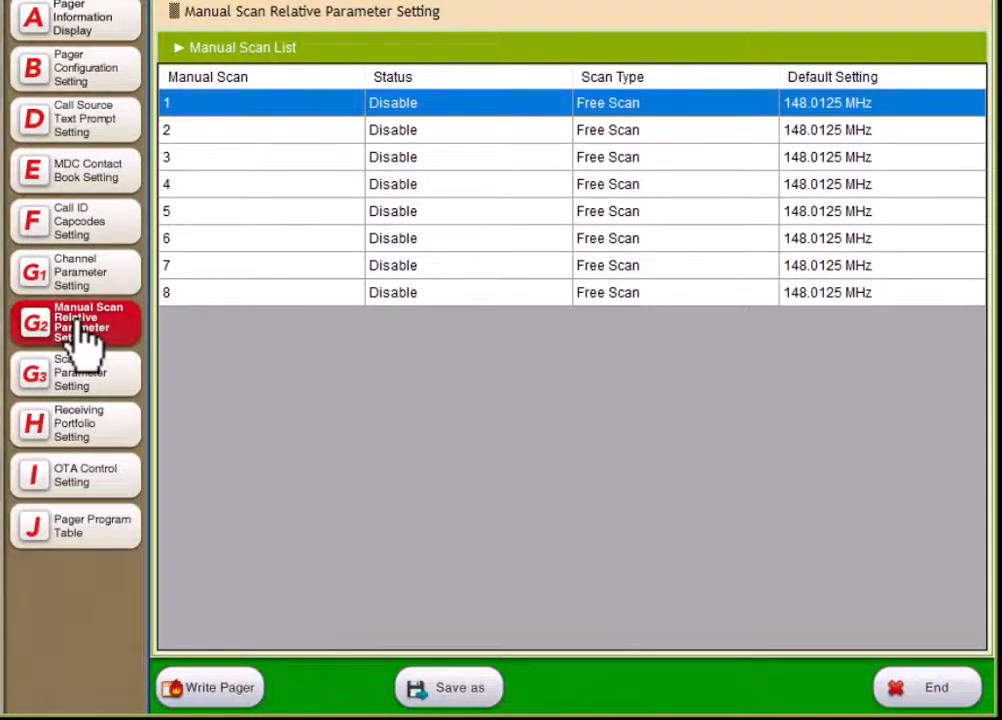
double_click(274, 112)
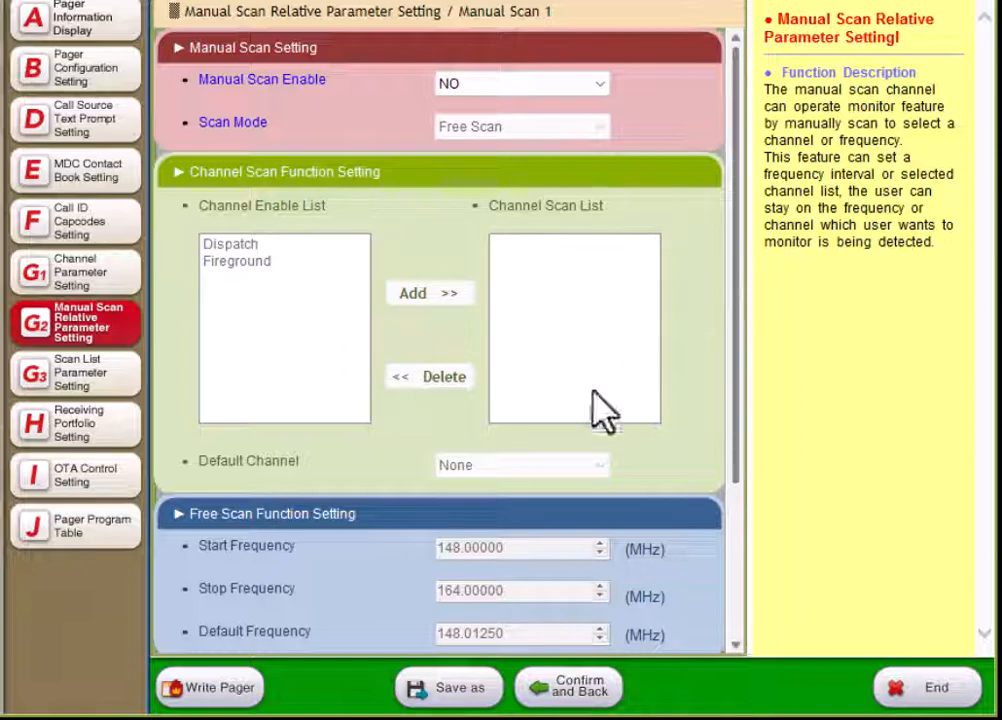
scroll(665, 390, "down", 3)
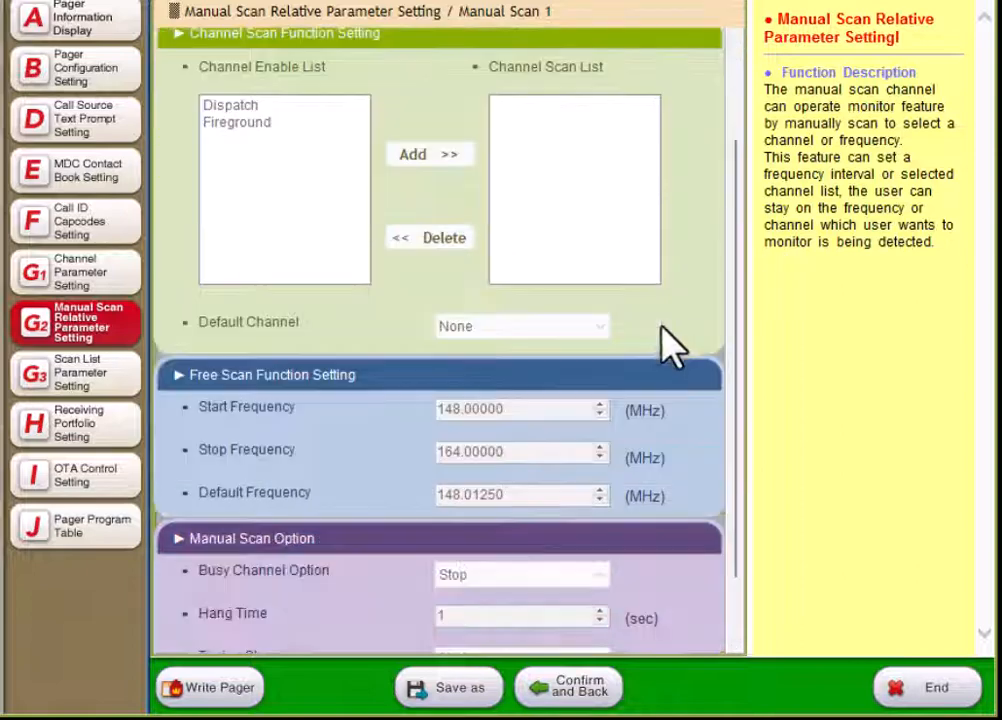
scroll(480, 237, "up", 3)
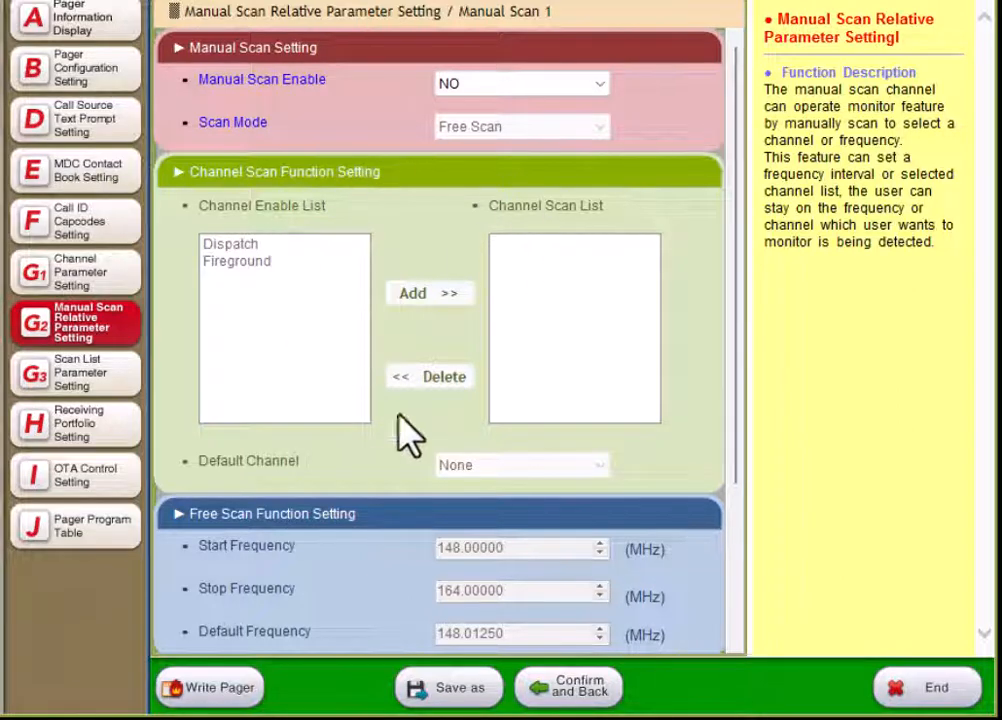
left_click(573, 84)
left_click(566, 123)
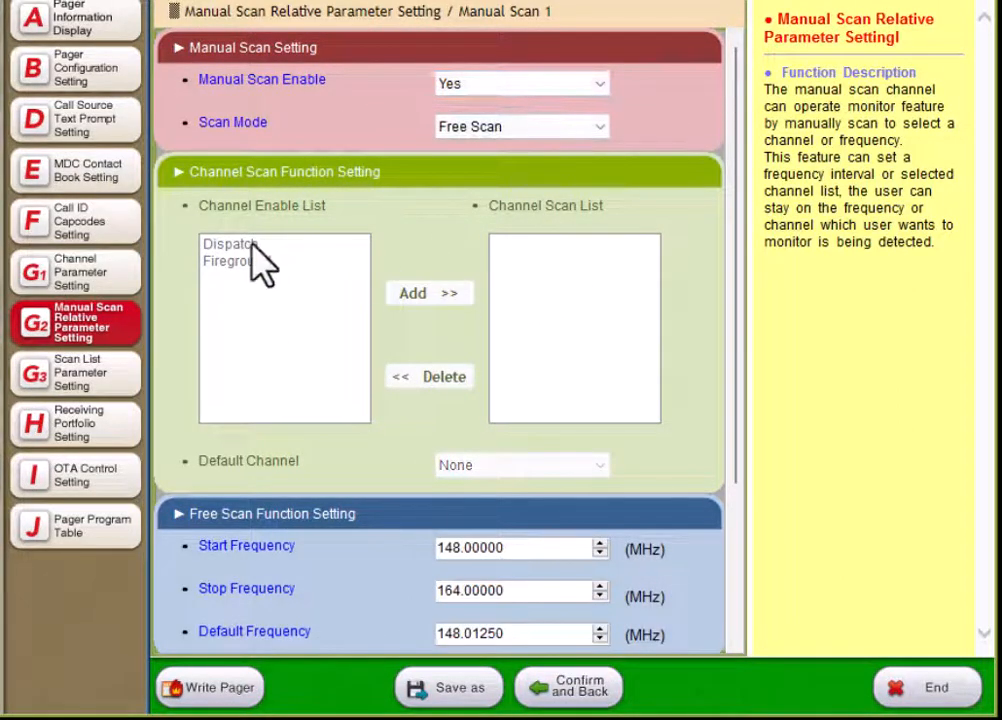
left_click(530, 135)
left_click(530, 149)
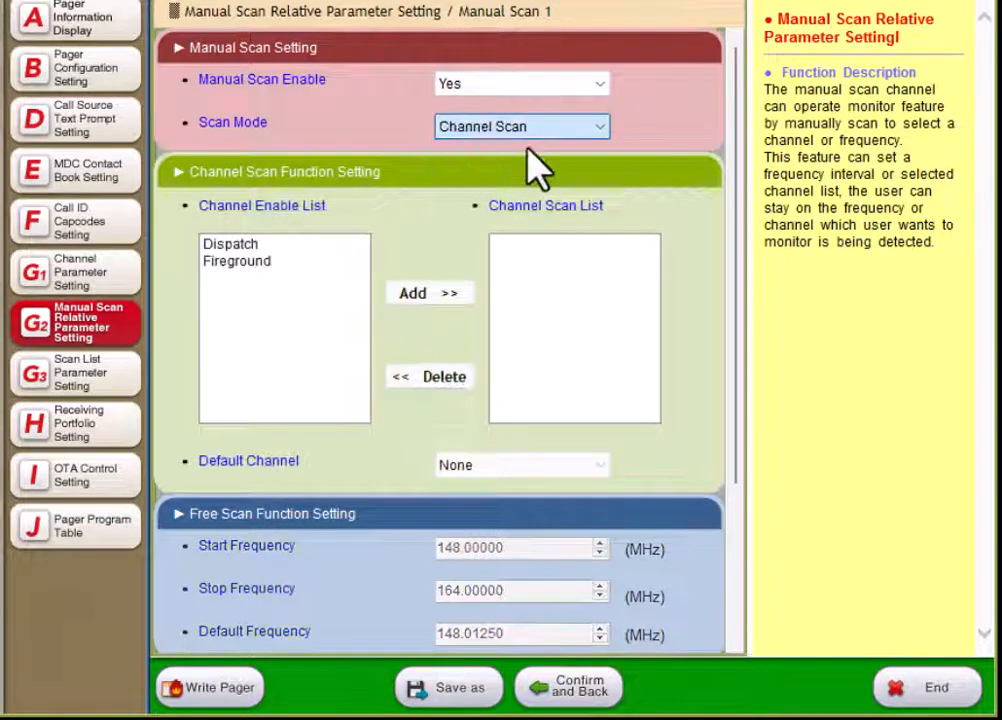
Step: Add the Dispatch and Fireground channels to Manual Scan 1's channel scan list
left_click(252, 246)
left_click(416, 295)
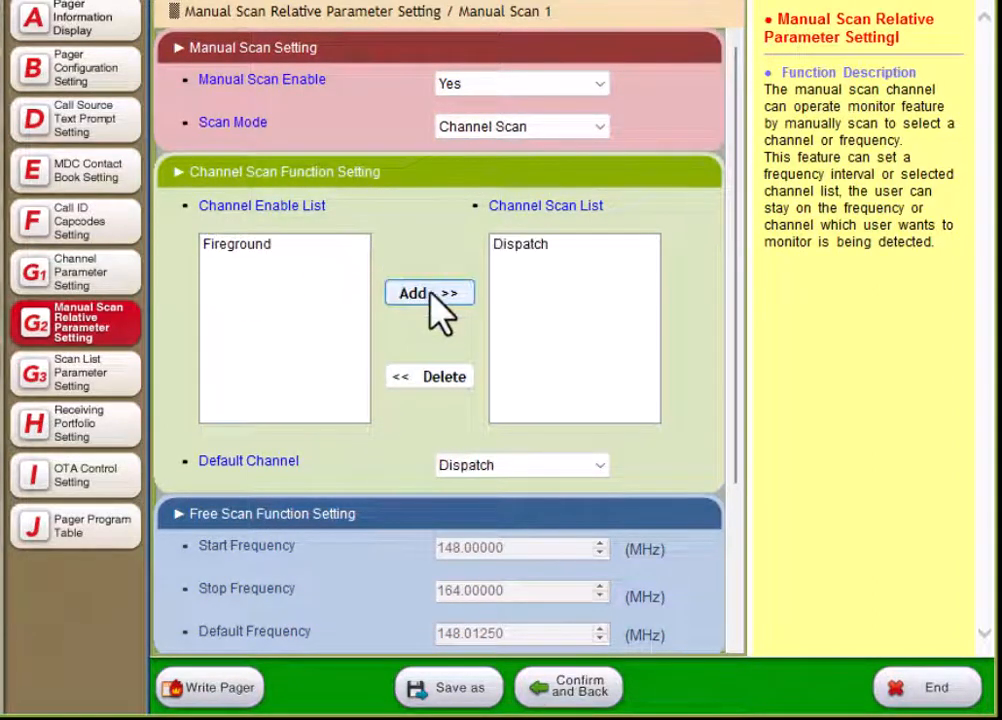
left_click(262, 246)
left_click(410, 293)
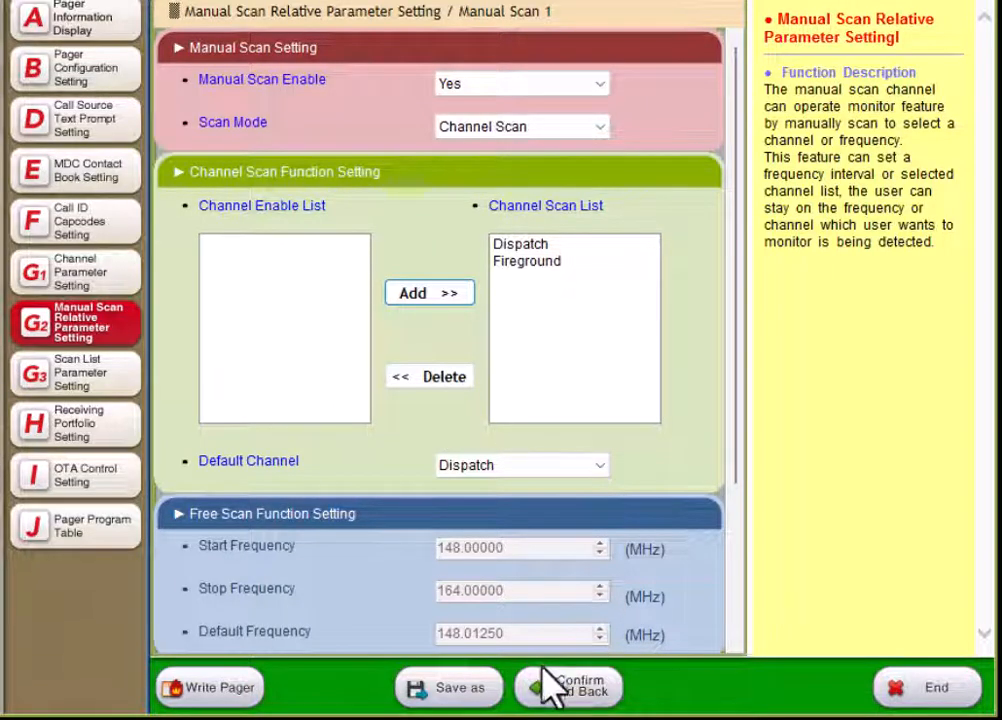
Step: Confirm Manual Scan 1, and enable Scan List 1 in the Scan List Parameter Setting with the alias Scan
left_click(551, 697)
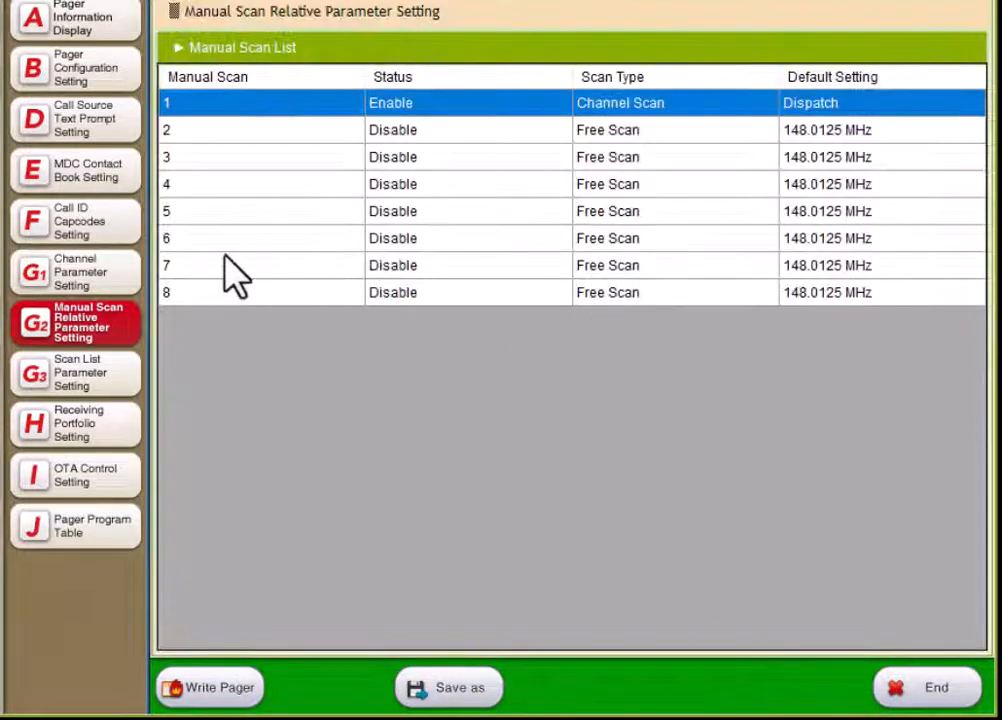
left_click(88, 393)
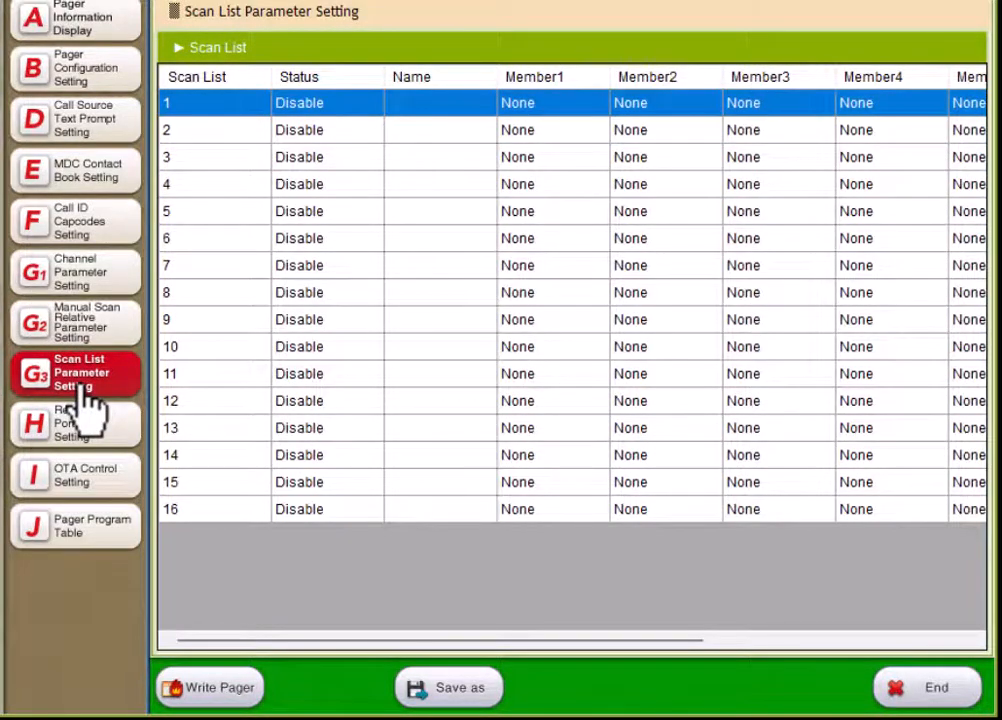
double_click(247, 112)
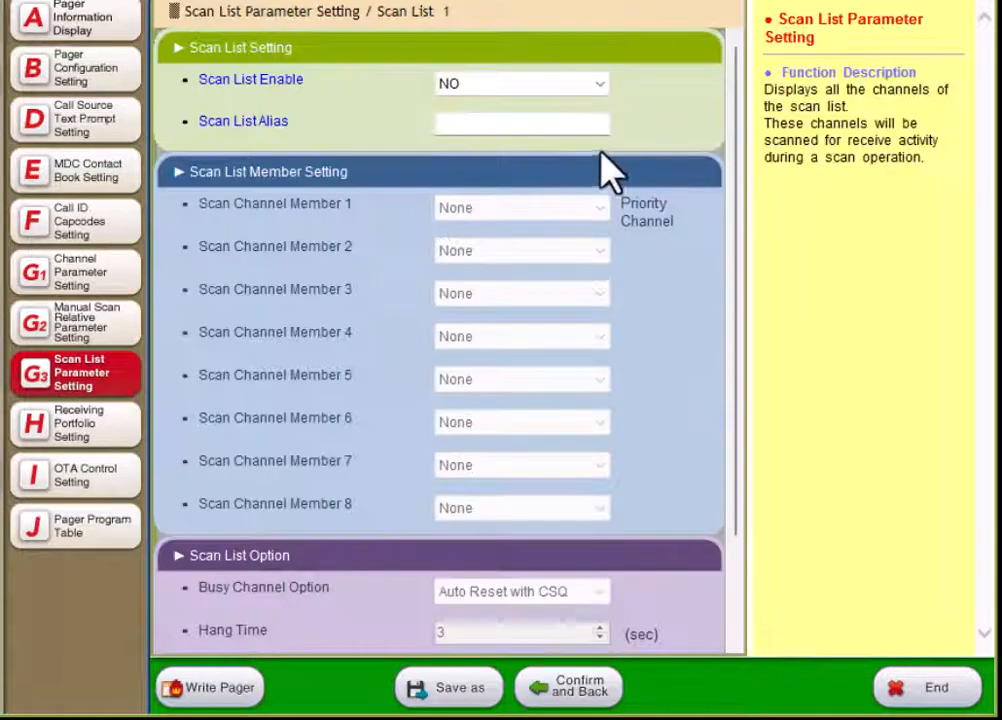
left_click(518, 90)
left_click(520, 122)
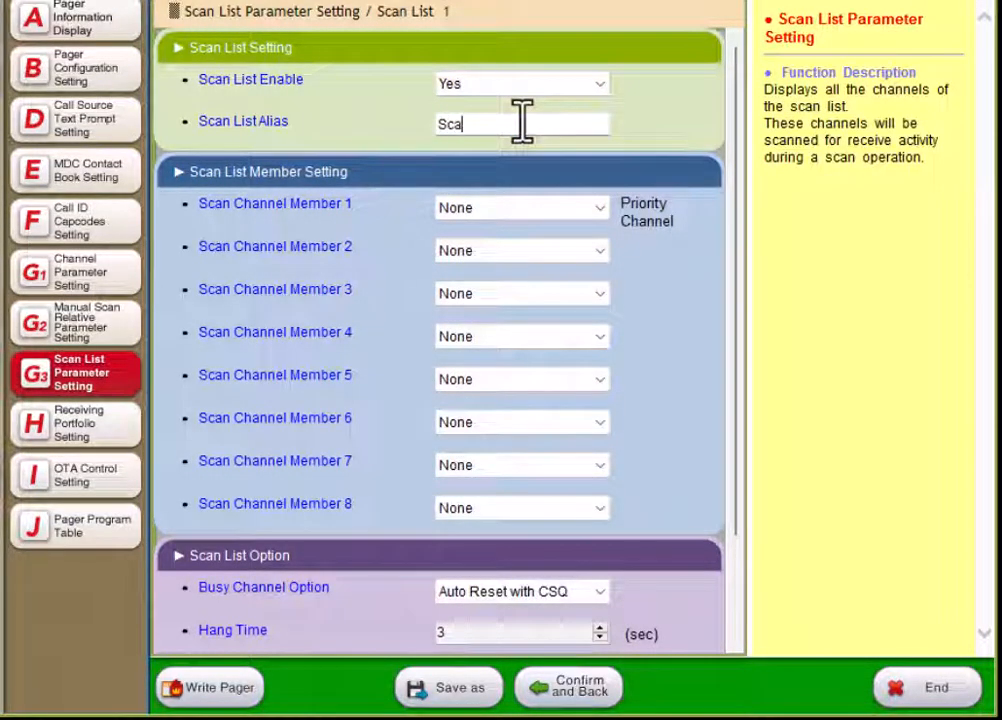
Step: Set Scan List 1's Scan Channel Member 1 to Dispatch and Member 2 to Fireground
left_click(570, 208)
left_click(532, 230)
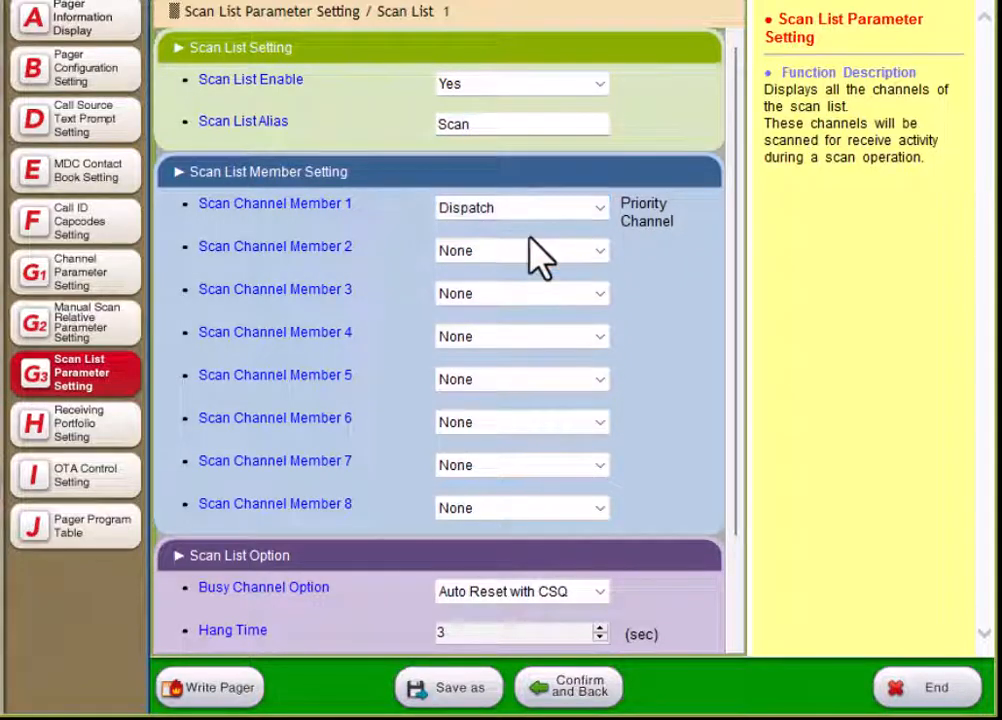
left_click(543, 254)
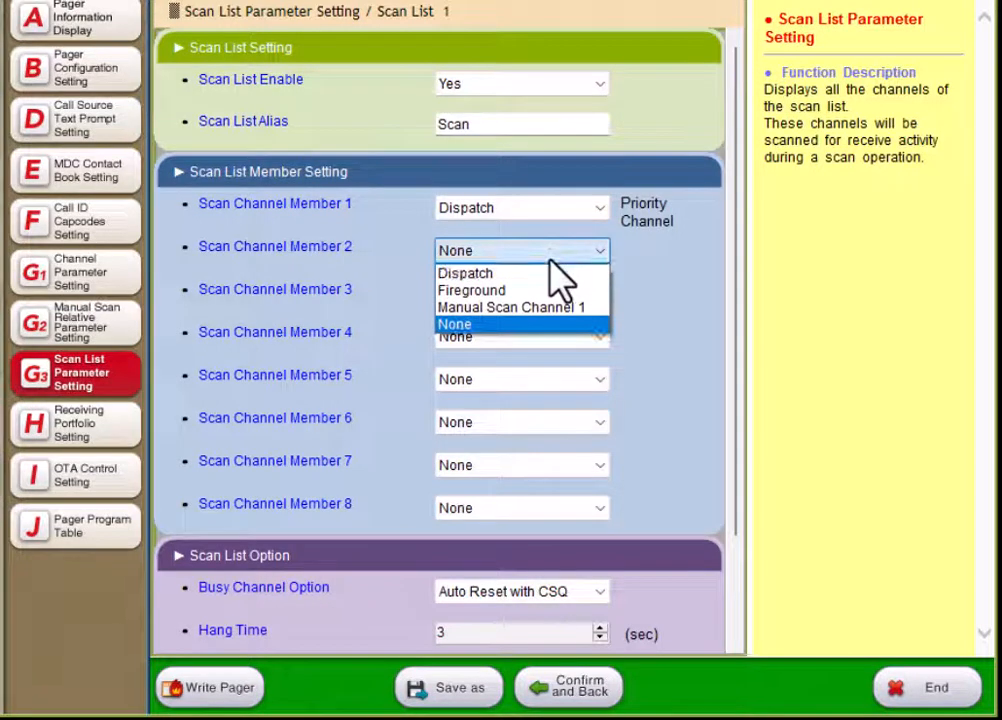
left_click(572, 289)
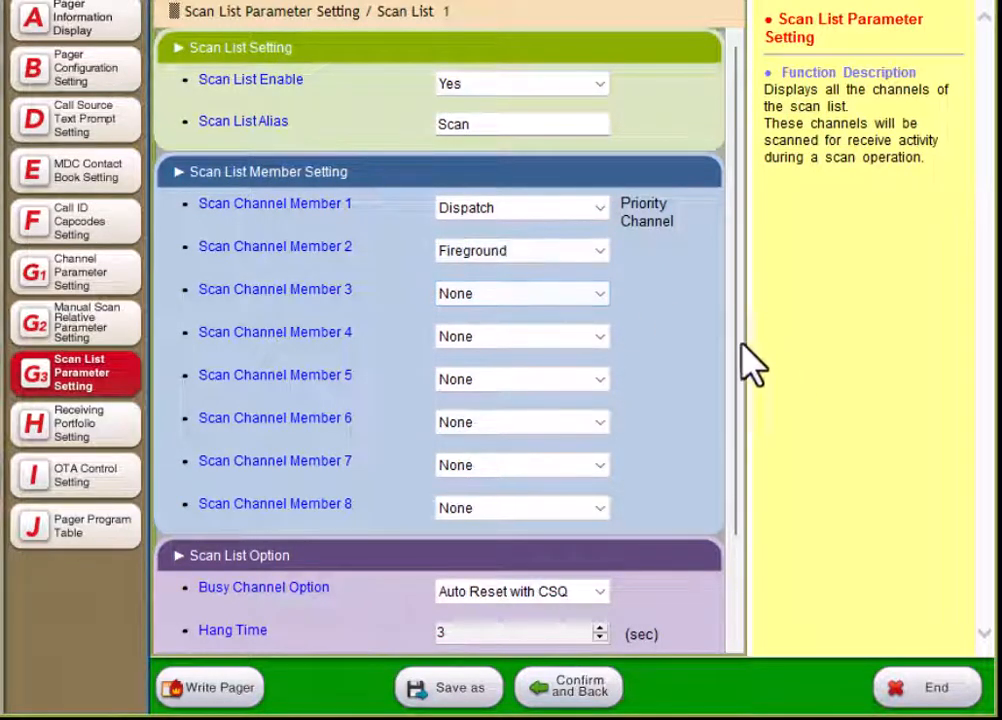
Step: Review the Busy Channel Option, scan member and Priority Channel Check Interval descriptions, keep Auto Reset with CSQ, and confirm Scan List 1
scroll(690, 318, "down", 3)
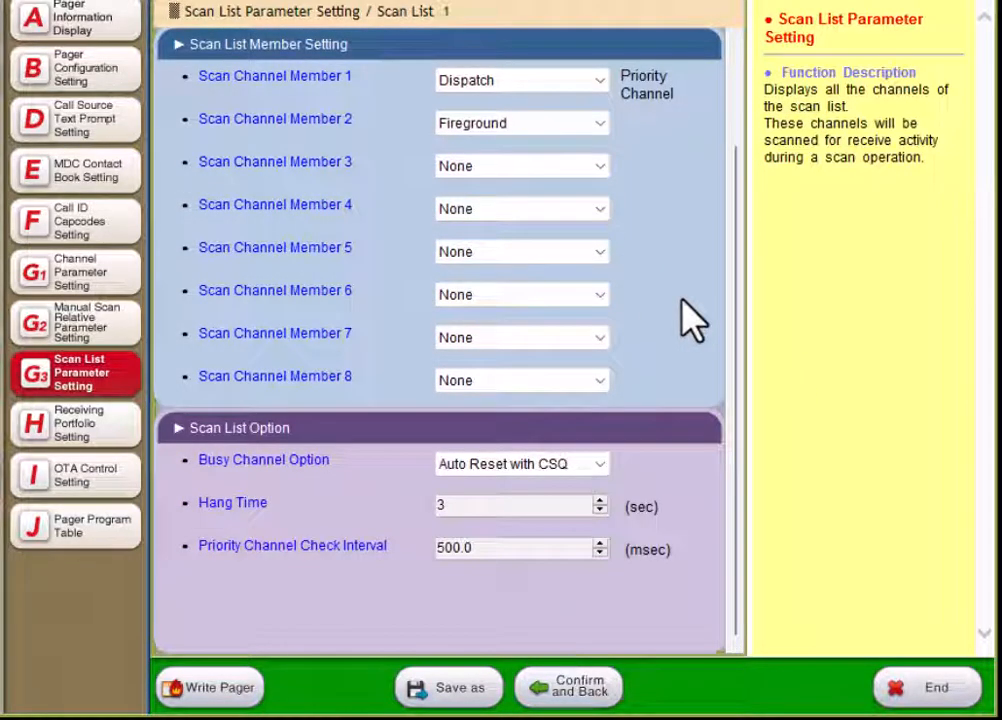
left_click(562, 464)
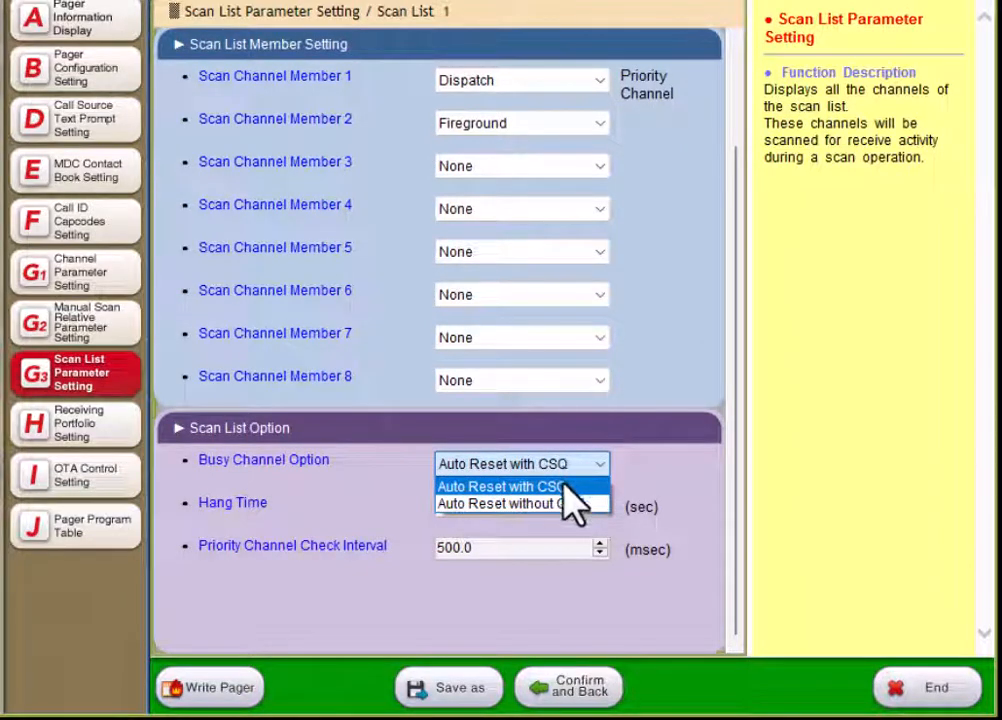
left_click(290, 464)
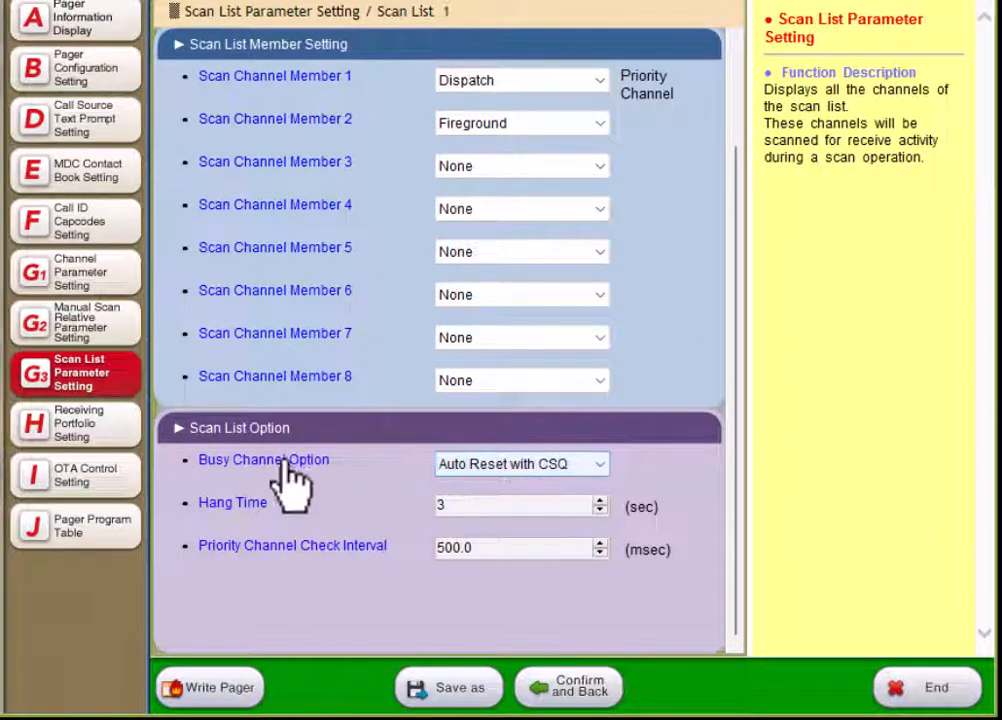
left_click(253, 463)
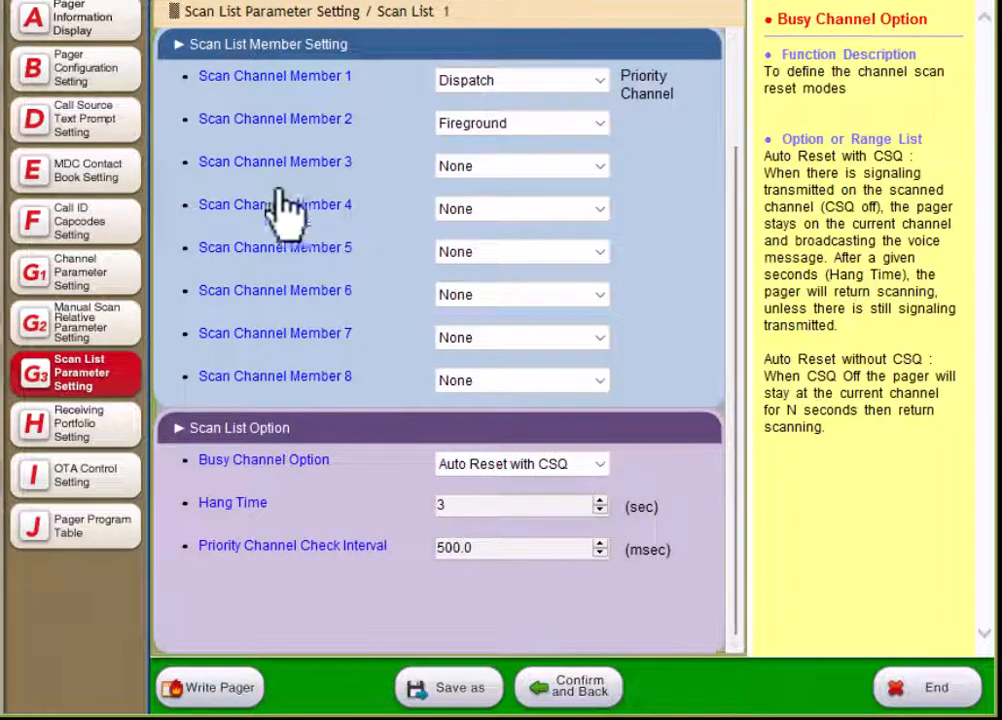
left_click(313, 172)
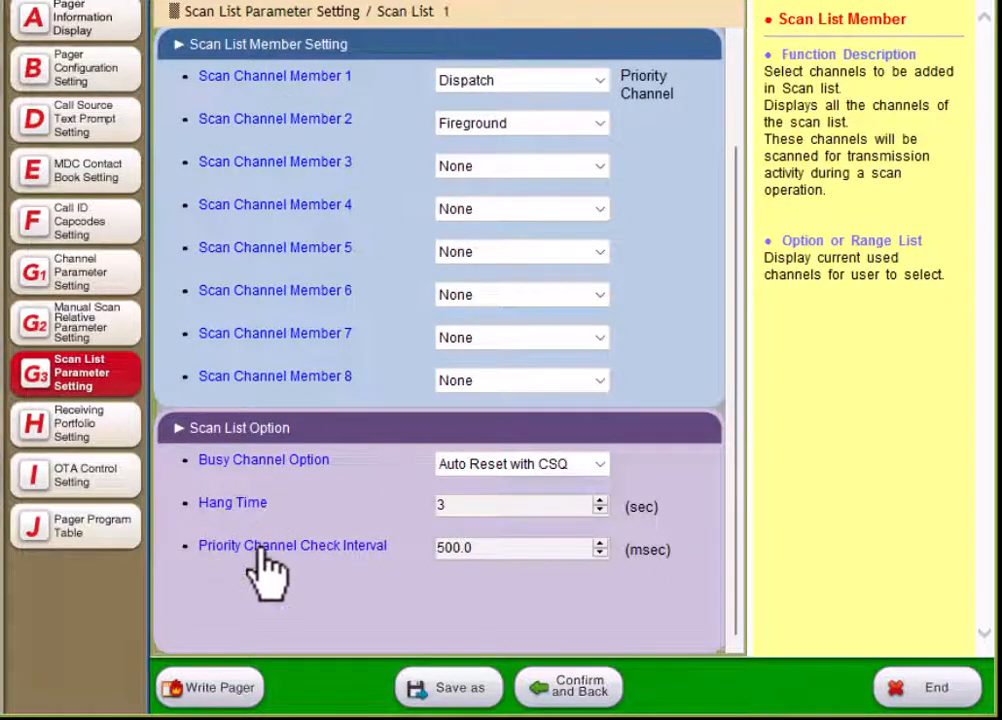
left_click(301, 549)
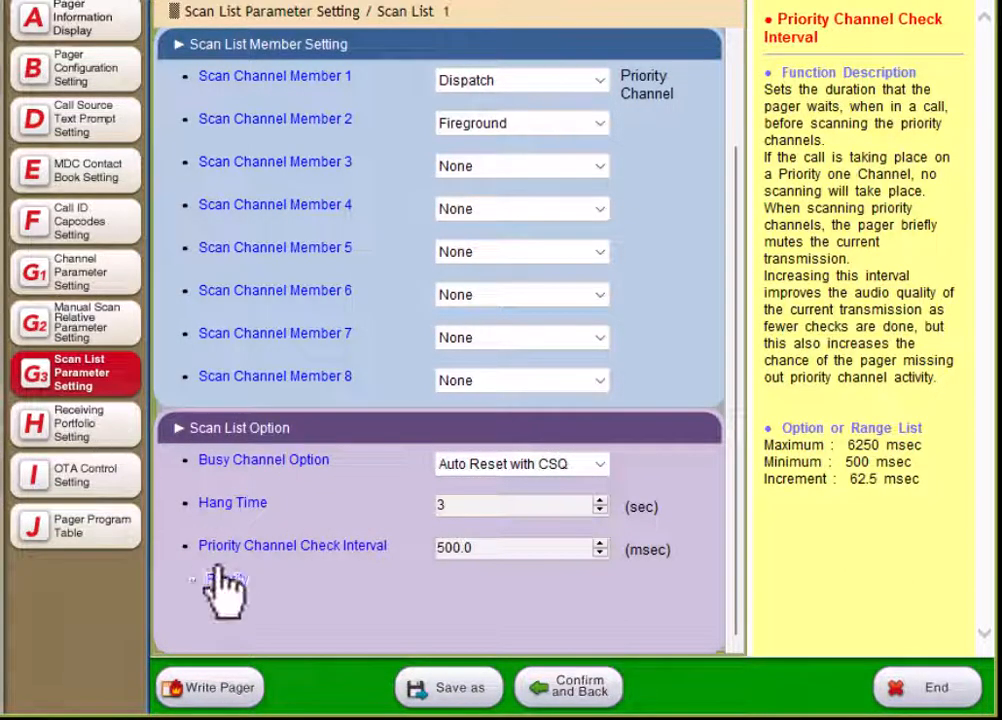
left_click(580, 688)
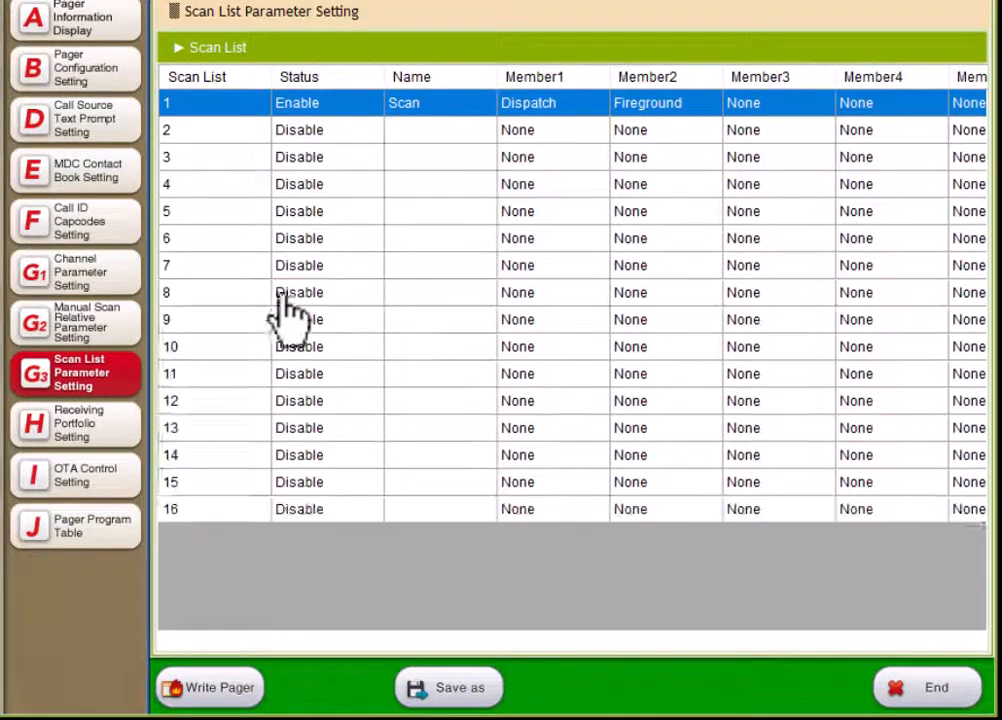
Step: Open Zone 1 in the Receiving Portfolio Setting and set its alert length to 3 sec
left_click(106, 451)
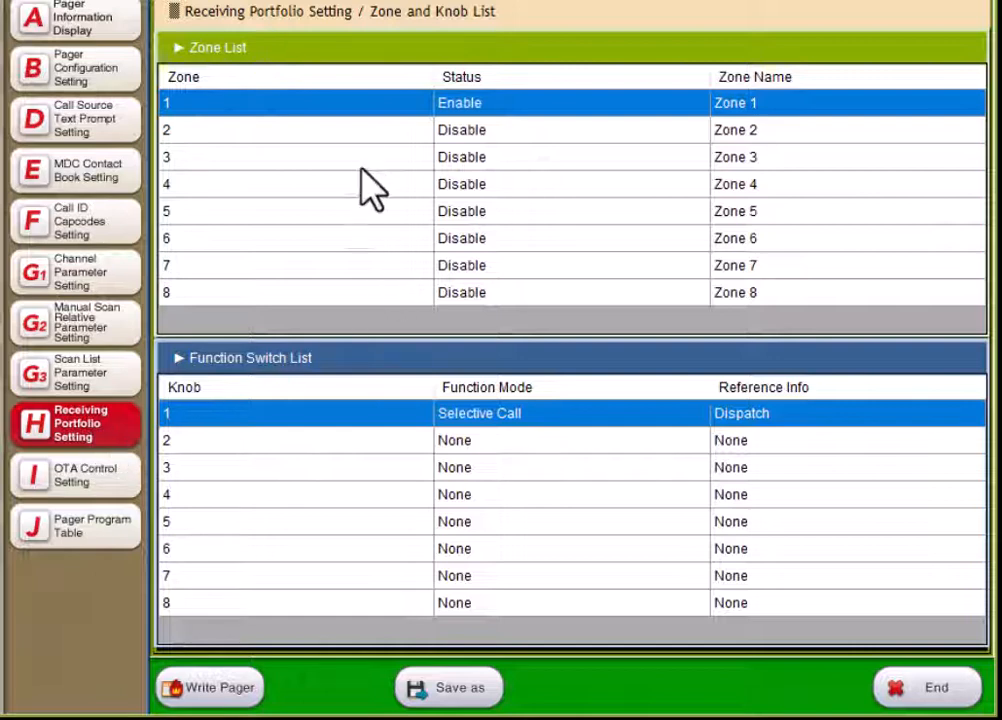
double_click(349, 103)
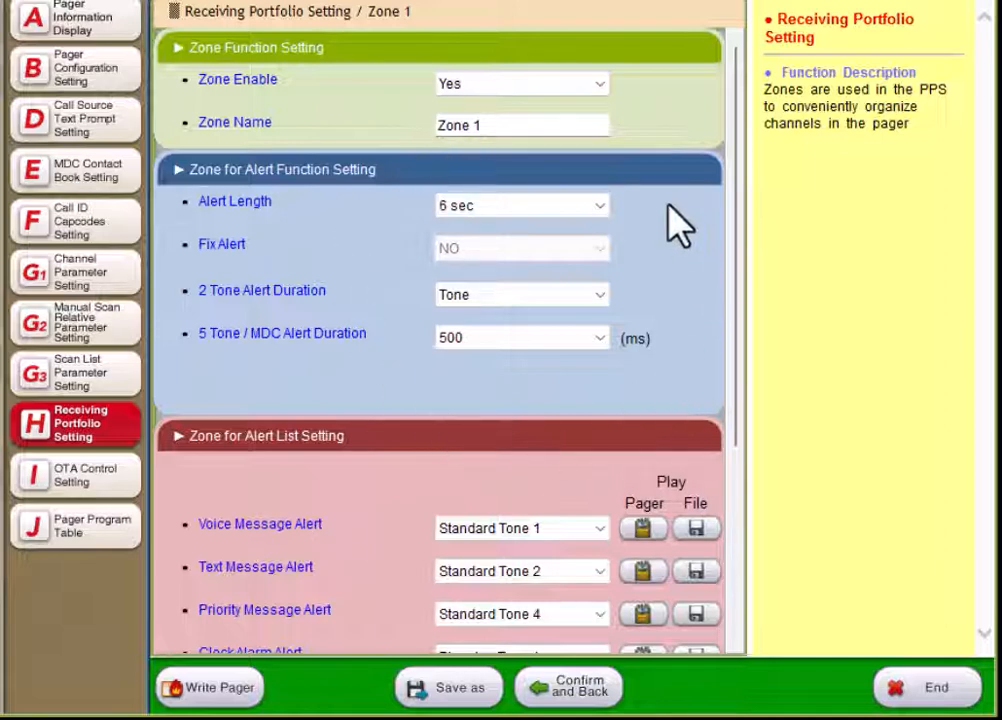
left_click(556, 215)
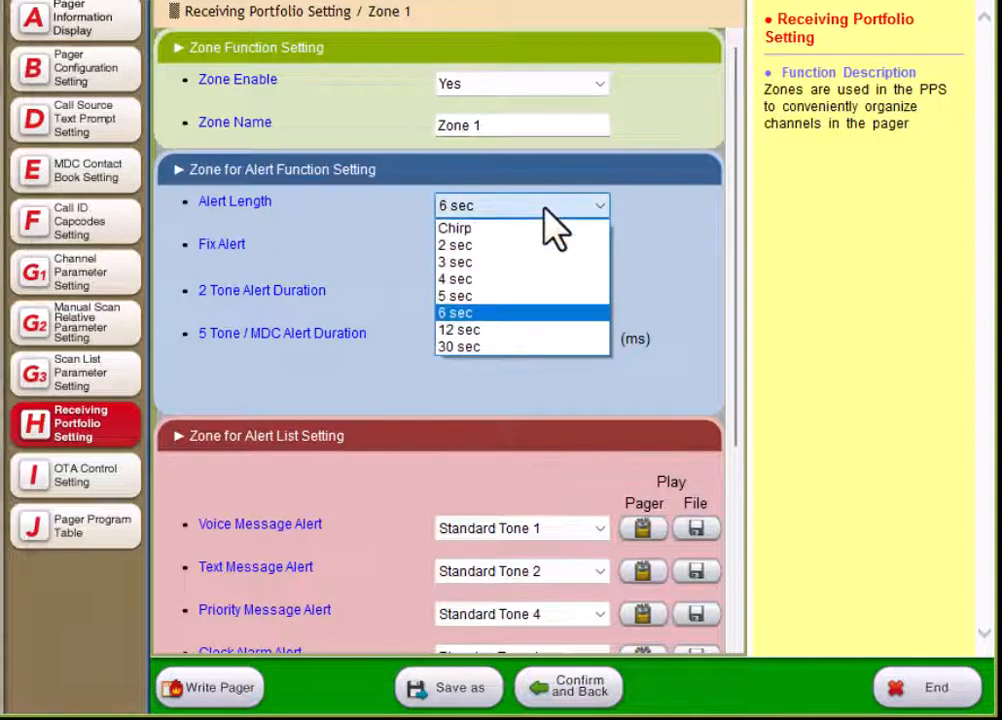
left_click(510, 262)
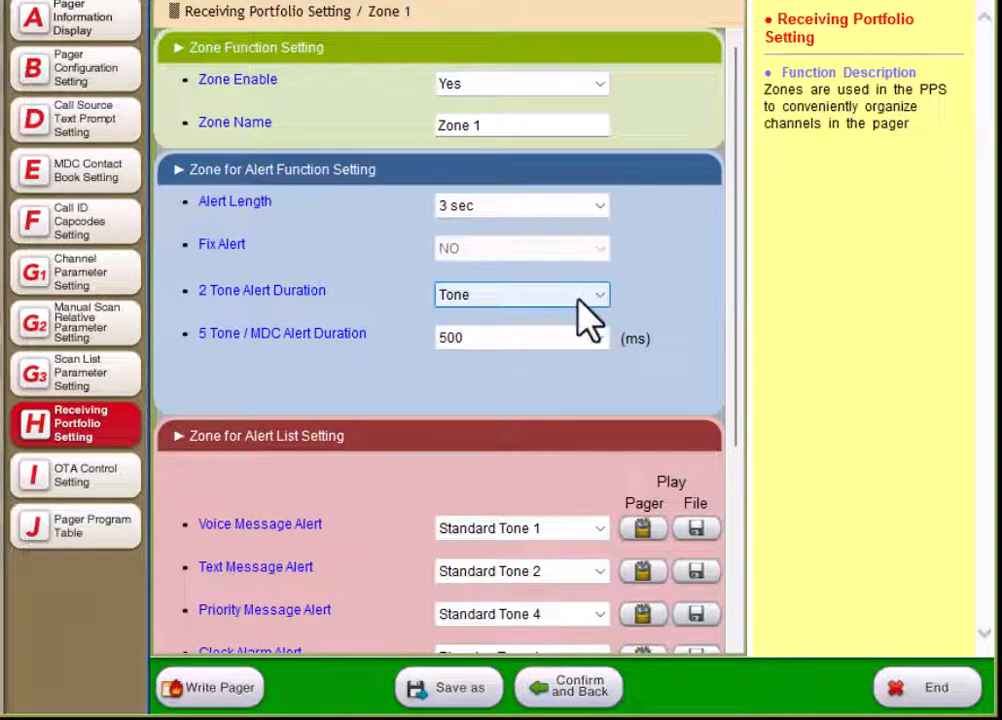
scroll(735, 285, "down", 3)
scroll(735, 285, "up", 3)
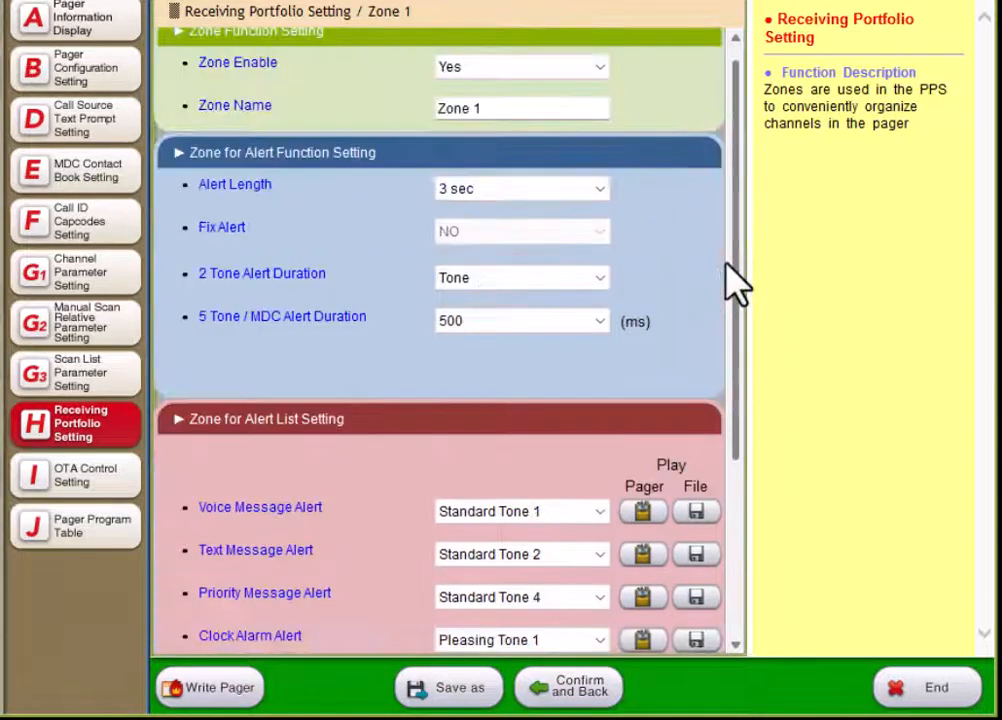
Step: Check the alert tone options for Call ID 2 in Table 1 of the Call ID Capcodes Setting
left_click(101, 230)
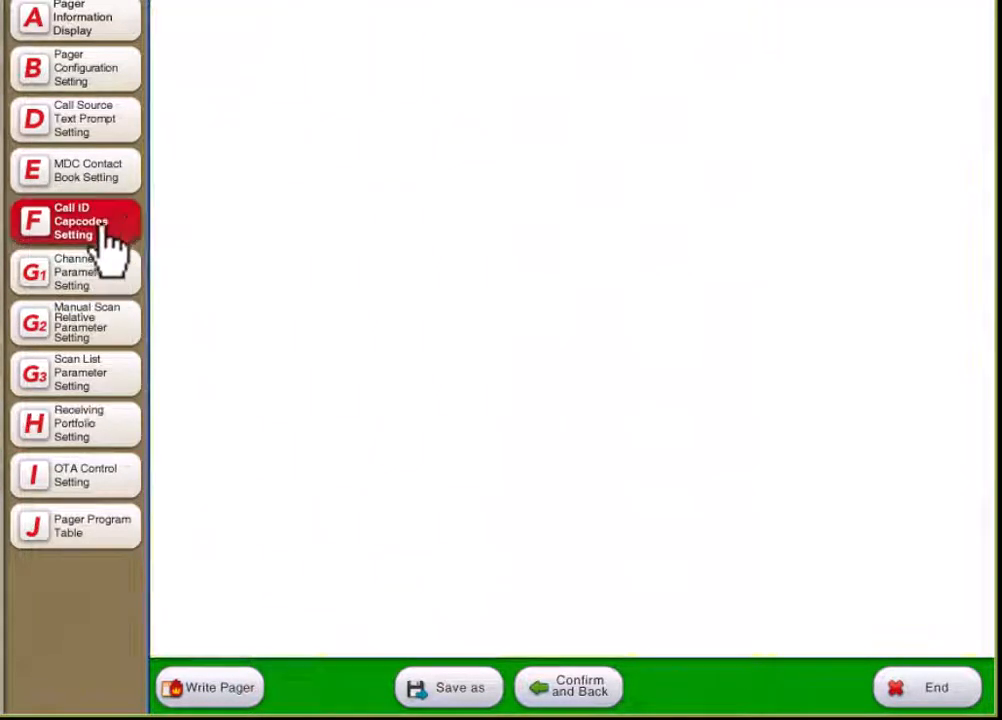
double_click(306, 134)
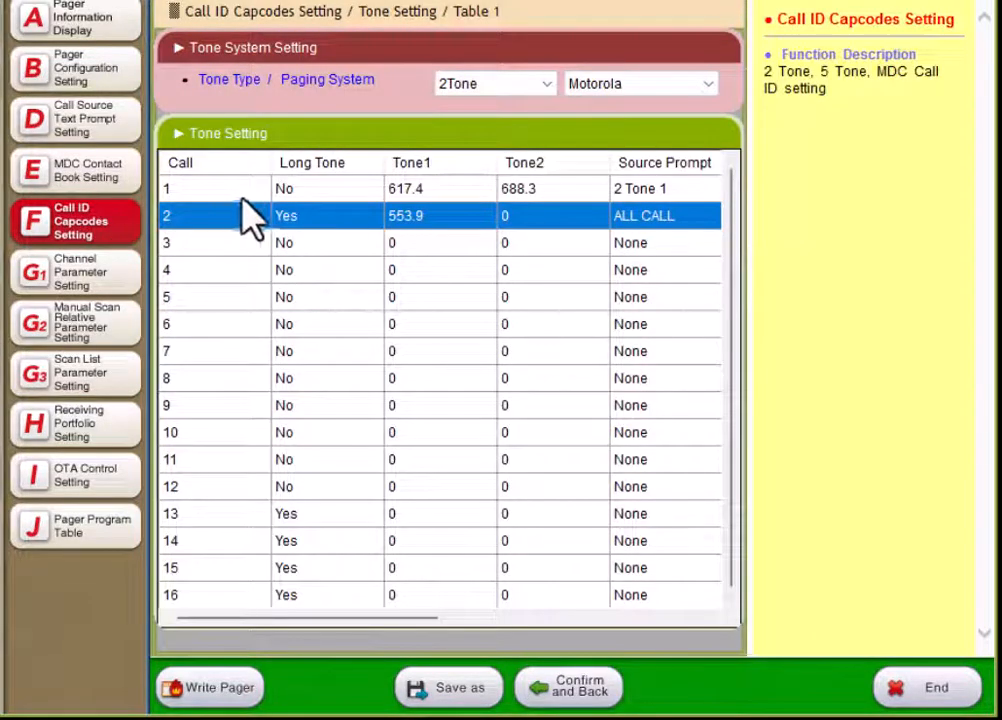
double_click(212, 216)
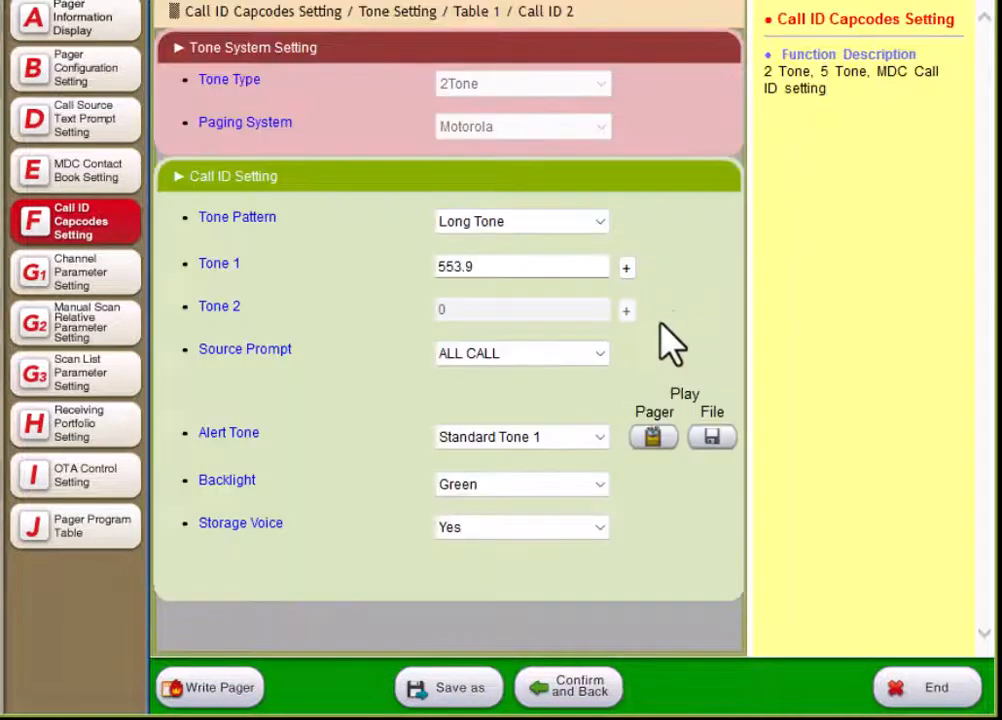
left_click(566, 442)
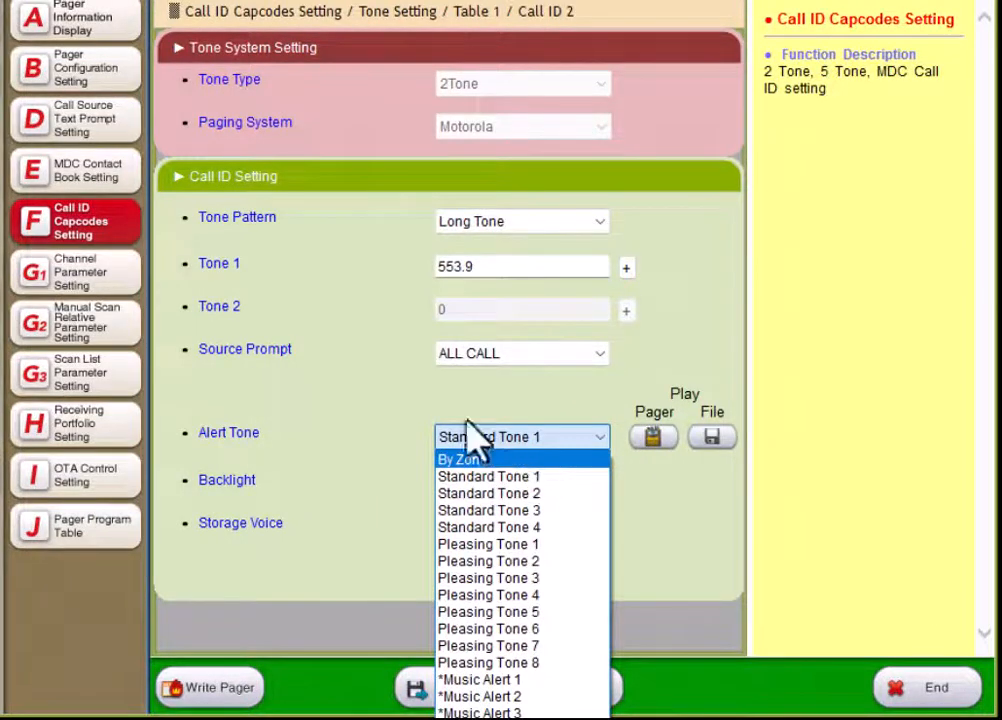
left_click(333, 415)
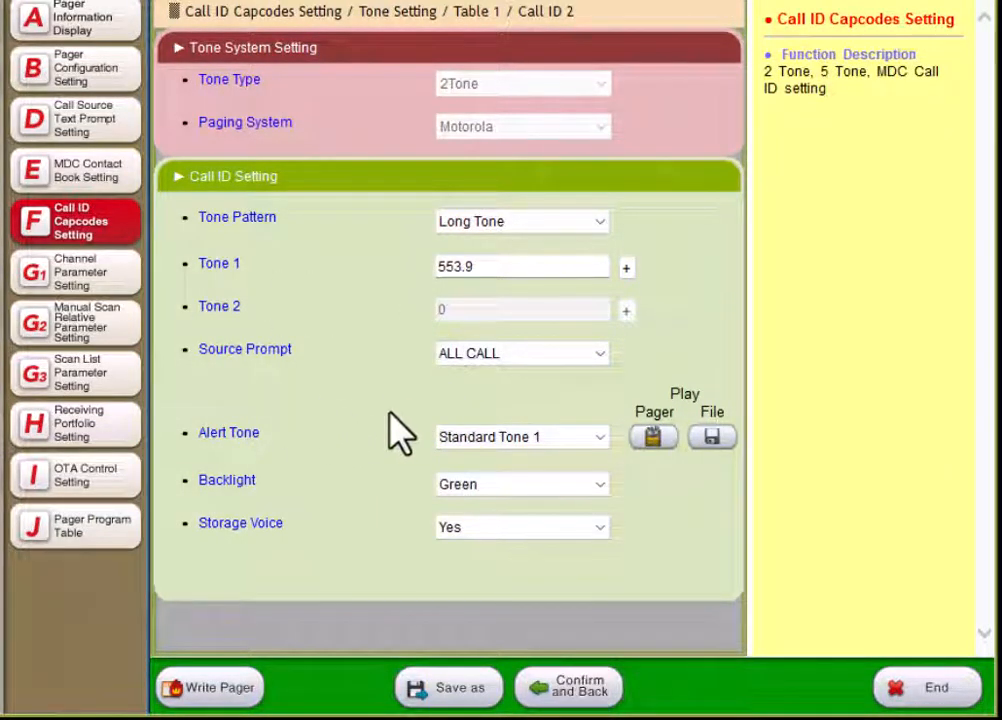
Step: Reopen Zone 1 in the Receiving Portfolio Setting and set its 2 Tone Alert Duration to By Alert Length
left_click(95, 428)
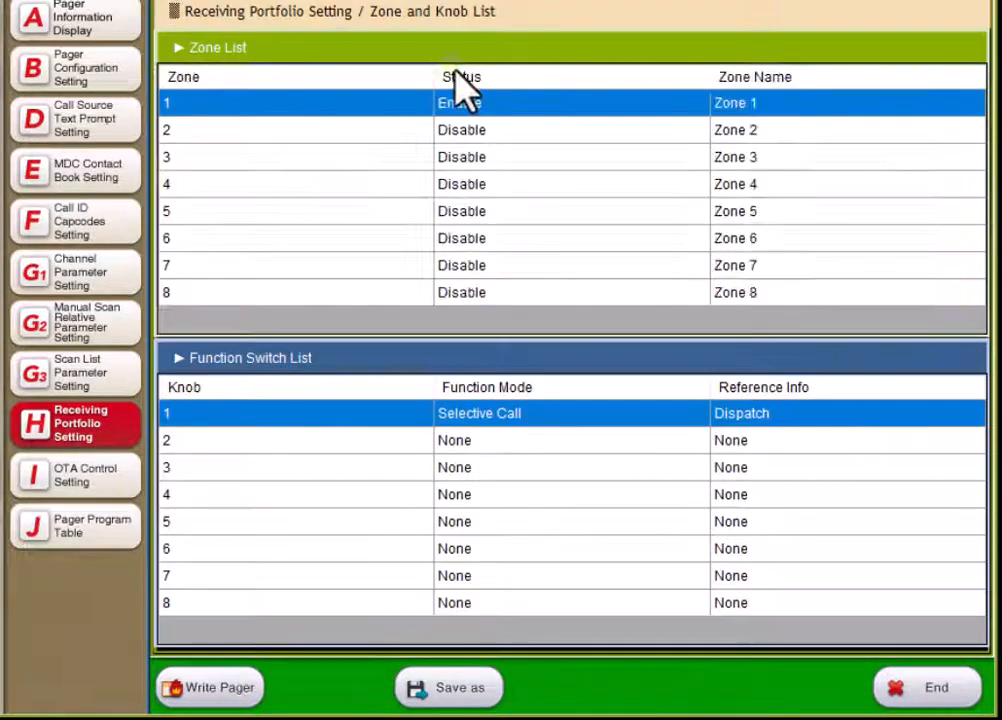
double_click(412, 106)
scroll(664, 390, "down", 3)
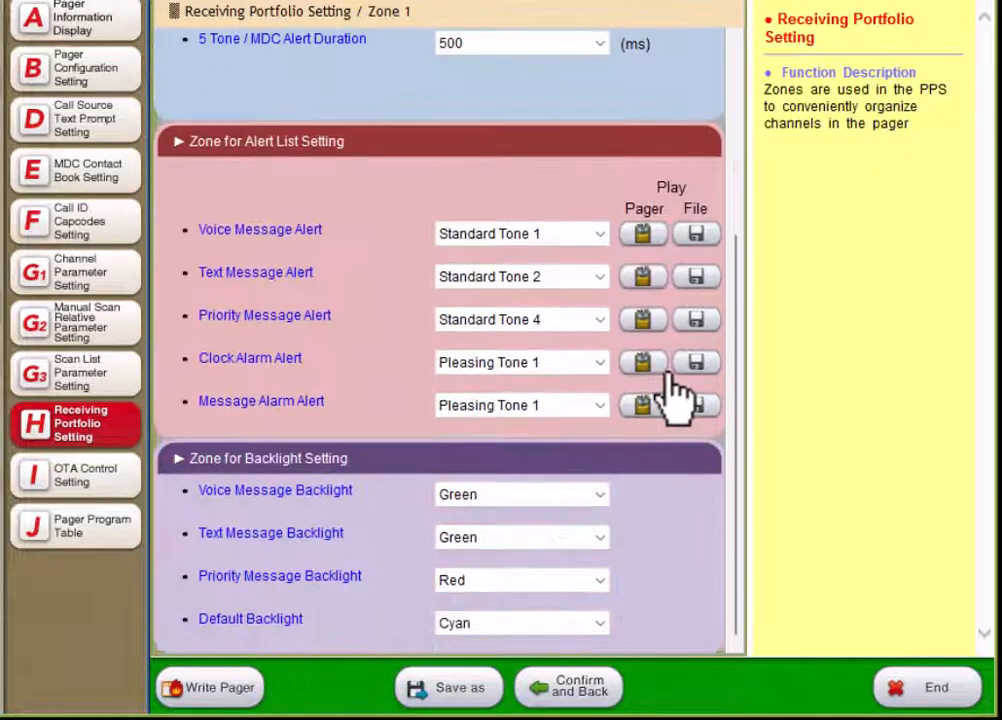
scroll(700, 480, "up", 3)
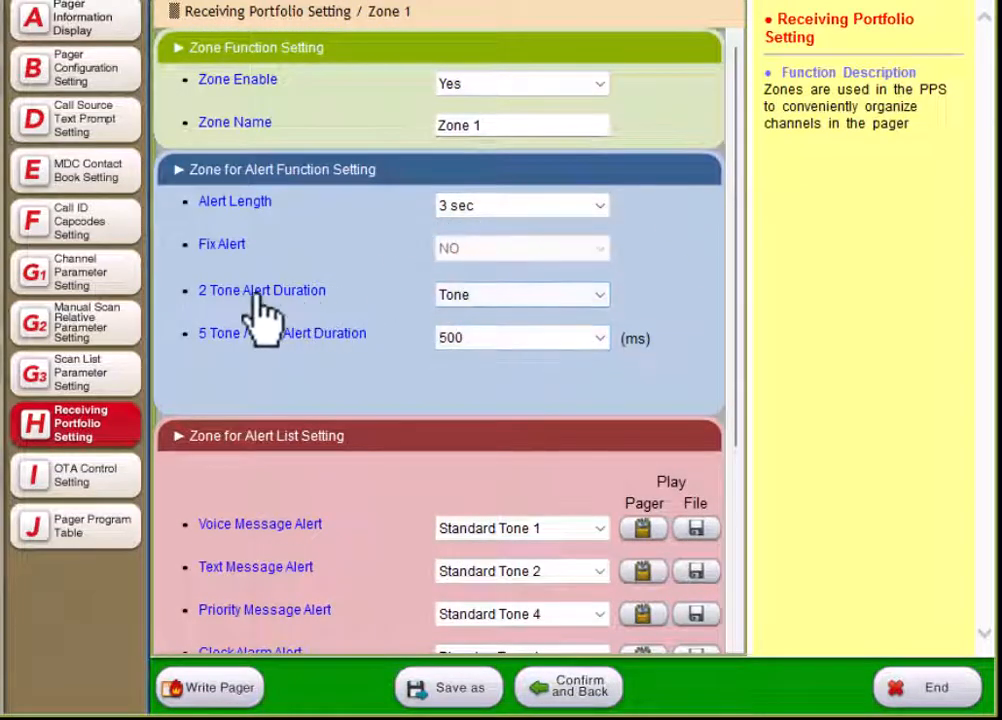
left_click(535, 298)
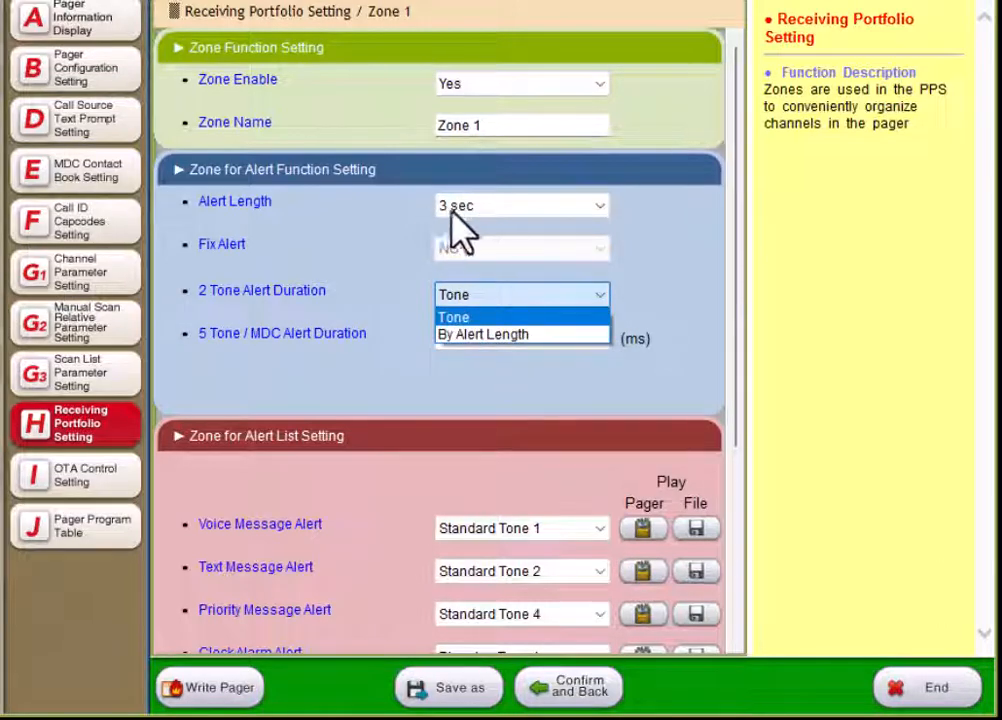
left_click(479, 318)
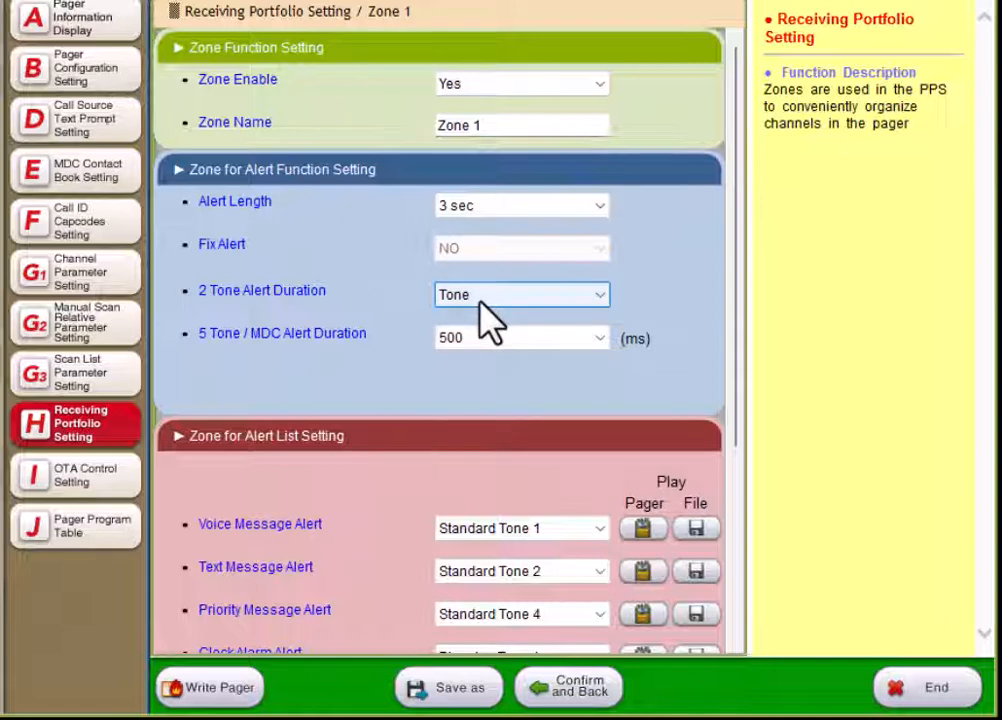
left_click(487, 318)
left_click(494, 332)
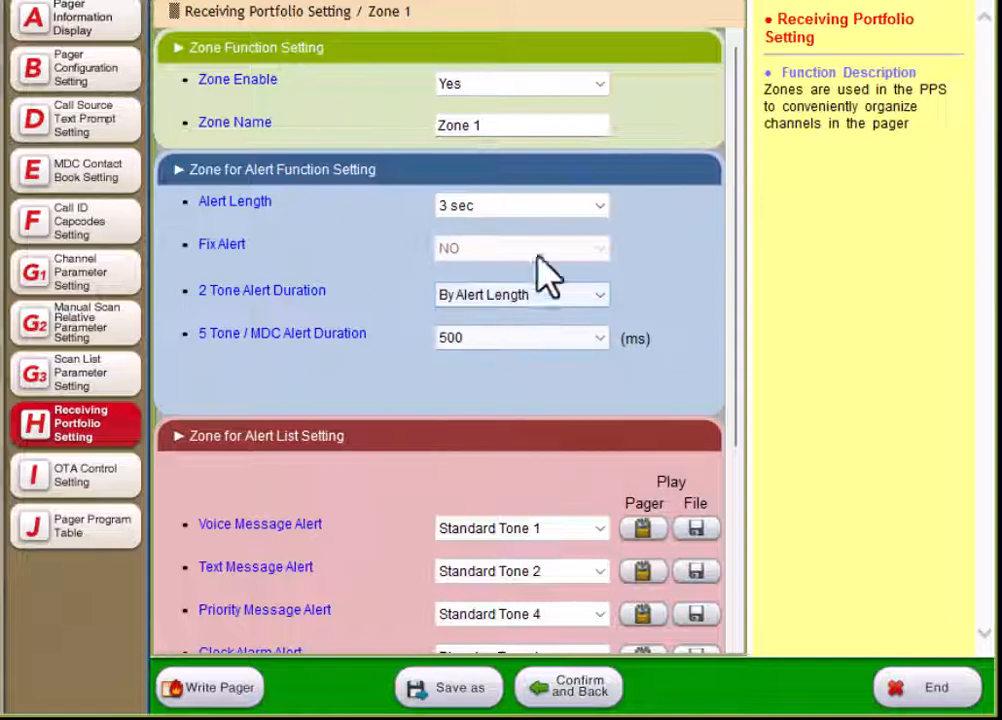
Step: Set Zone 1's alert length to 5 sec, review its alert tone and backlight settings, and confirm the zone
left_click(556, 210)
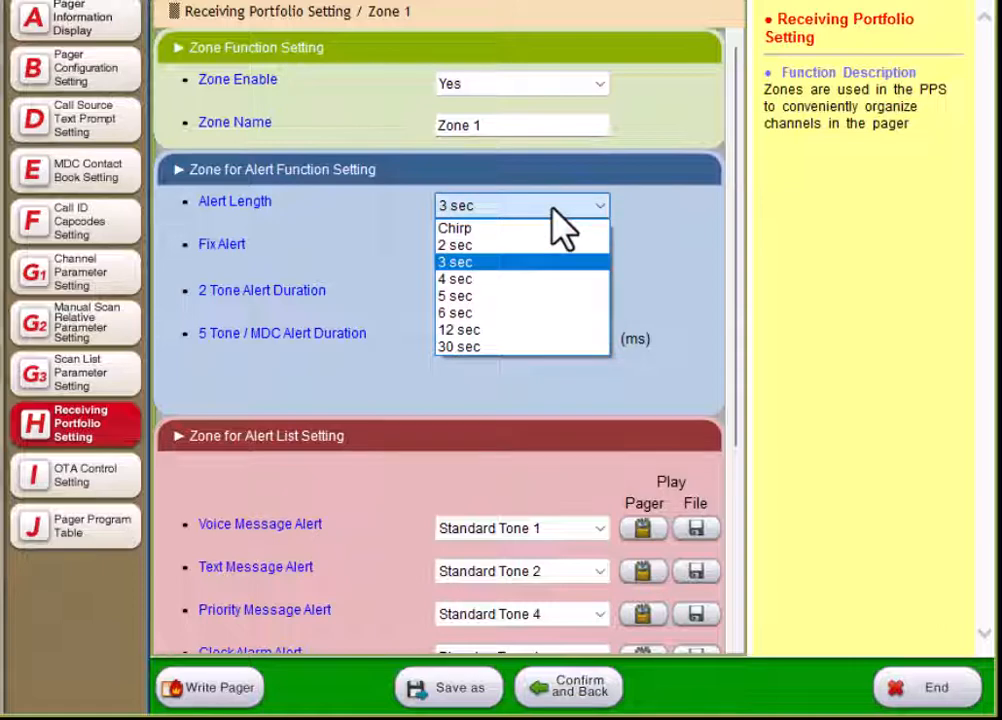
left_click(527, 296)
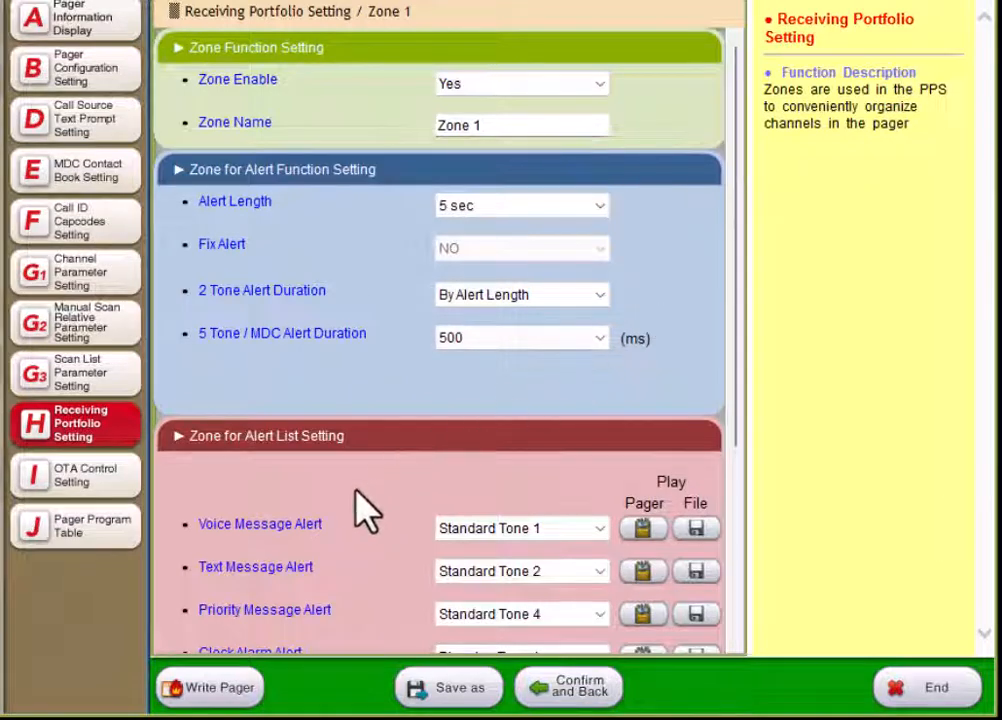
scroll(370, 495, "down", 1)
scroll(378, 375, "down", 3)
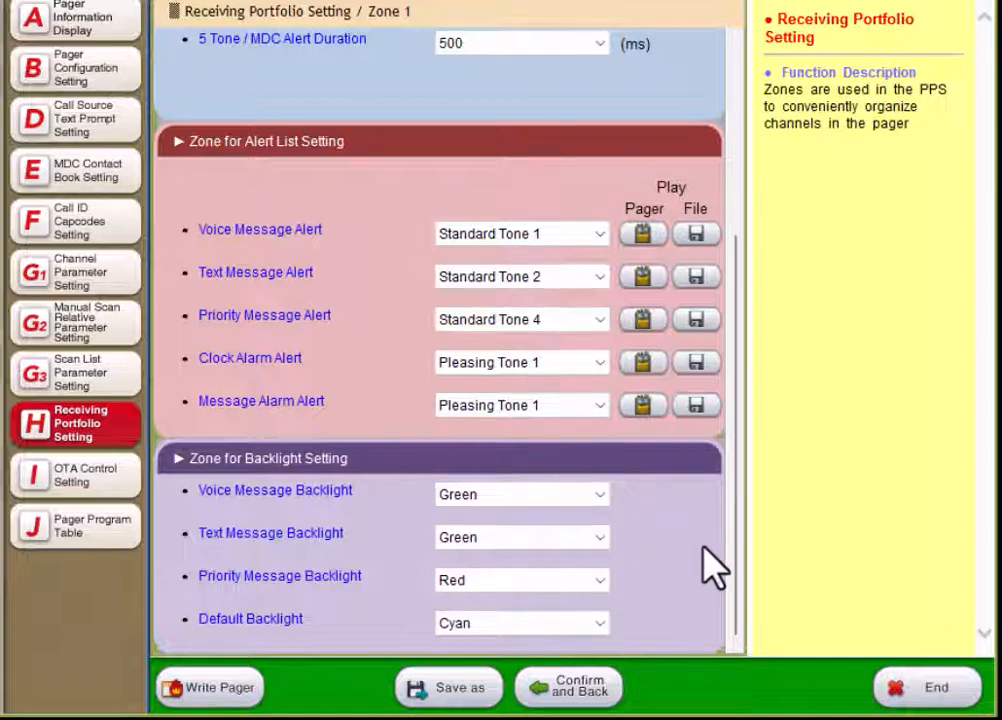
scroll(709, 568, "up", 4)
scroll(707, 600, "down", 2)
left_click(578, 694)
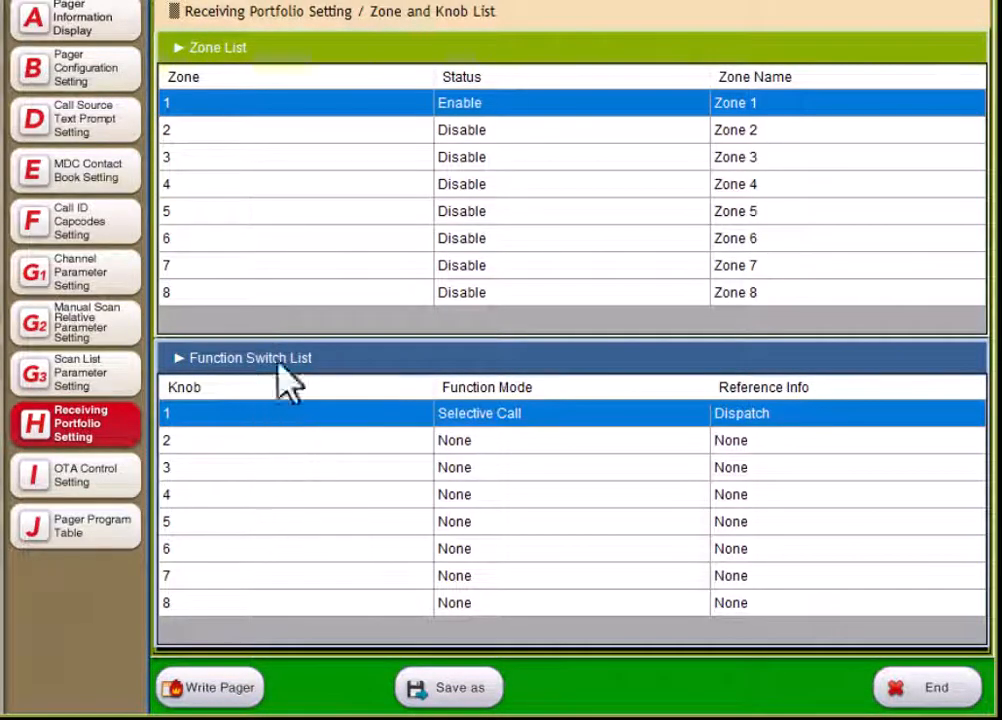
Step: Compare the function switch lists of Zone 2 and Zone 1
left_click(197, 130)
left_click(212, 105)
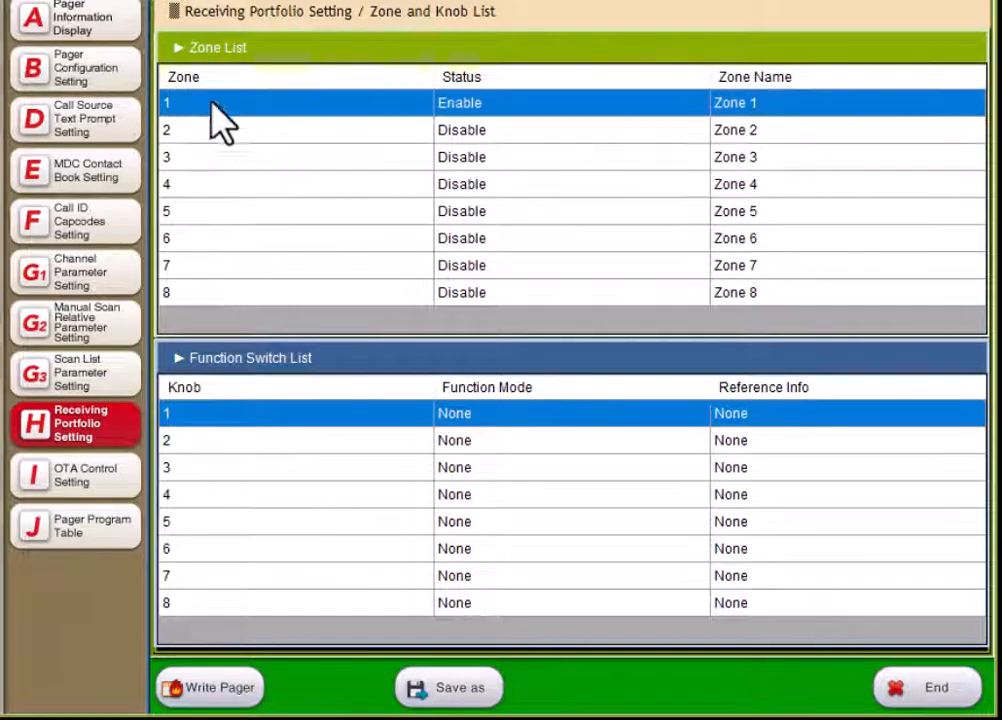
Step: Open Knob 1 of Zone 1 and review its Function Mode and Reference Info options
left_click(208, 130)
left_click(212, 106)
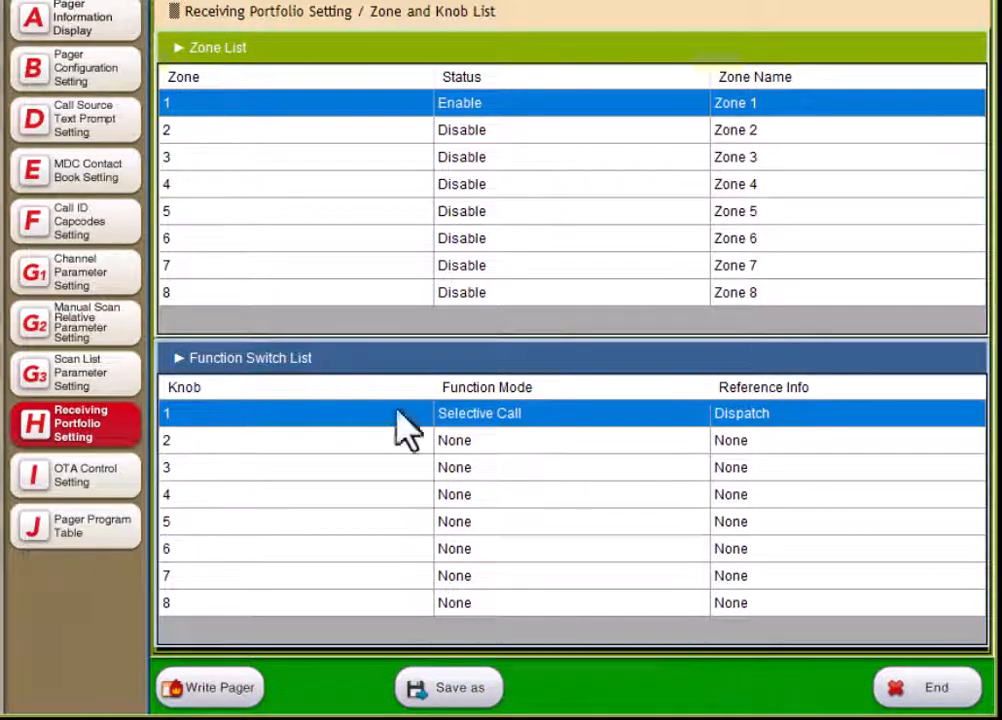
double_click(331, 425)
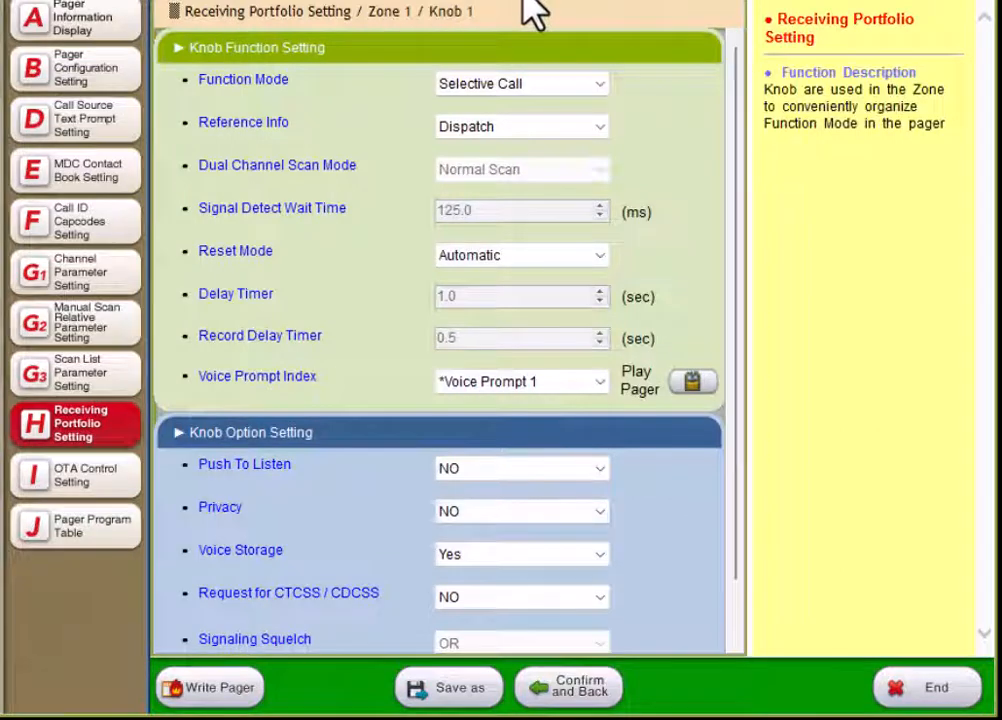
left_click(578, 86)
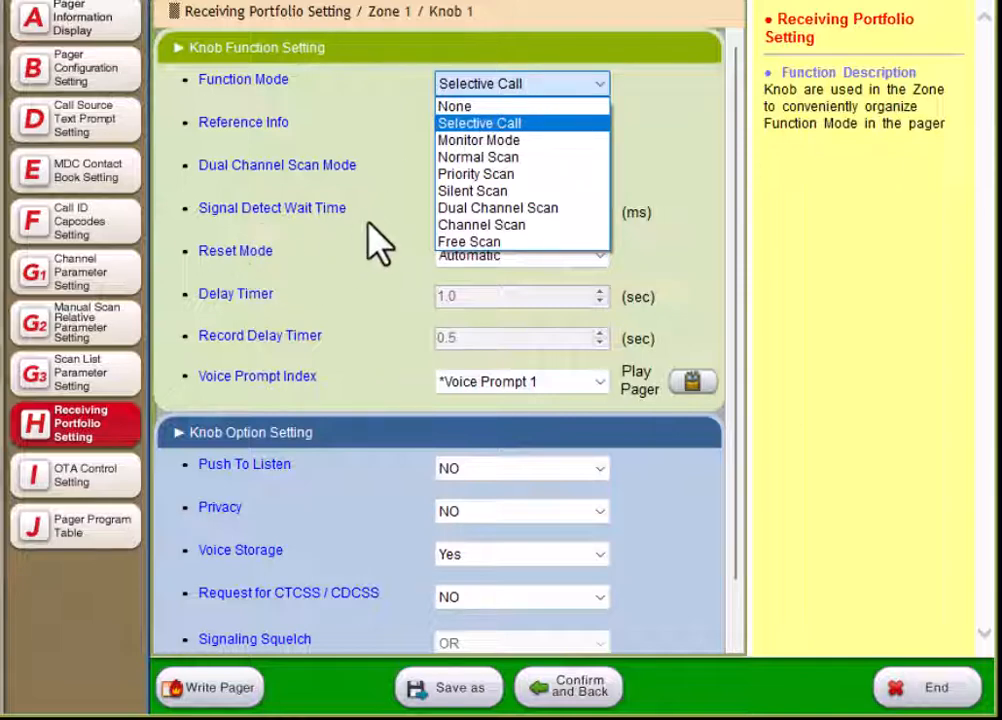
left_click(505, 130)
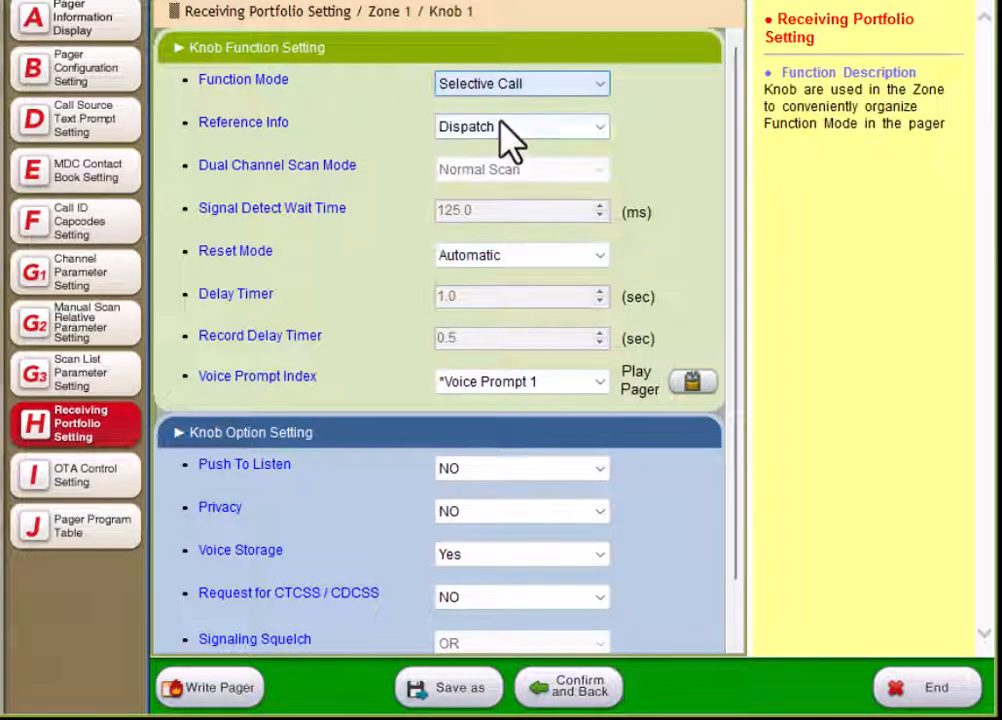
left_click(588, 136)
left_click(586, 129)
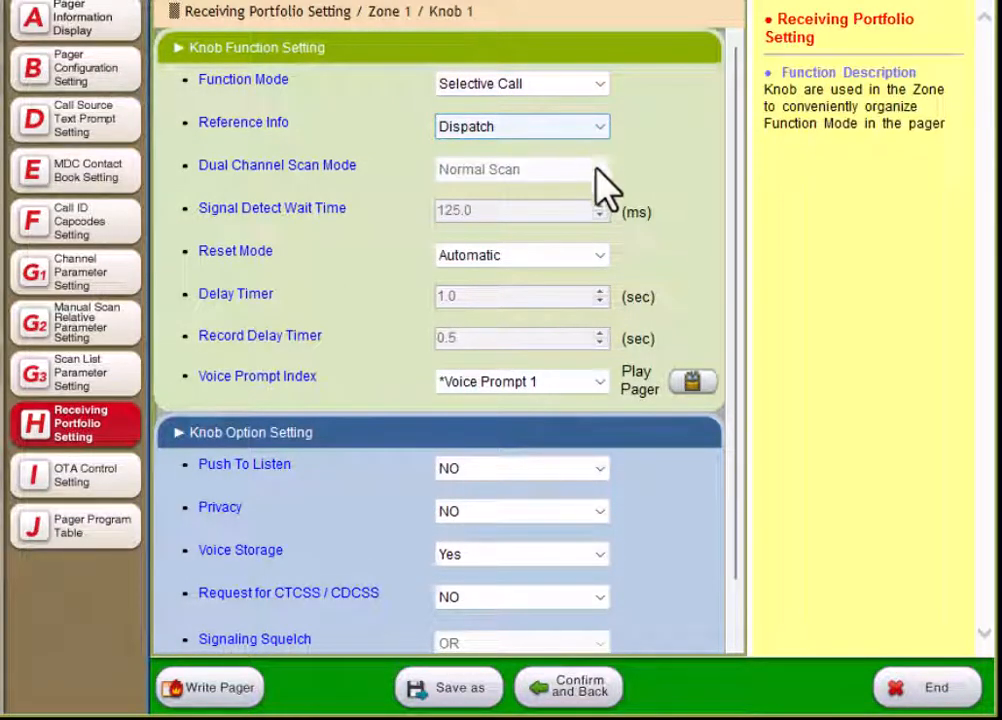
Step: Read the Reset Mode description, then set Knob 1's Reset Mode to Delay N Auto with a Delay Timer of 15 sec
left_click(262, 257)
scroll(860, 200, "down", 5)
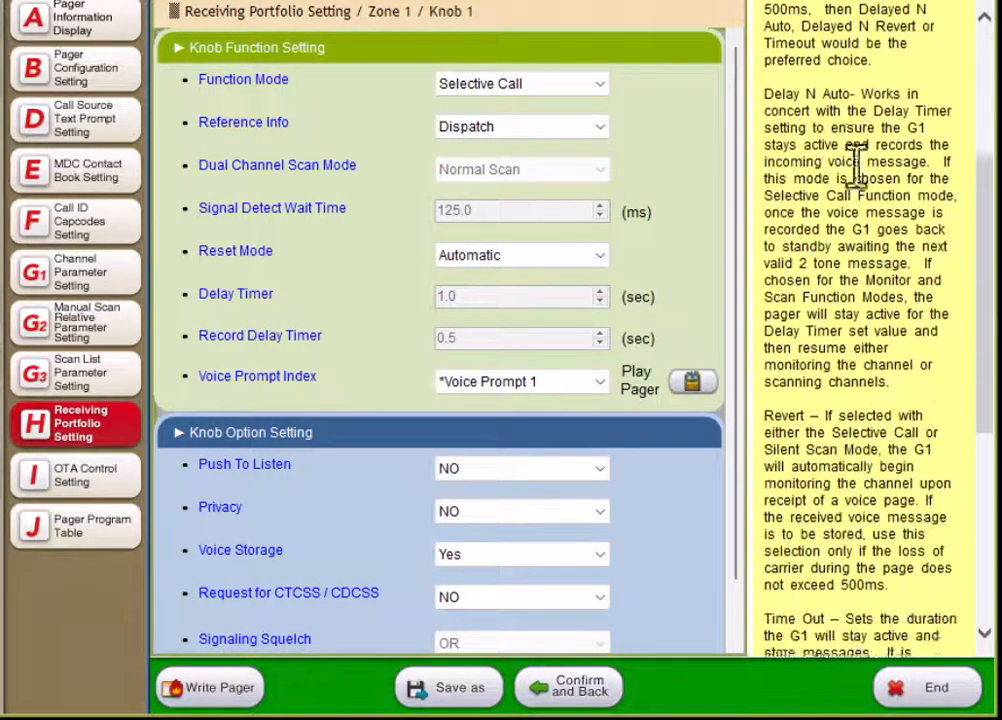
left_click(588, 257)
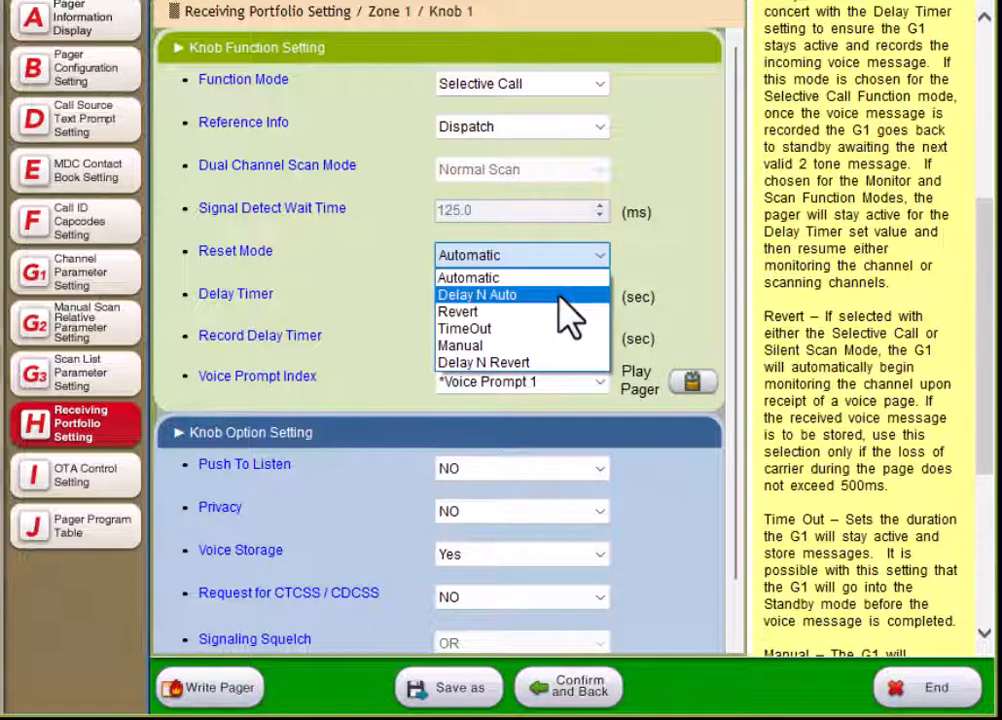
left_click(570, 295)
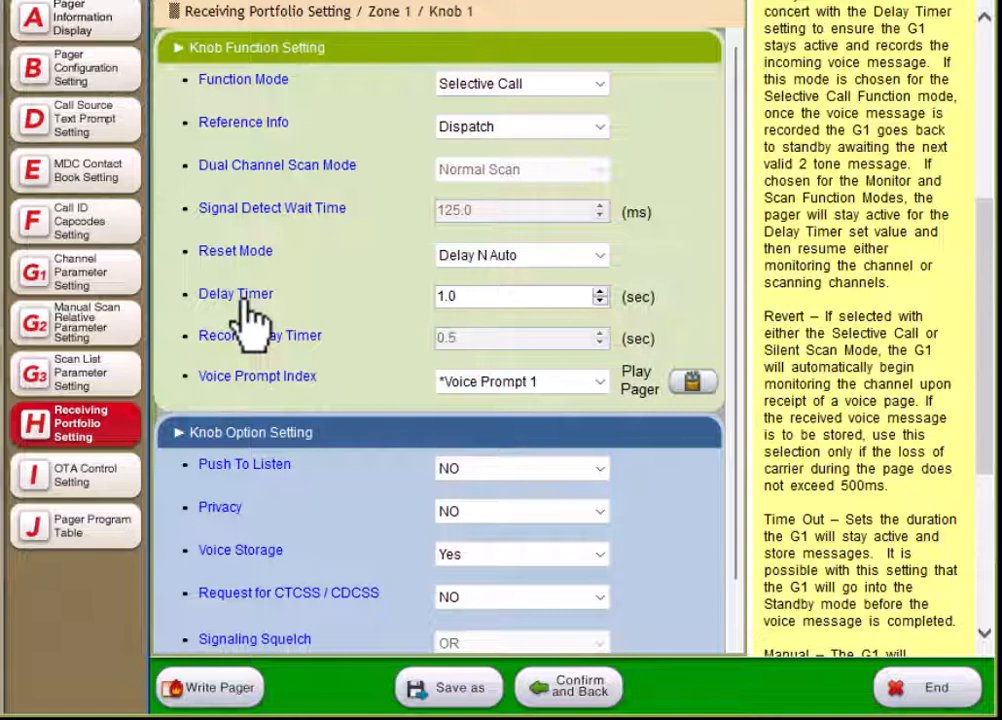
left_click(586, 255)
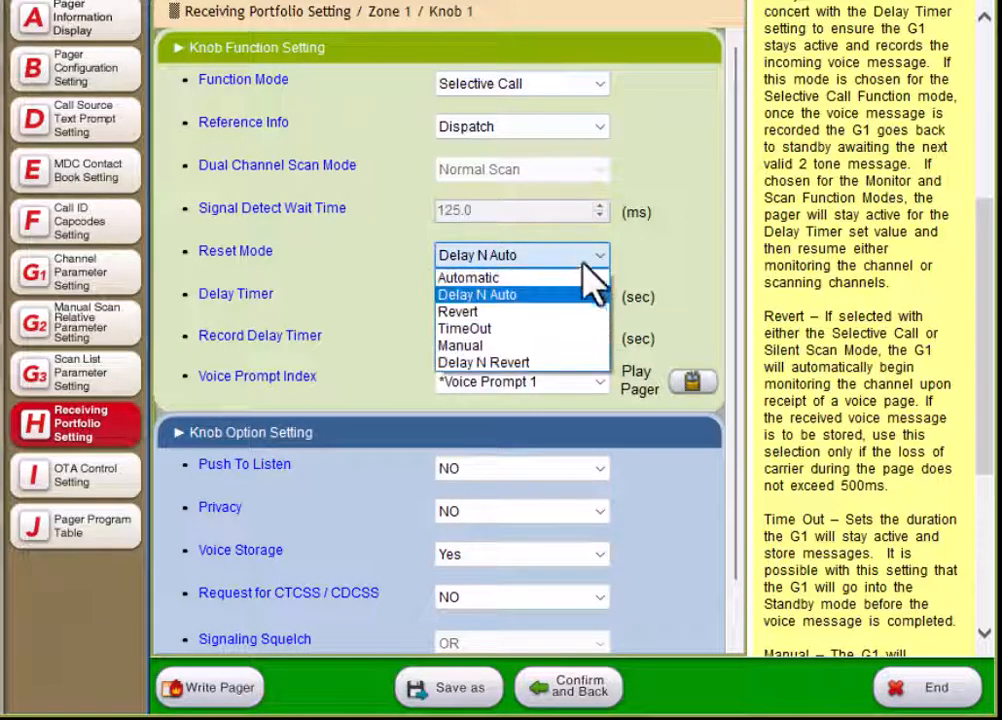
left_click(545, 294)
double_click(480, 297)
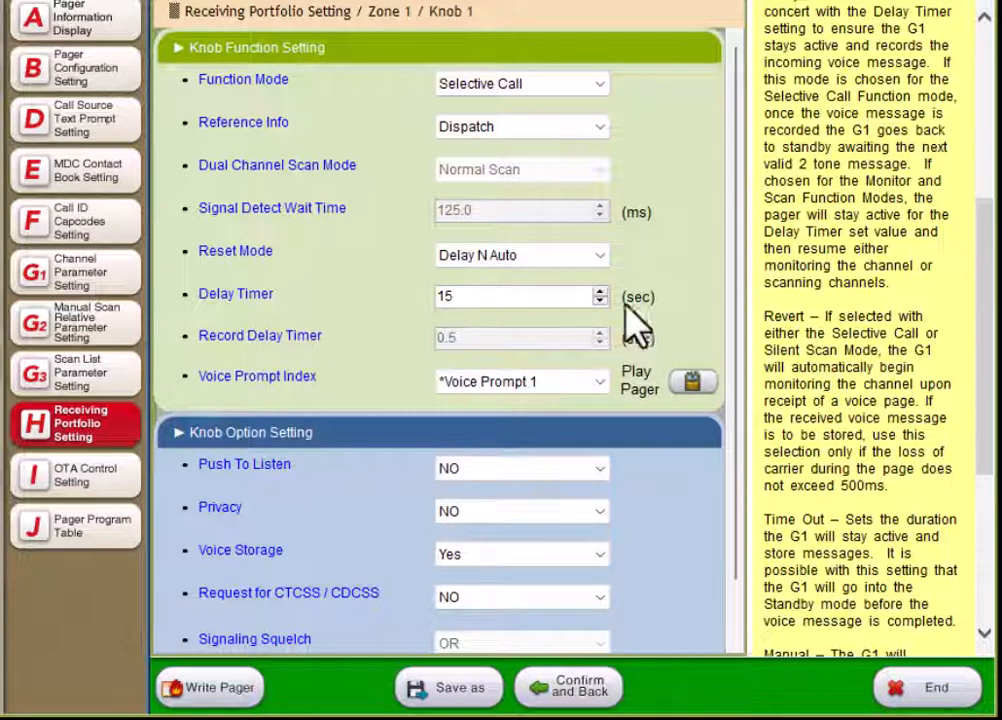
left_click(716, 287)
Step: Check Knob 1's Privacy description and set its Request for CTCSS / CDCSS to Yes
scroll(385, 510, "down", 1)
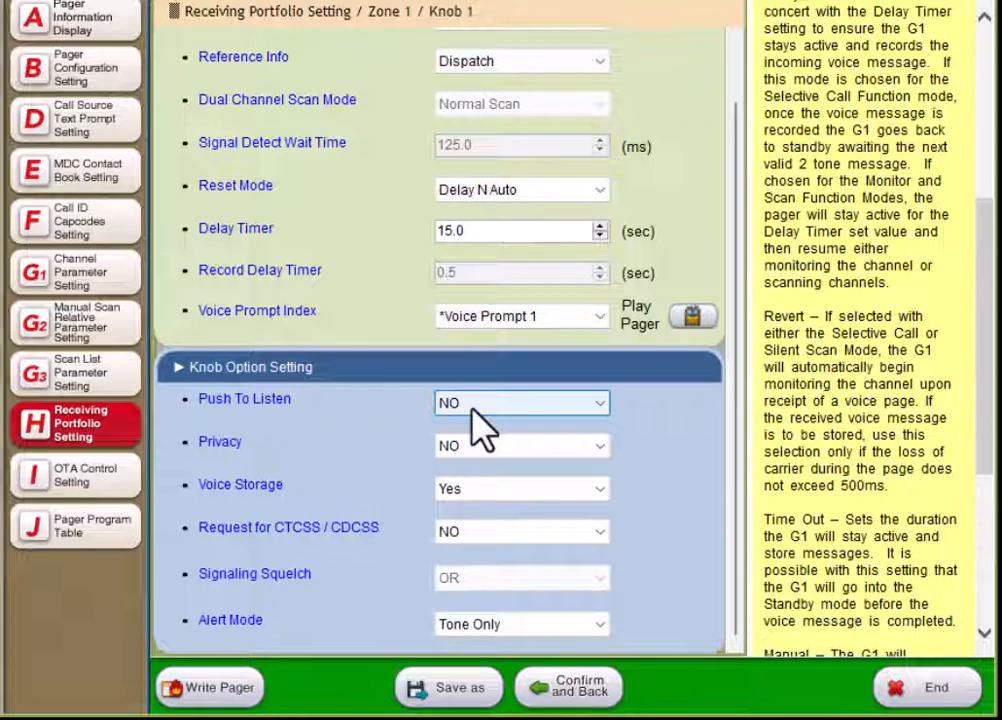
left_click(222, 444)
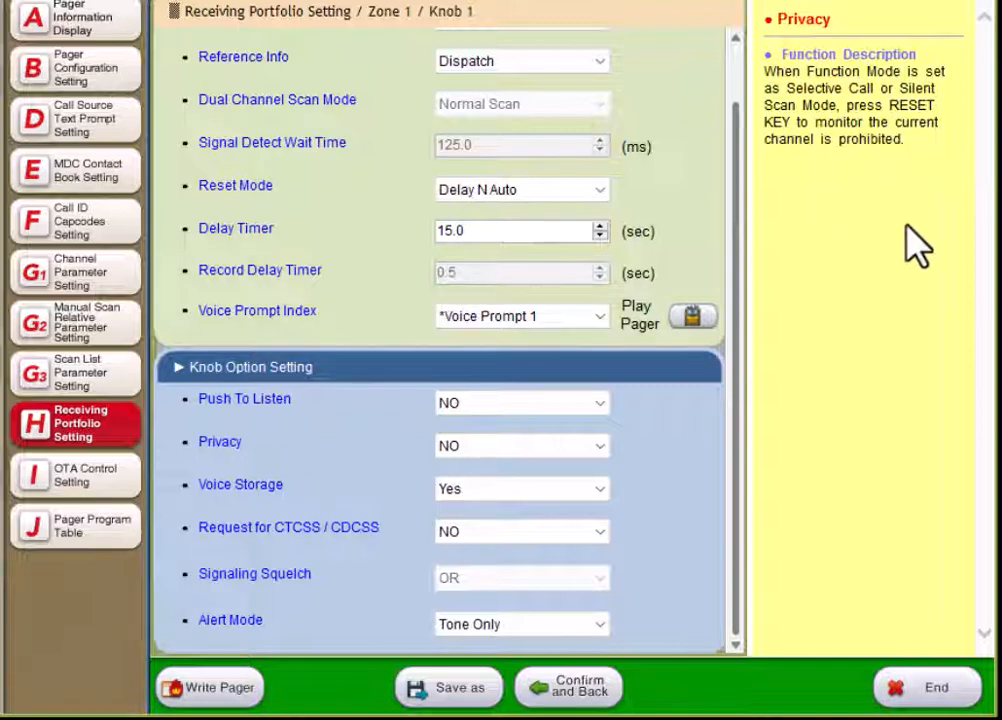
left_click(378, 526)
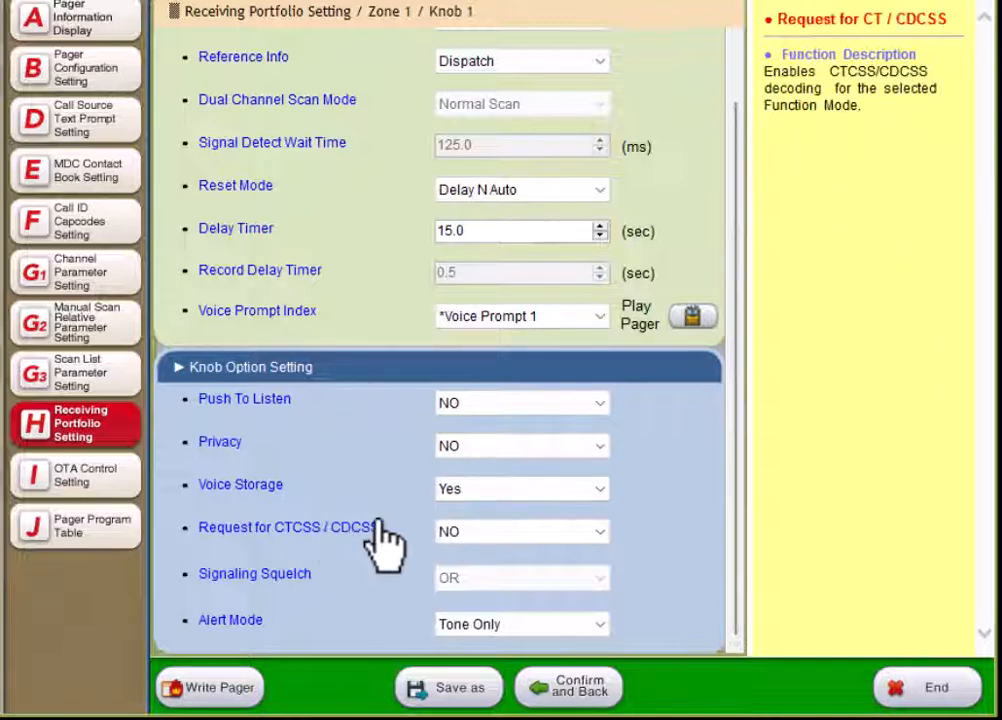
left_click(528, 535)
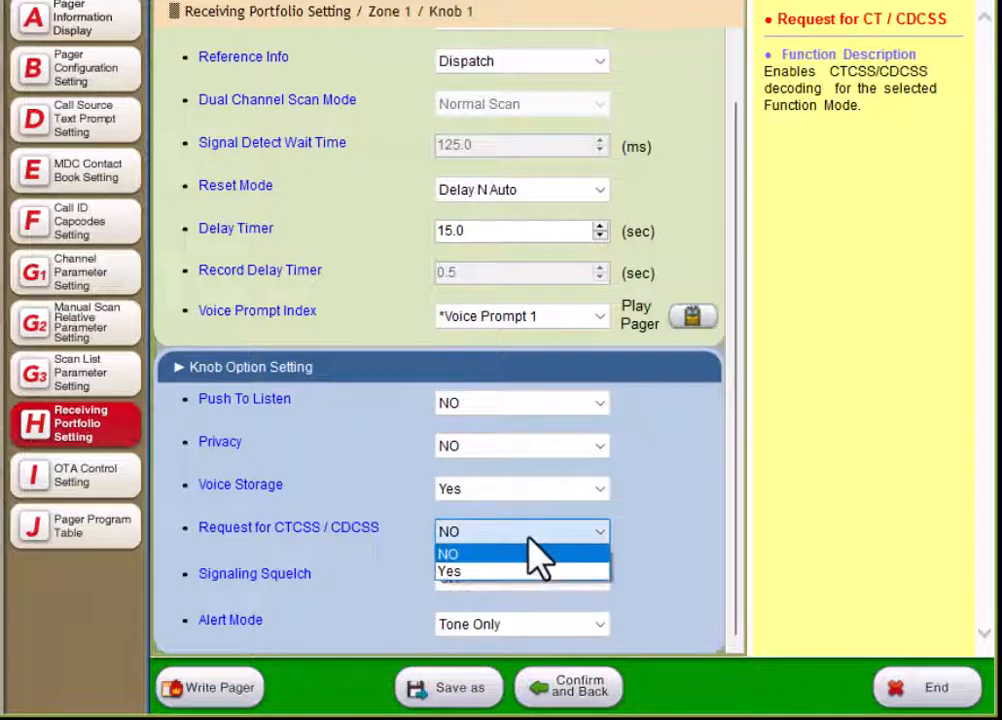
scroll(649, 161, "up", 2)
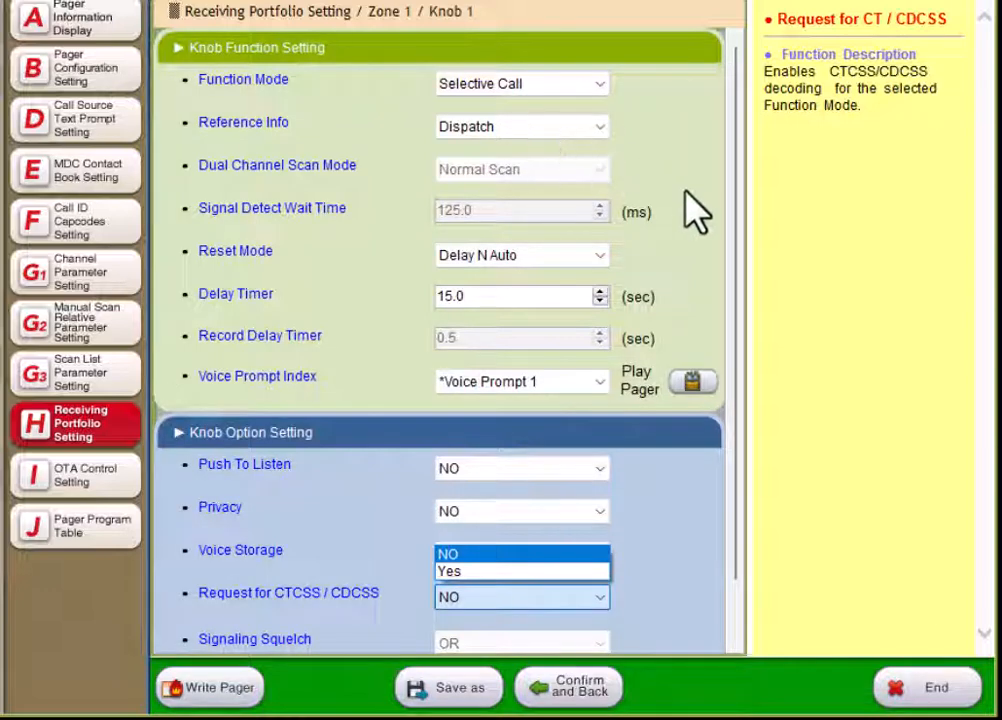
left_click(686, 530)
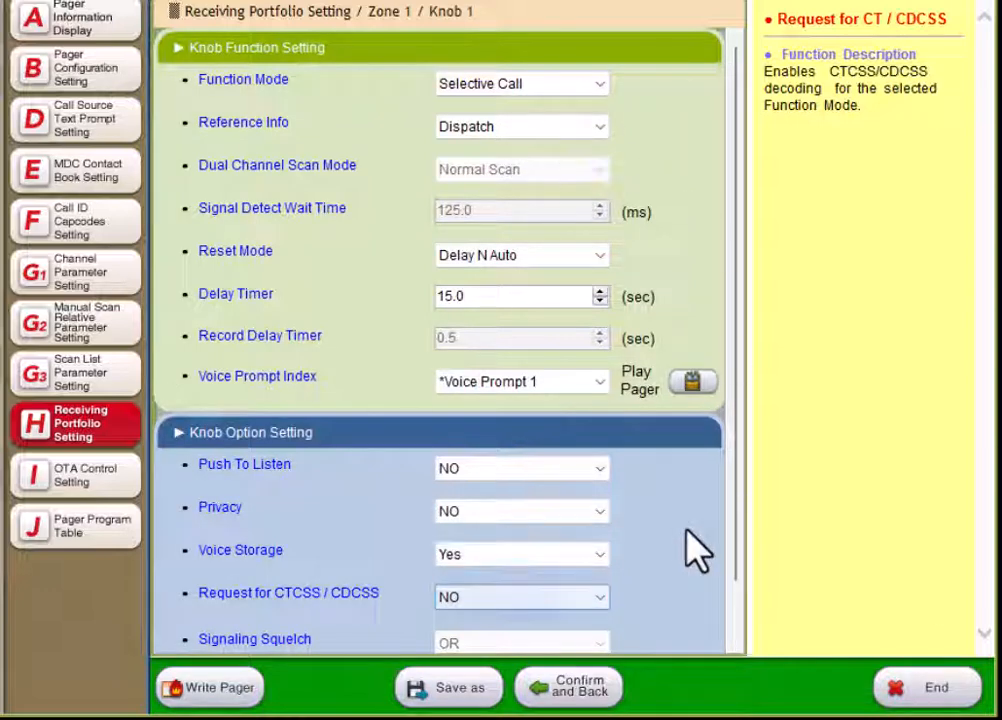
left_click(593, 596)
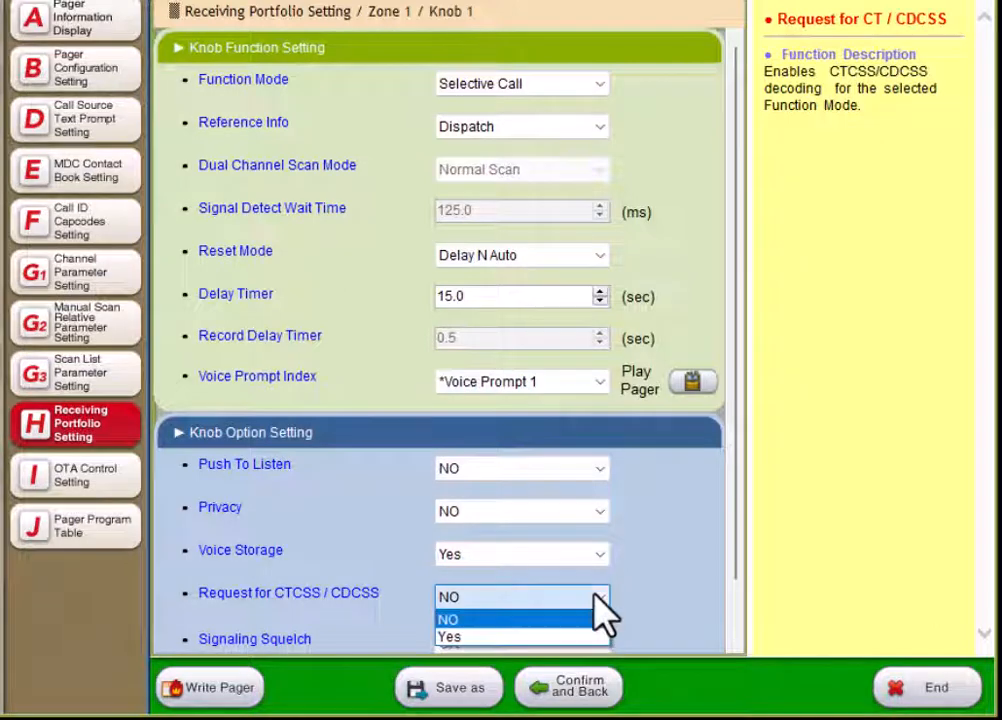
left_click(546, 634)
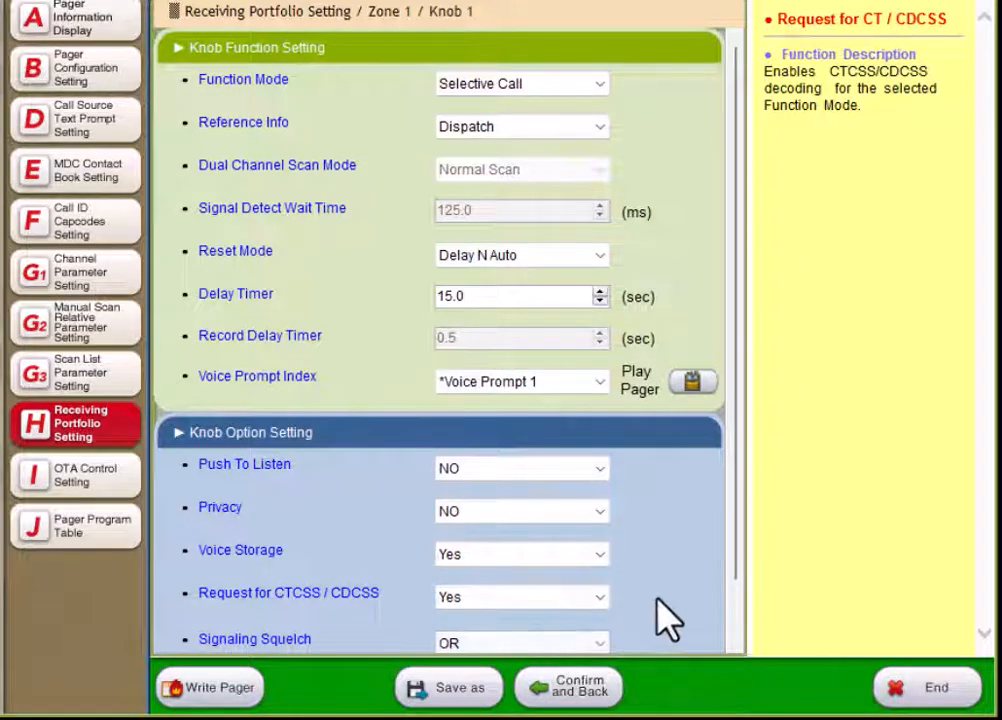
Step: Review Knob 1's Signaling Squelch and Alert Mode options, and confirm the knob's settings
scroll(675, 620, "down", 1)
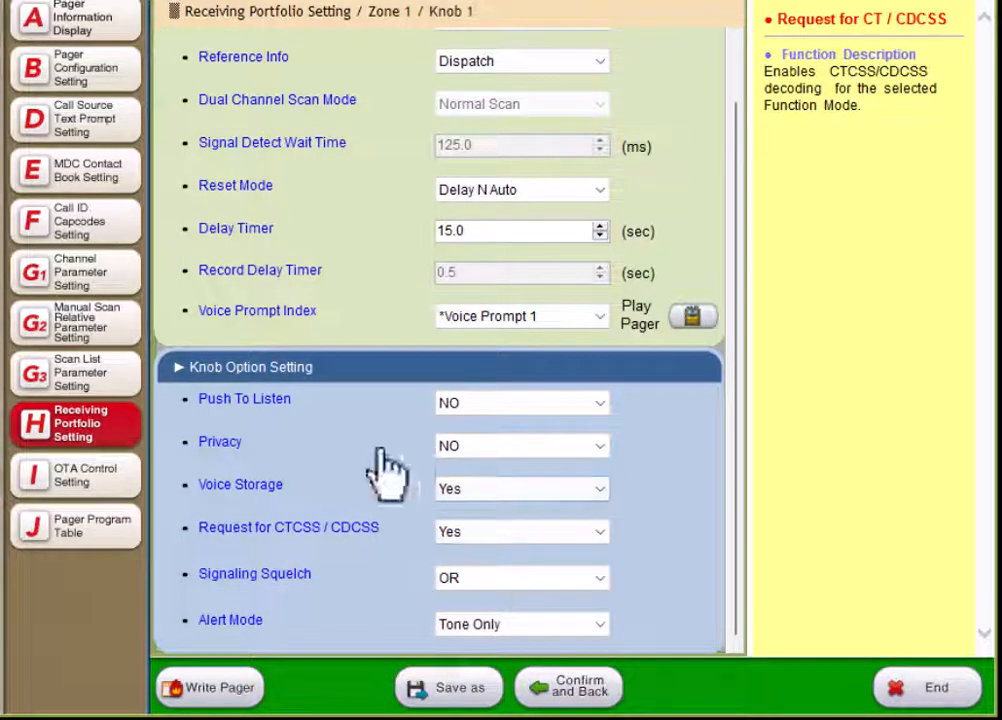
left_click(273, 574)
left_click(590, 578)
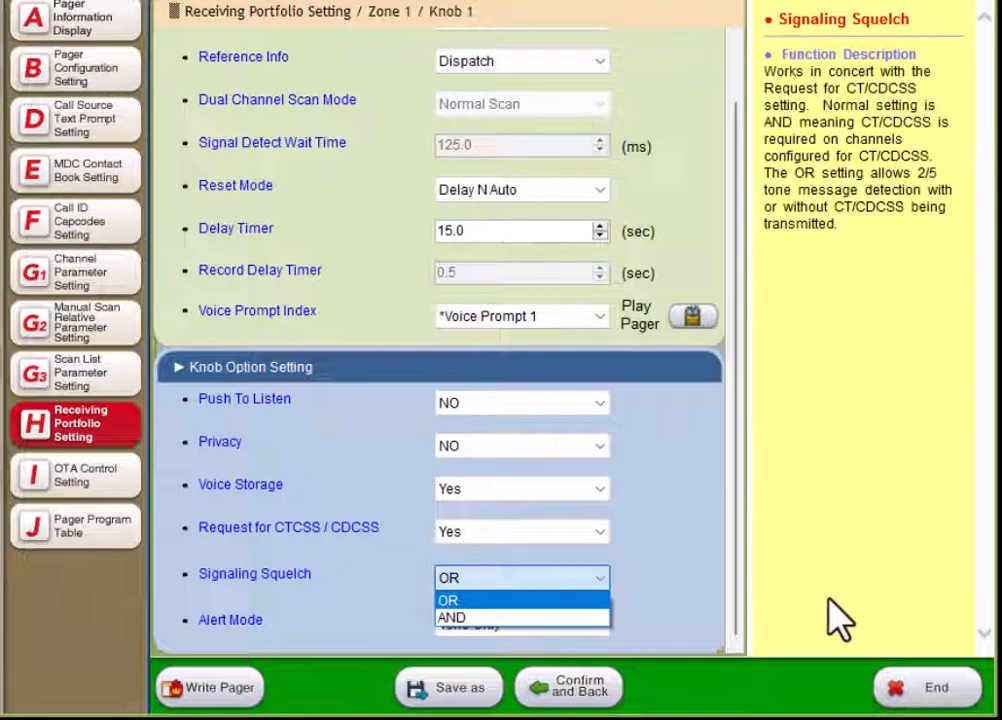
left_click(745, 588)
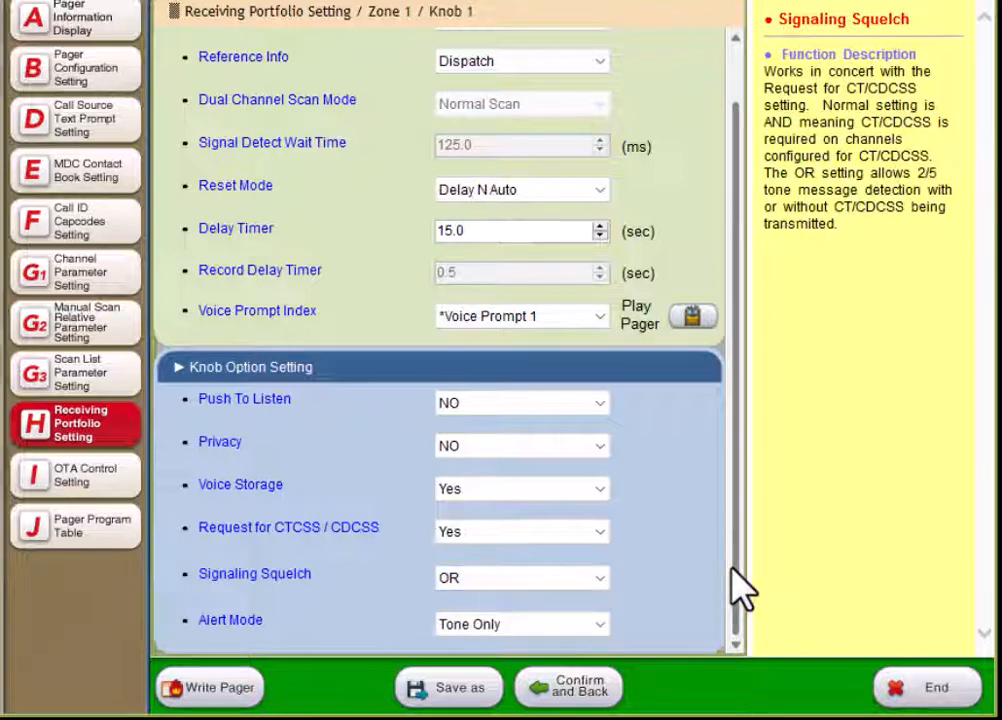
left_click(600, 626)
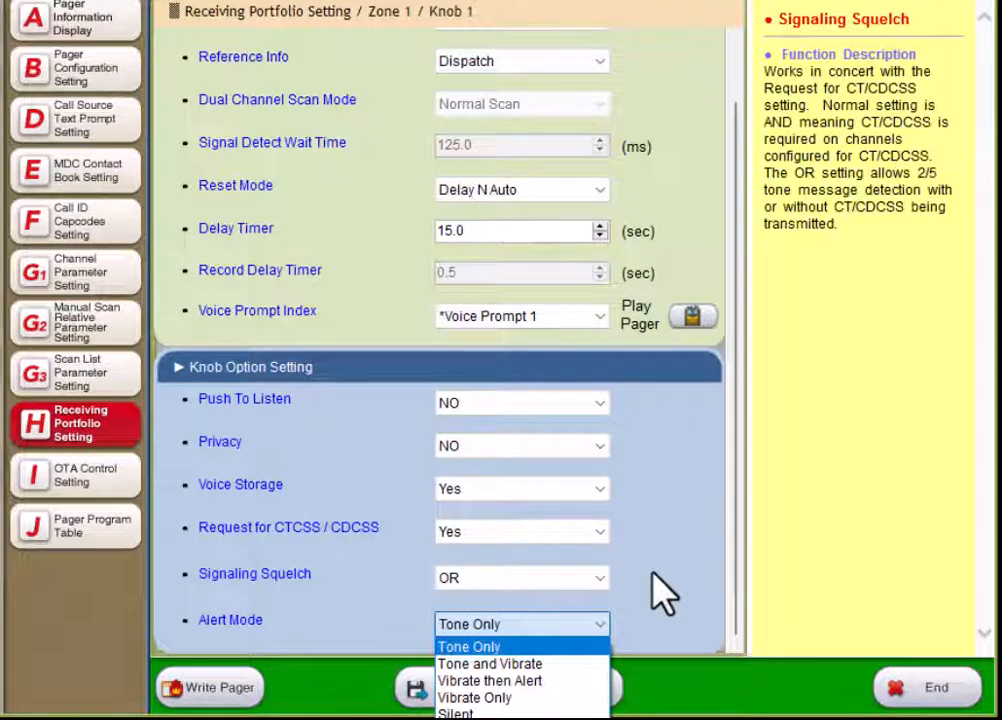
left_click(660, 595)
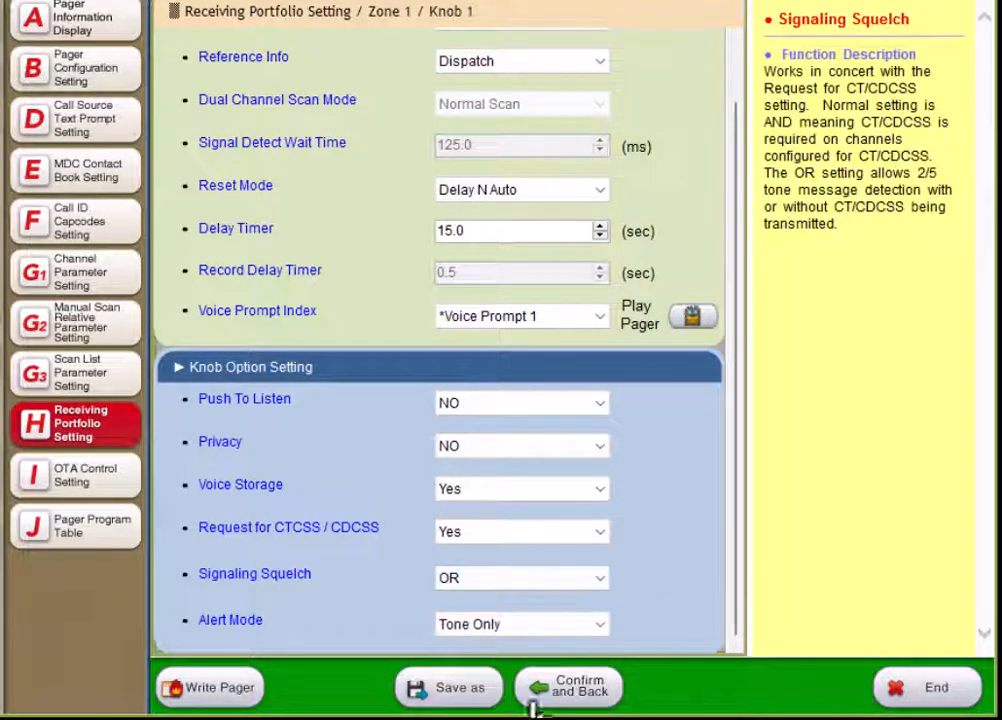
left_click(575, 697)
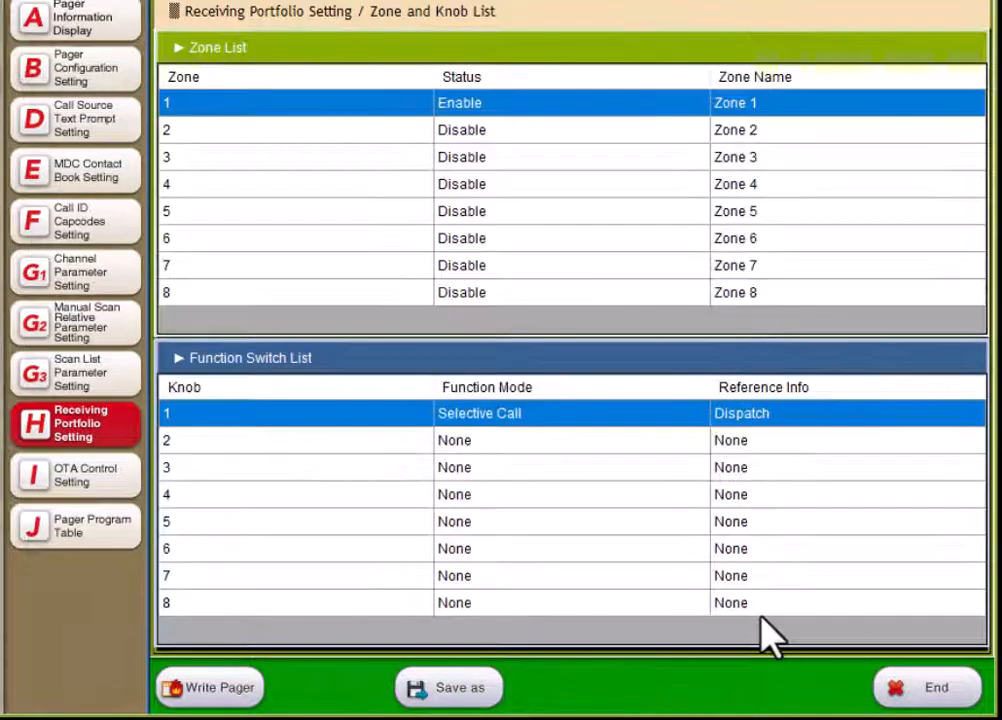
Step: Set Knob 2 of Zone 1 to Monitor Mode with Dispatch as its Reference Info, and check its Reset Mode options
double_click(392, 458)
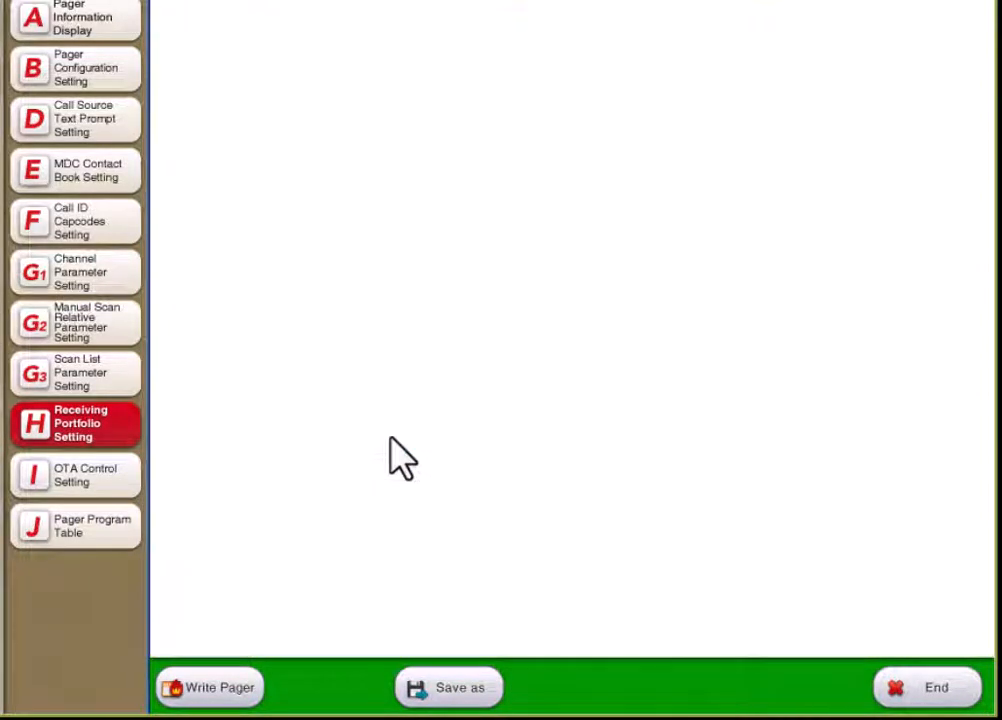
left_click(588, 88)
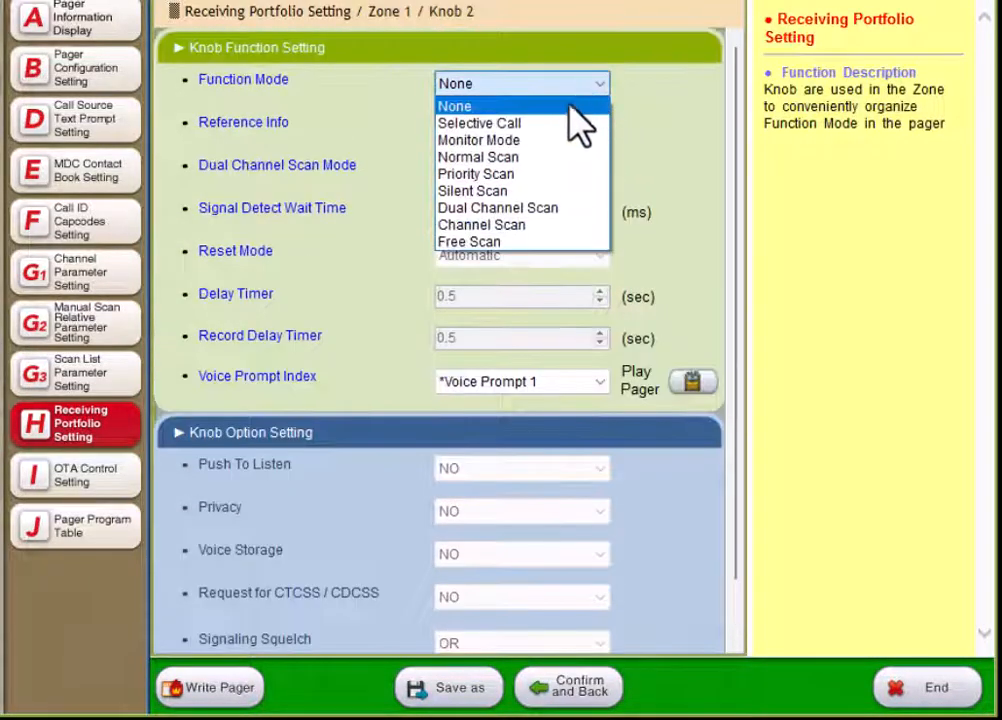
left_click(552, 142)
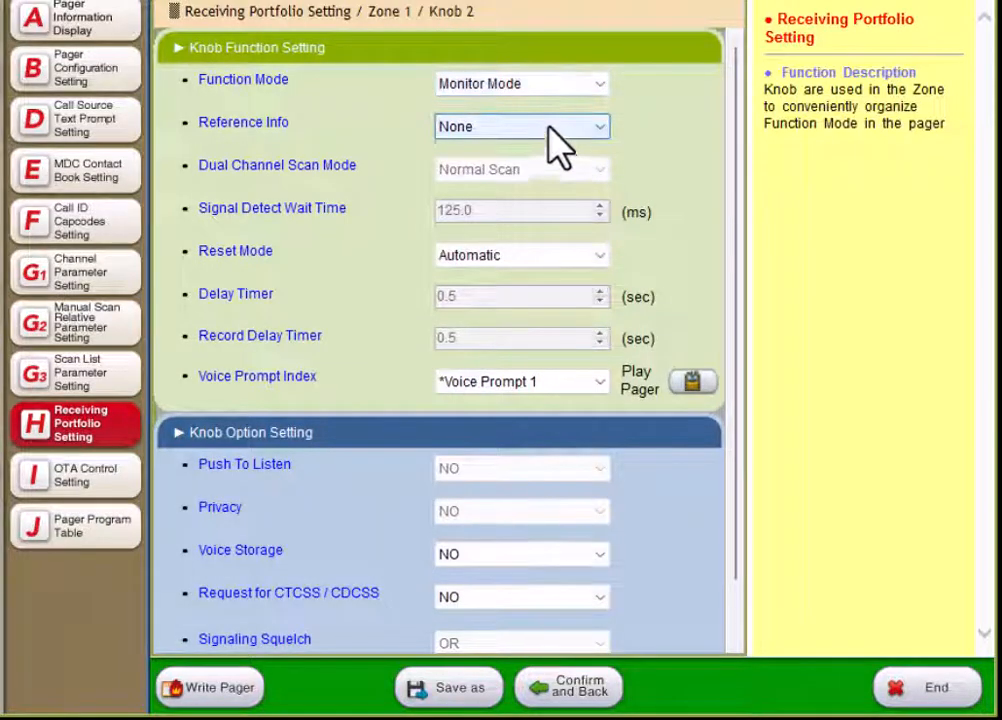
left_click(550, 128)
left_click(548, 151)
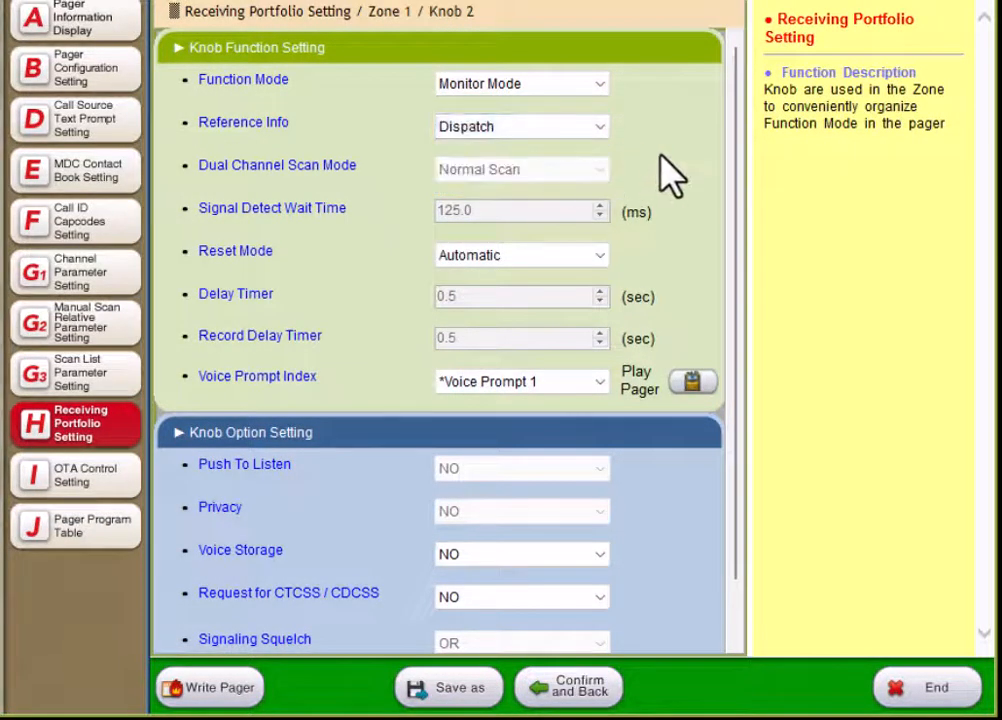
left_click(585, 255)
left_click(583, 258)
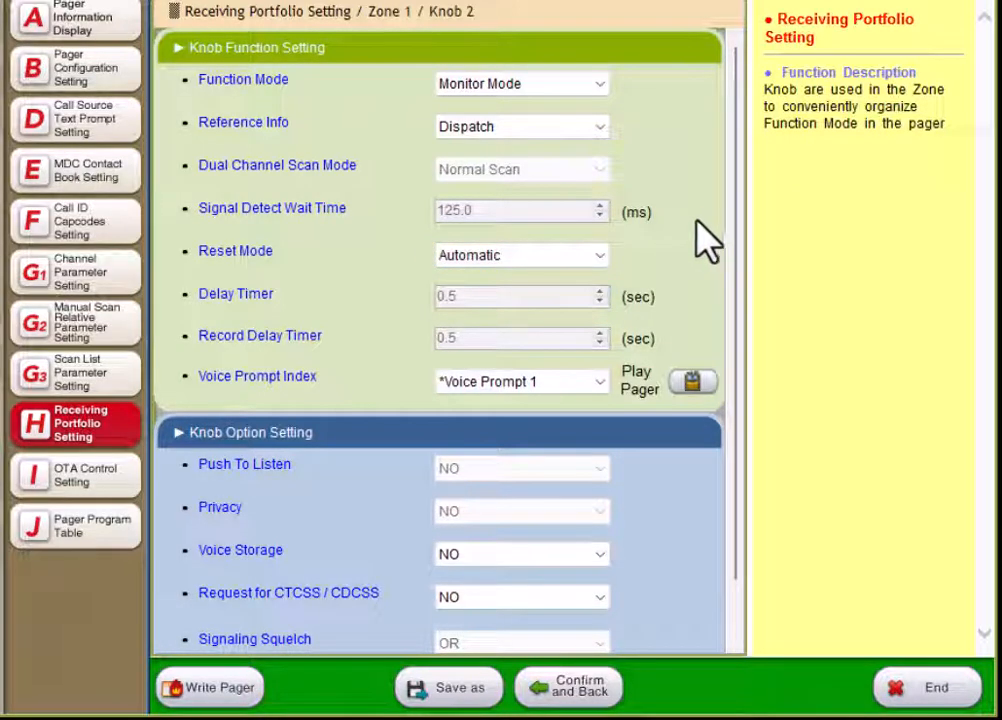
Step: Set Knob 2's Request for CTCSS / CDCSS to Yes and confirm the knob
scroll(680, 255, "down", 1)
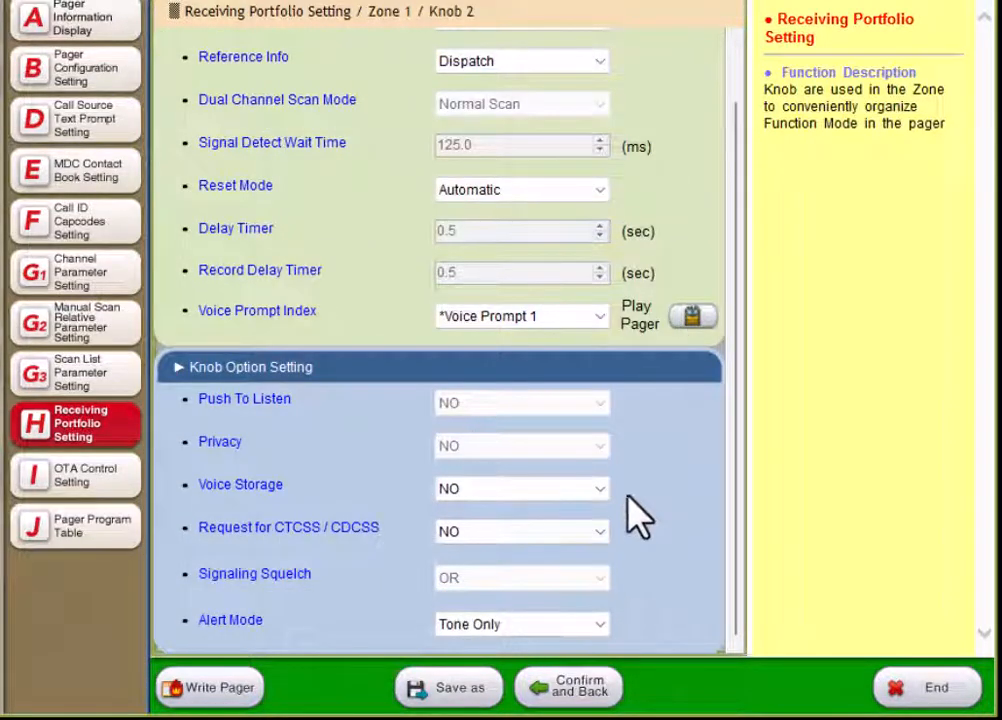
left_click(492, 536)
left_click(520, 571)
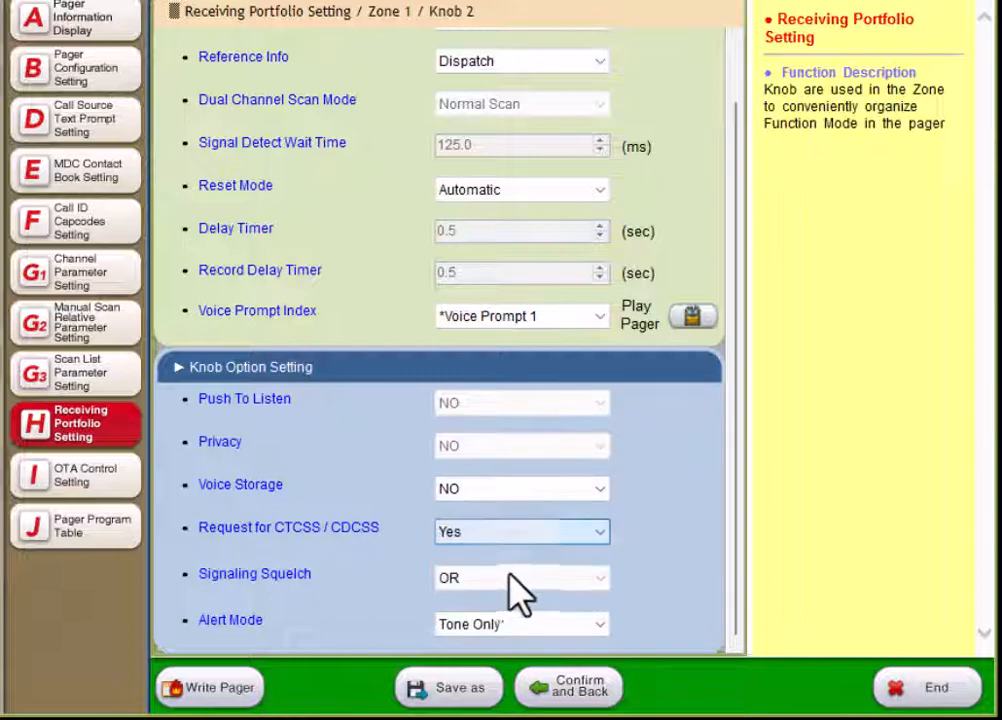
left_click(584, 694)
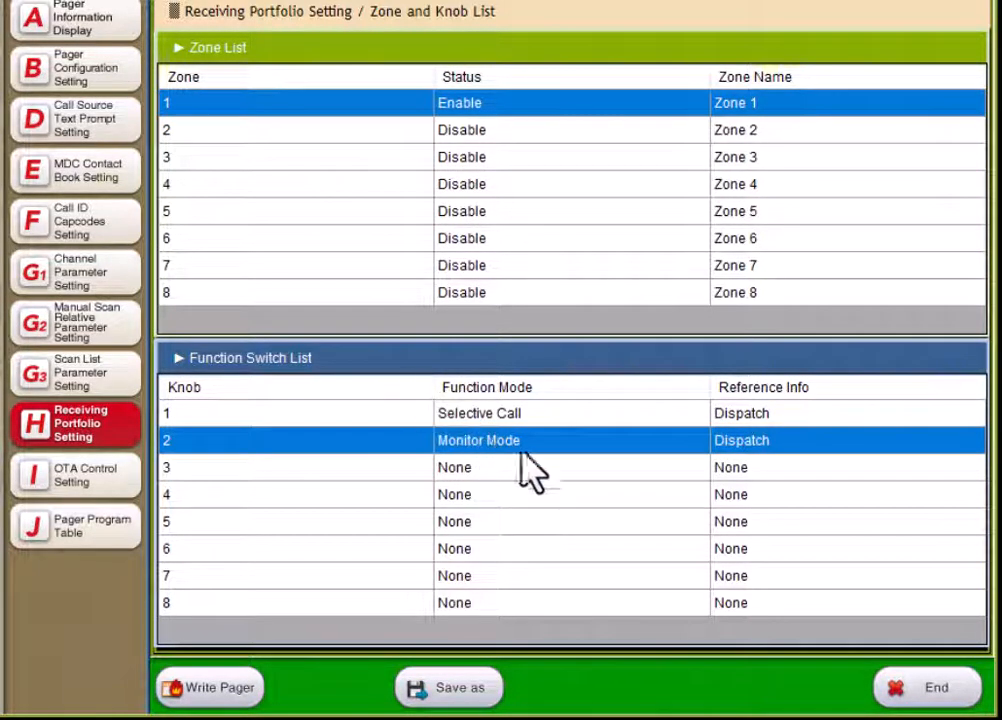
Step: Set Knob 3 of Zone 1 to Monitor Mode with Fireground as its Reference Info
double_click(403, 470)
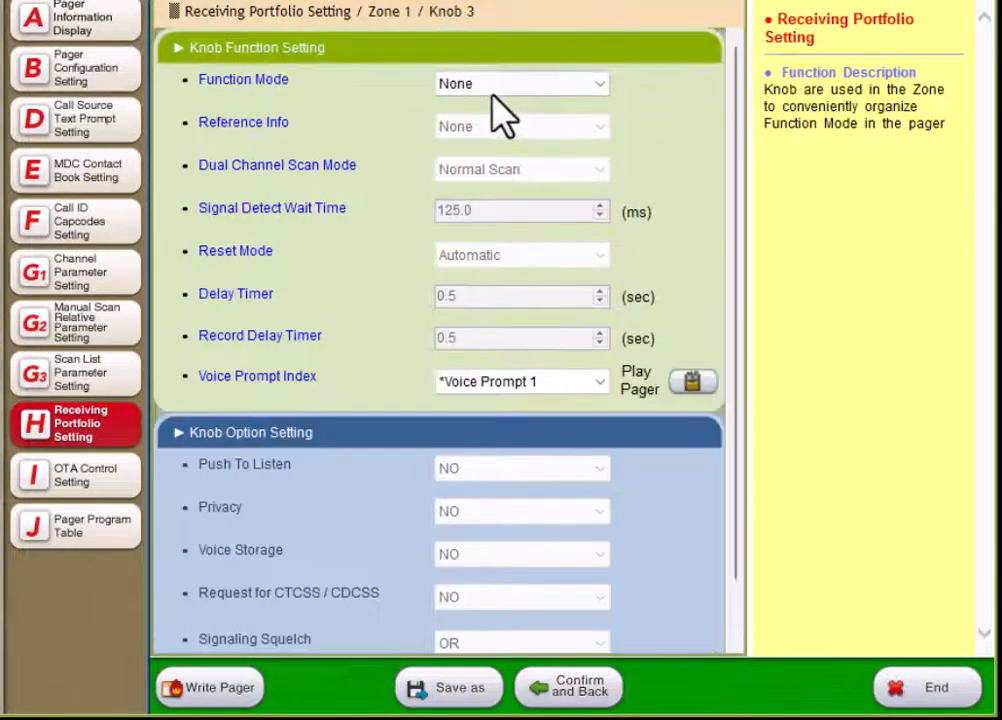
left_click(500, 86)
left_click(503, 139)
left_click(568, 129)
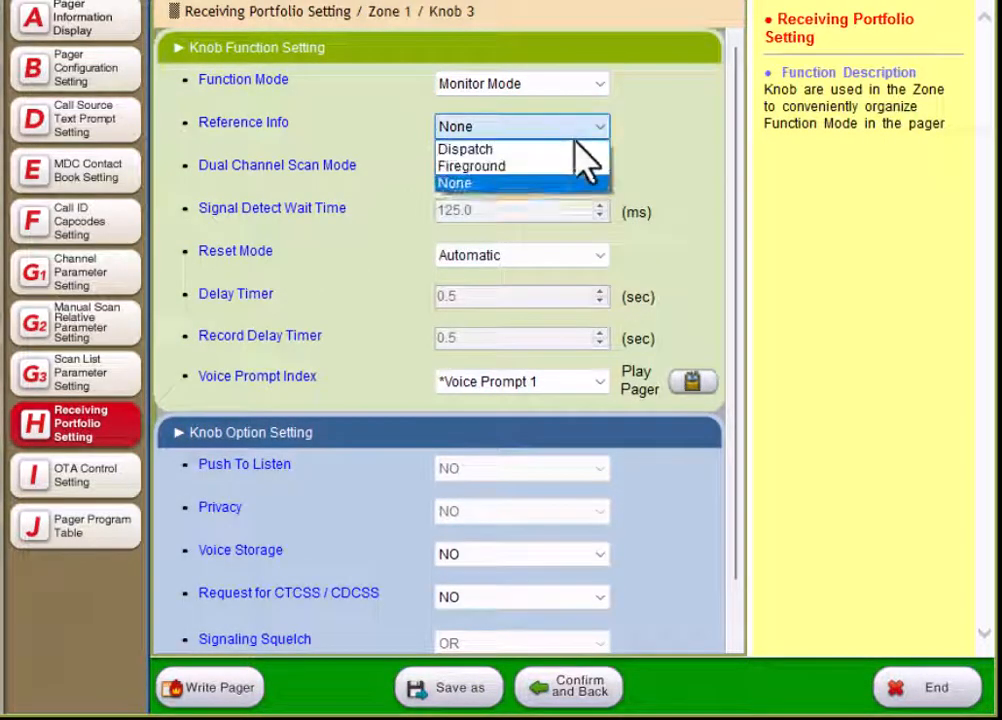
left_click(562, 164)
Step: Set Knob 3's Request for CTCSS / CDCSS to Yes and confirm the knob
scroll(655, 390, "down", 1)
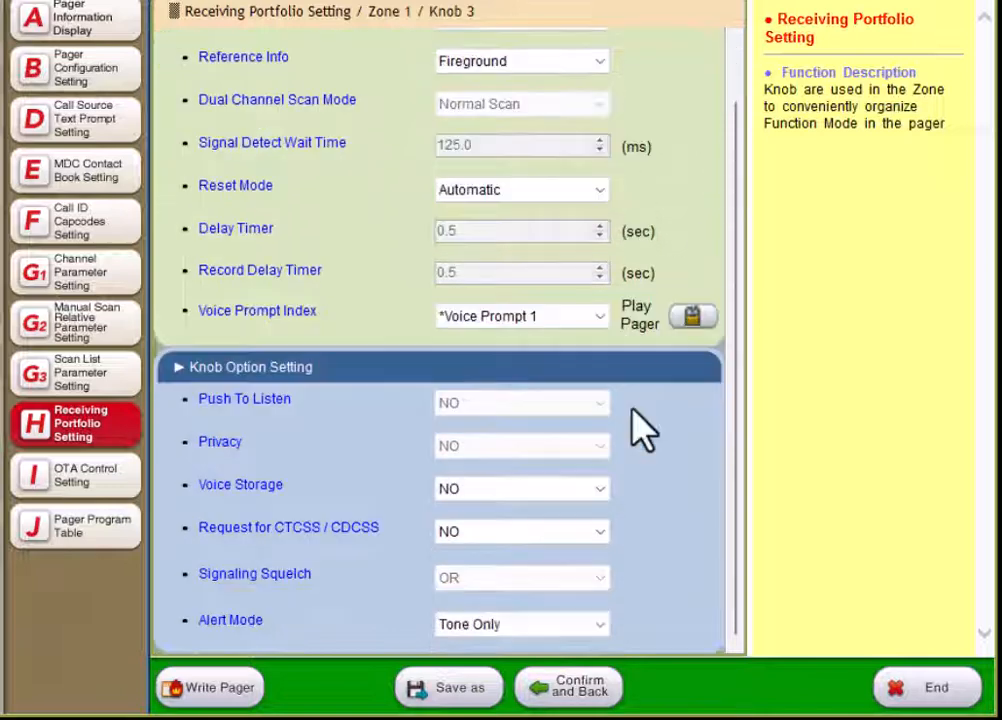
left_click(560, 531)
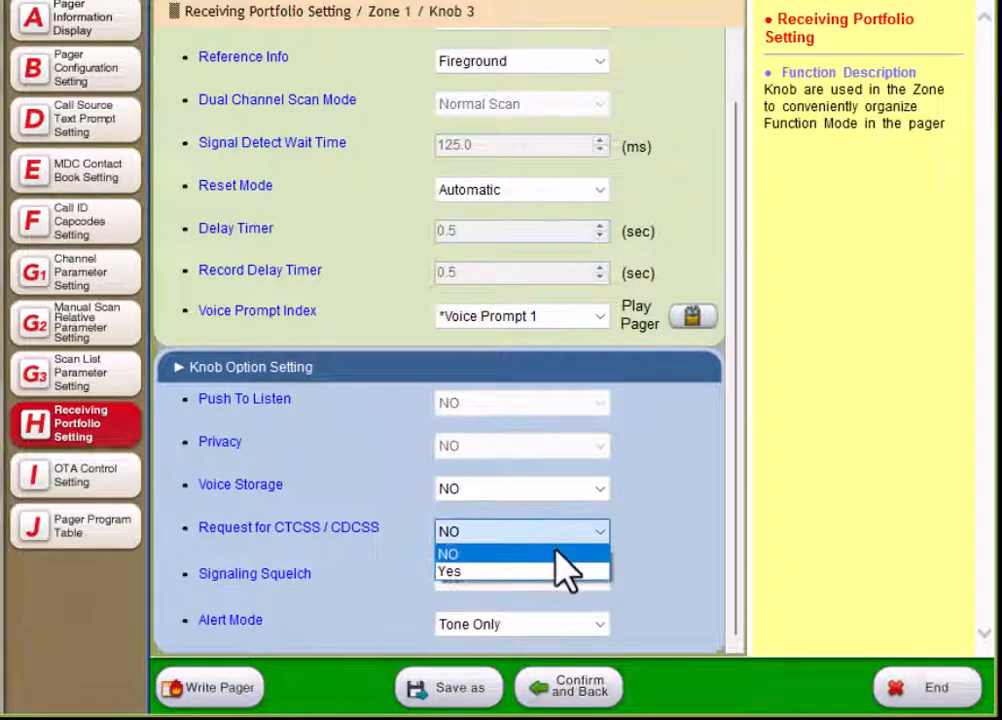
left_click(563, 572)
left_click(580, 690)
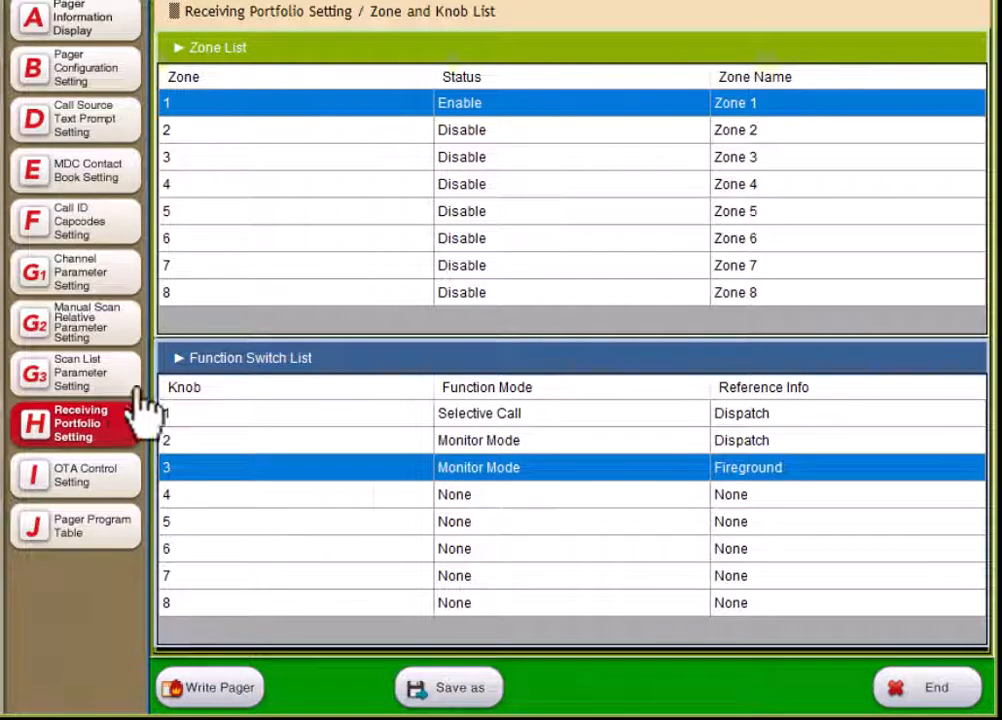
Step: Set Knob 4 of Zone 1 to Normal Scan with the Scan list as its Reference Info
double_click(410, 496)
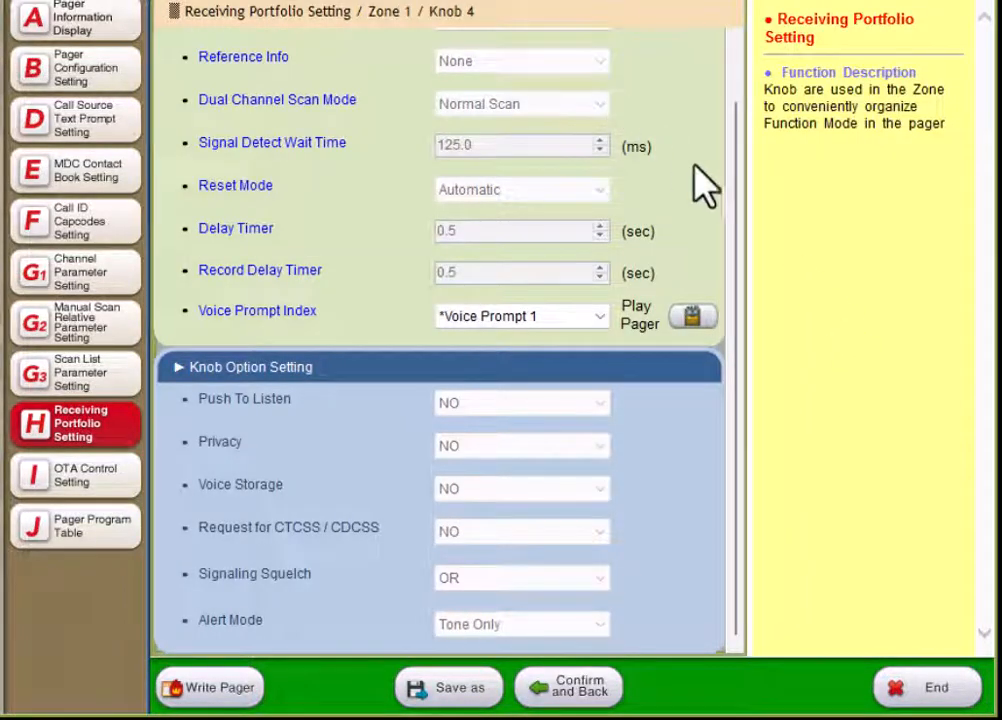
scroll(650, 150, "up", 2)
left_click(588, 88)
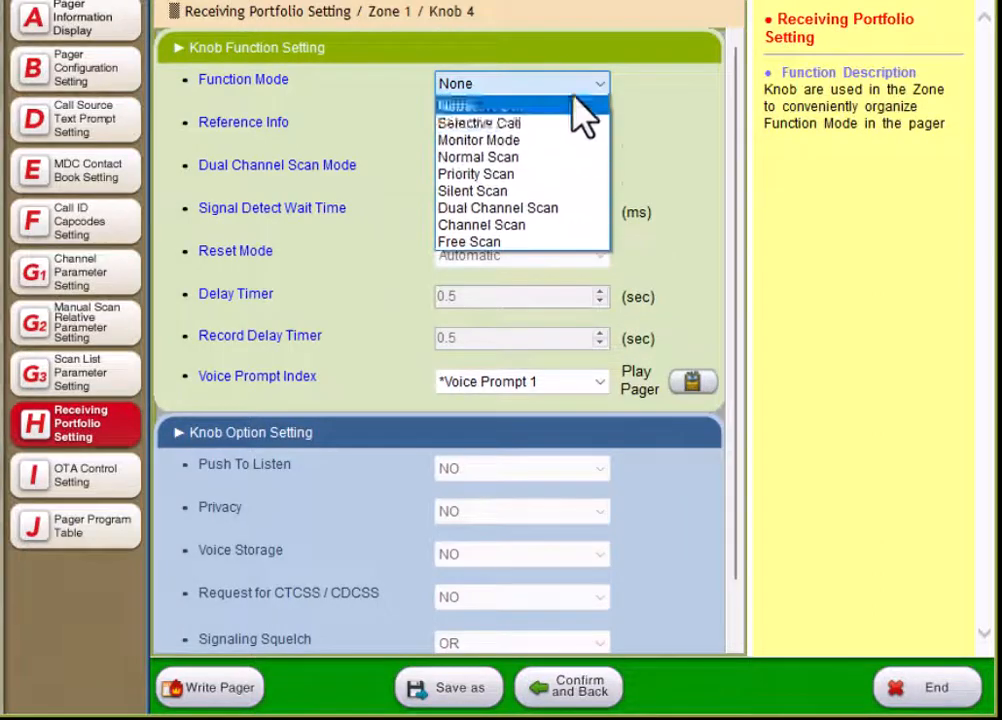
left_click(512, 158)
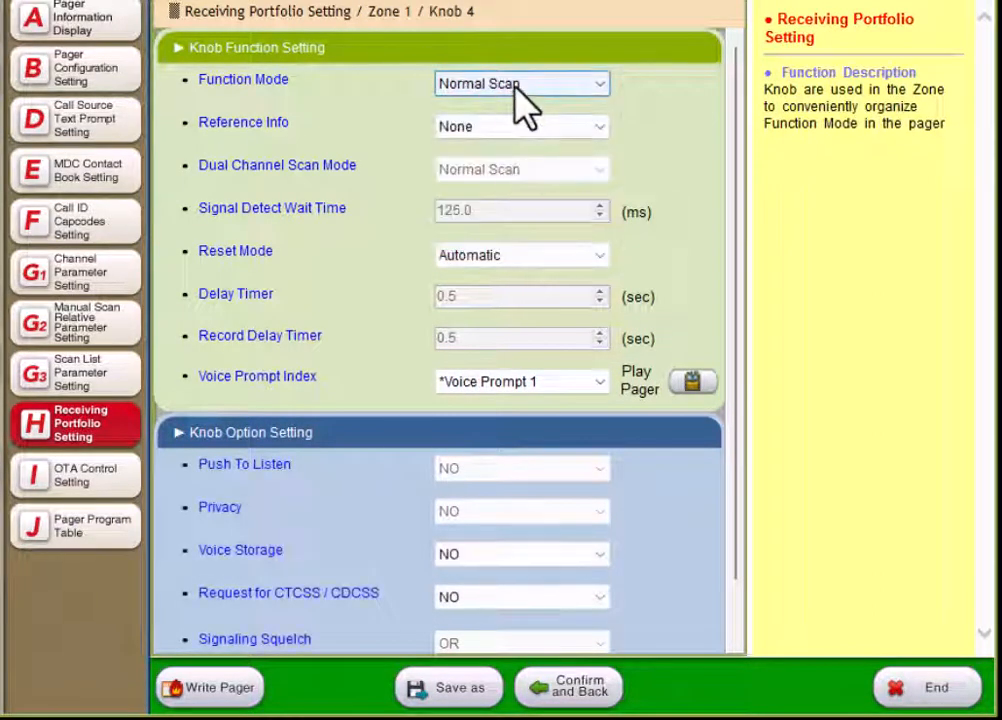
left_click(558, 128)
left_click(557, 149)
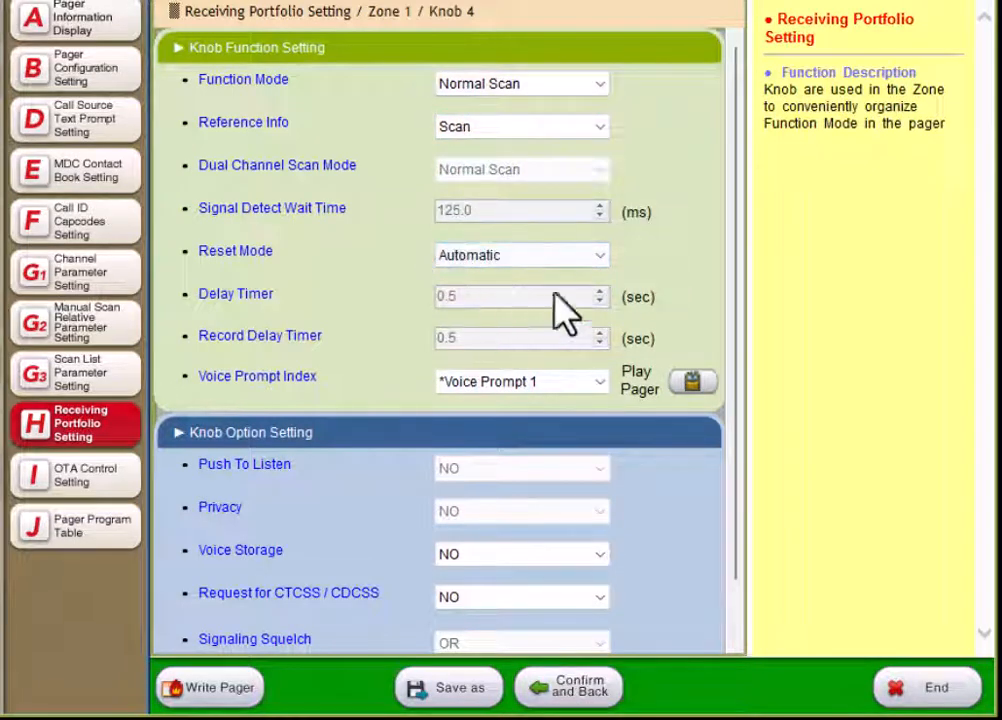
Step: Set Knob 4's Request for CTCSS / CDCSS to Yes and confirm the knob
scroll(680, 243, "down", 1)
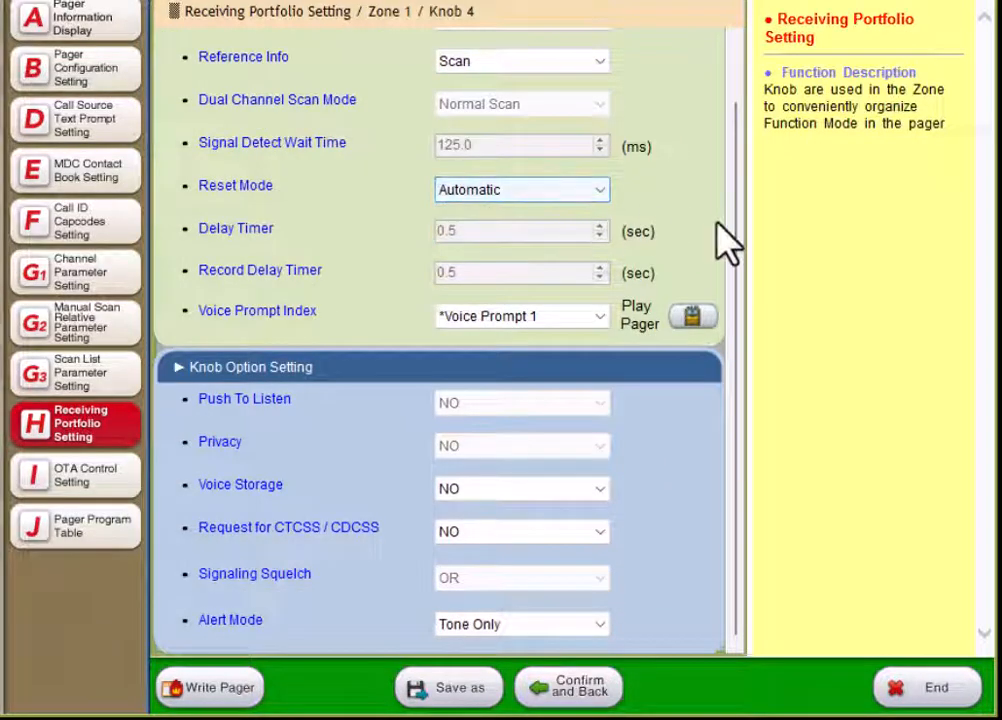
left_click(536, 530)
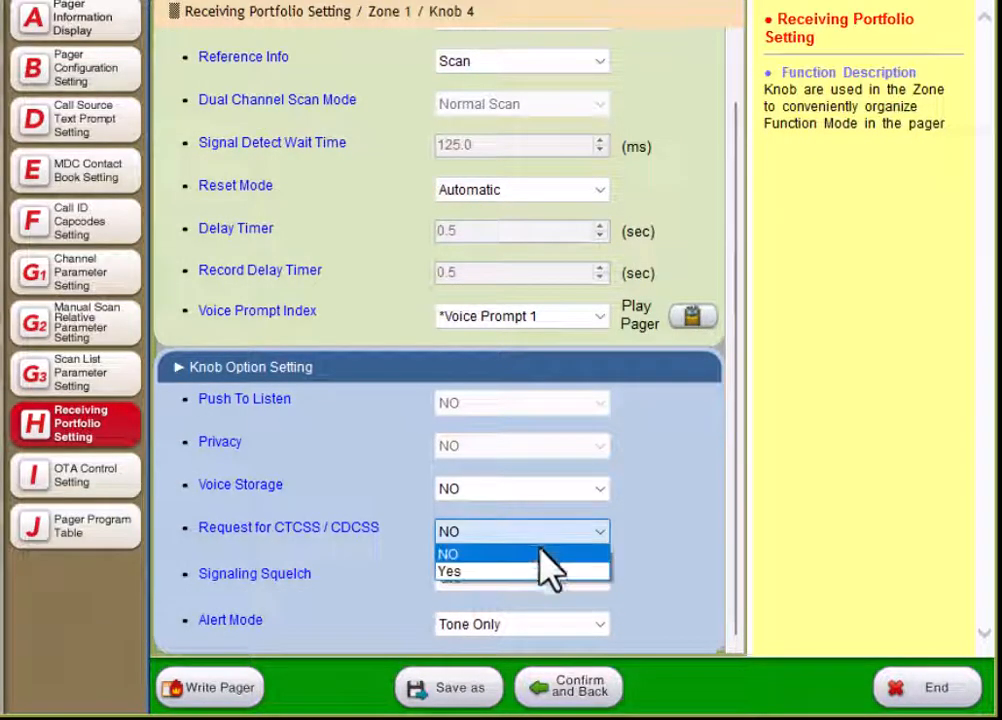
left_click(545, 572)
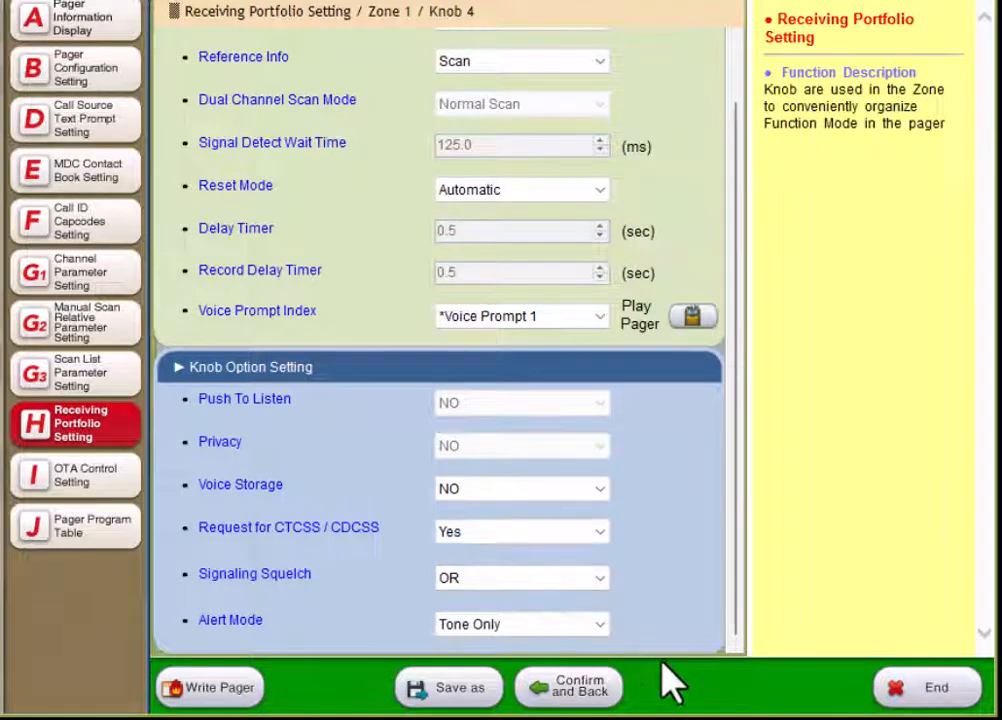
left_click(597, 700)
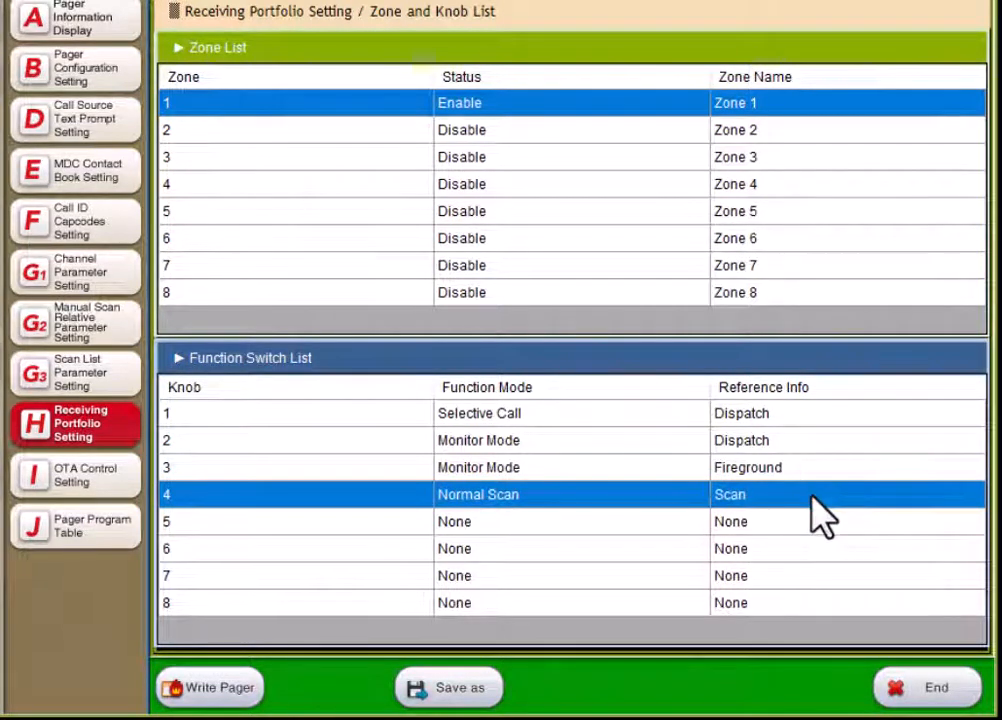
Step: Set Knob 5 of Zone 1 to Priority Scan with the Scan list as its Reference Info
left_click(545, 524)
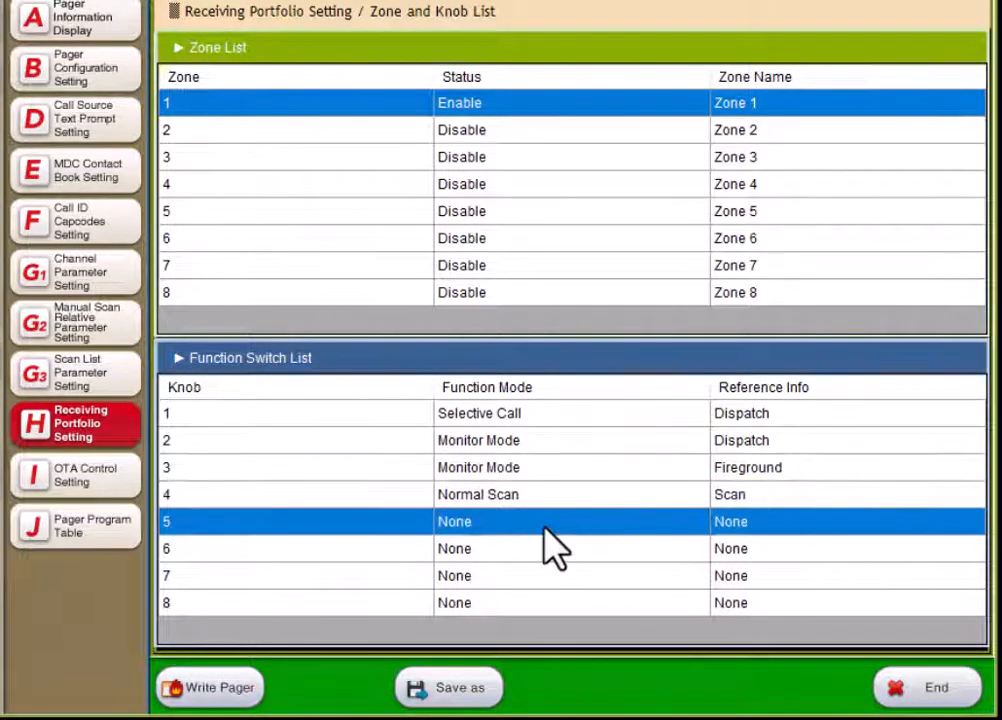
double_click(545, 521)
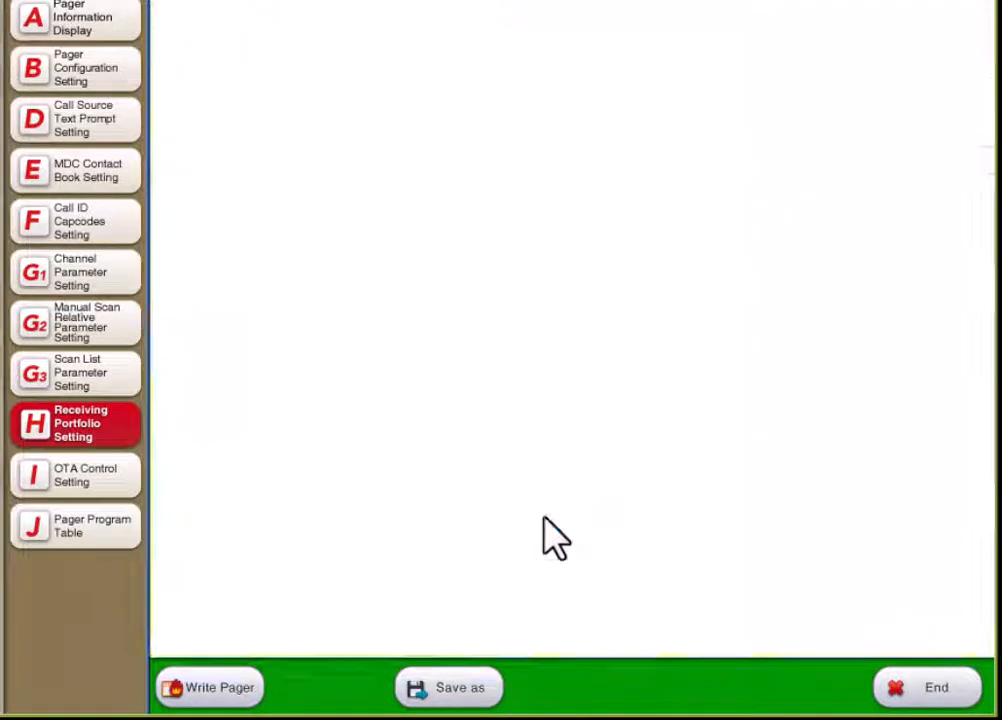
scroll(530, 172, "up", 2)
left_click(575, 88)
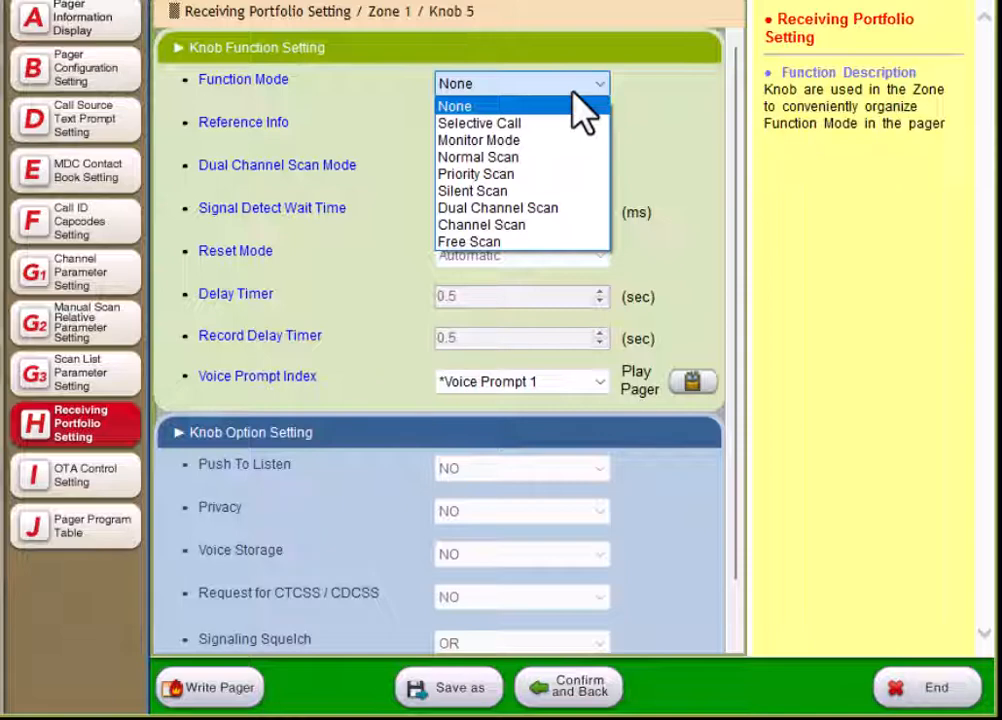
left_click(523, 174)
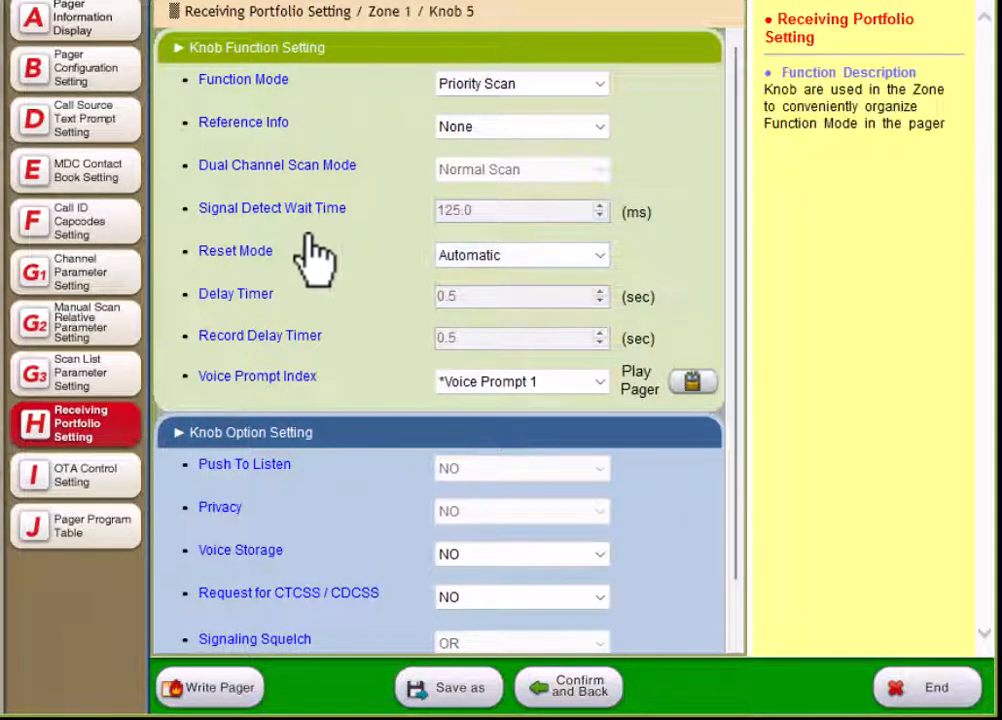
scroll(312, 240, "down", 1)
scroll(312, 240, "up", 1)
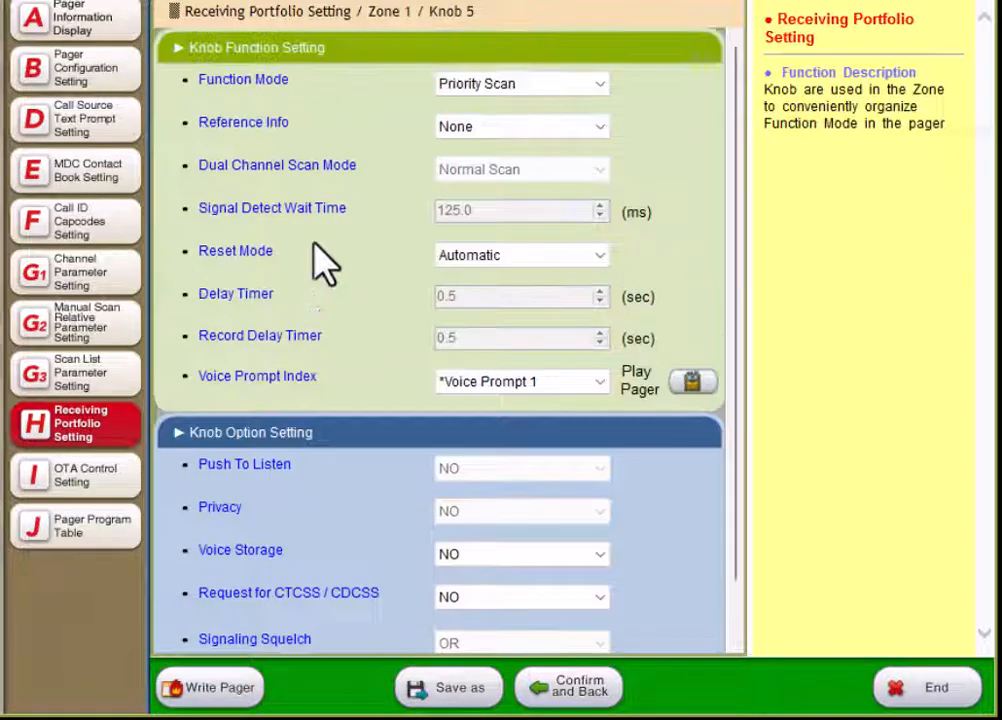
left_click(462, 127)
left_click(488, 151)
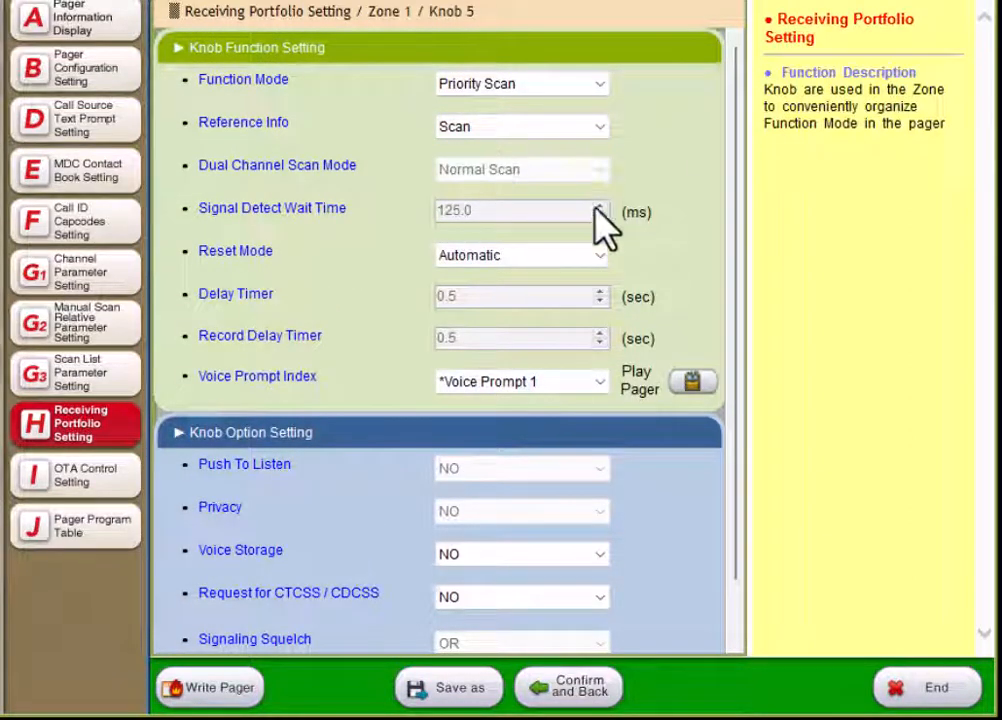
Step: Read the Dual Channel Scan Mode description, and reselect Priority Scan and the Scan list for Knob 5
left_click(305, 167)
left_click(519, 80)
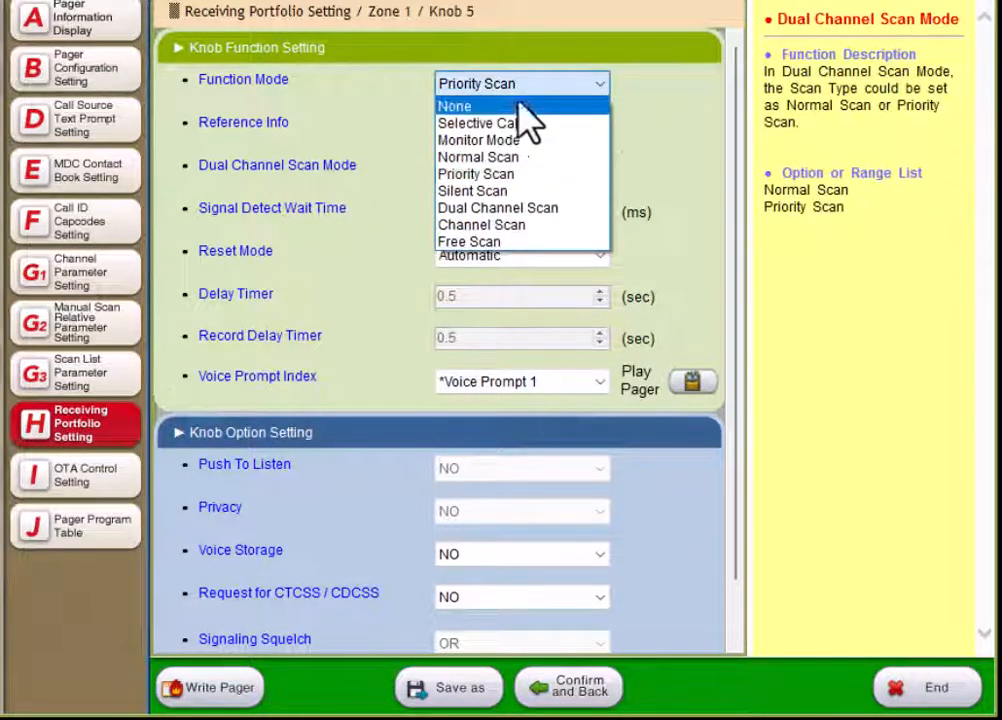
left_click(515, 185)
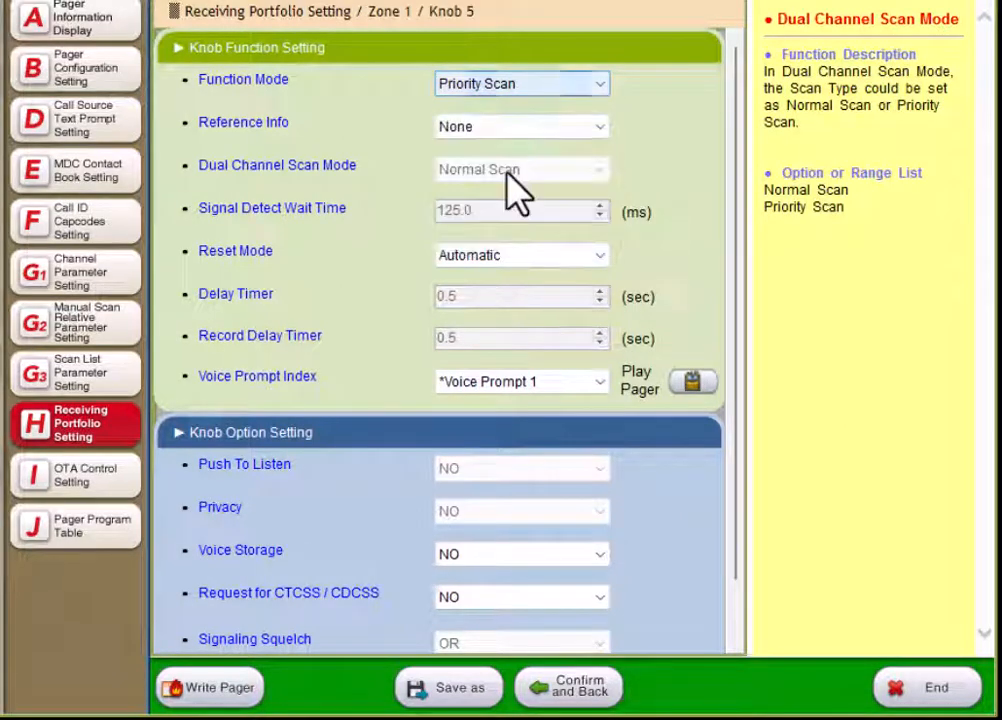
left_click(478, 127)
left_click(482, 150)
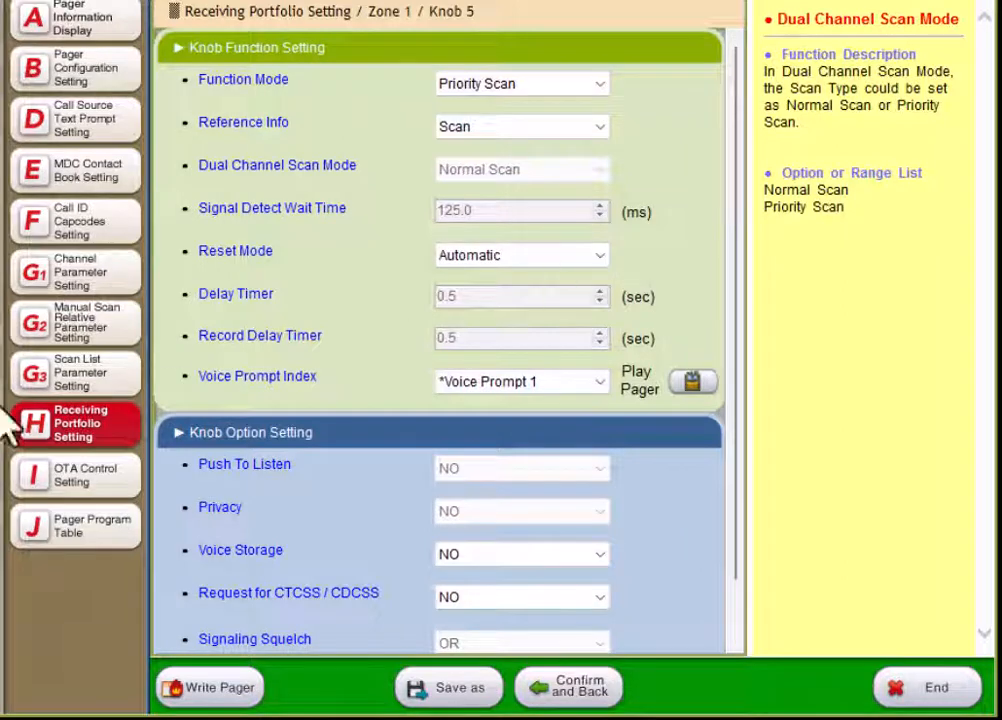
Step: Review Scan List 1's priority channel member and its Priority Channel Check Interval
left_click(65, 380)
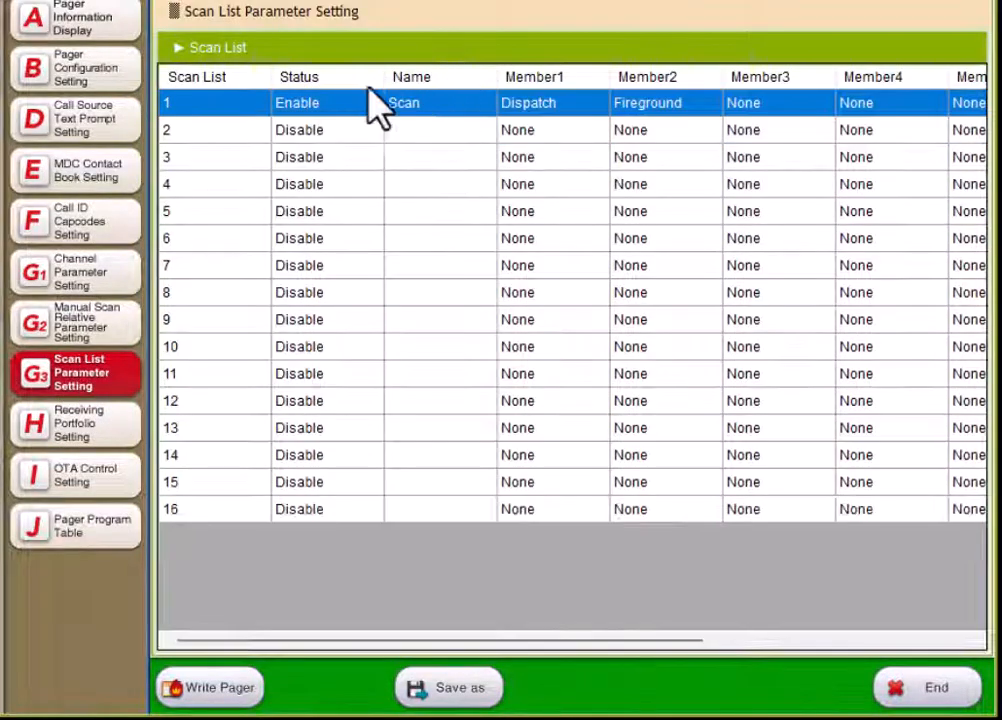
double_click(232, 103)
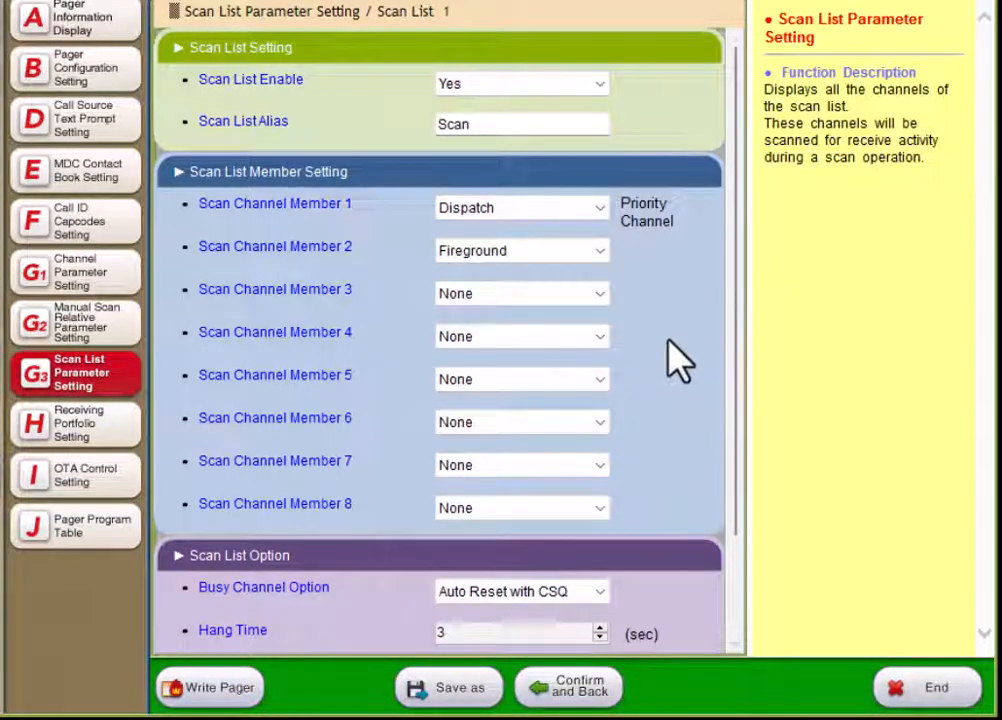
scroll(671, 358, "down", 3)
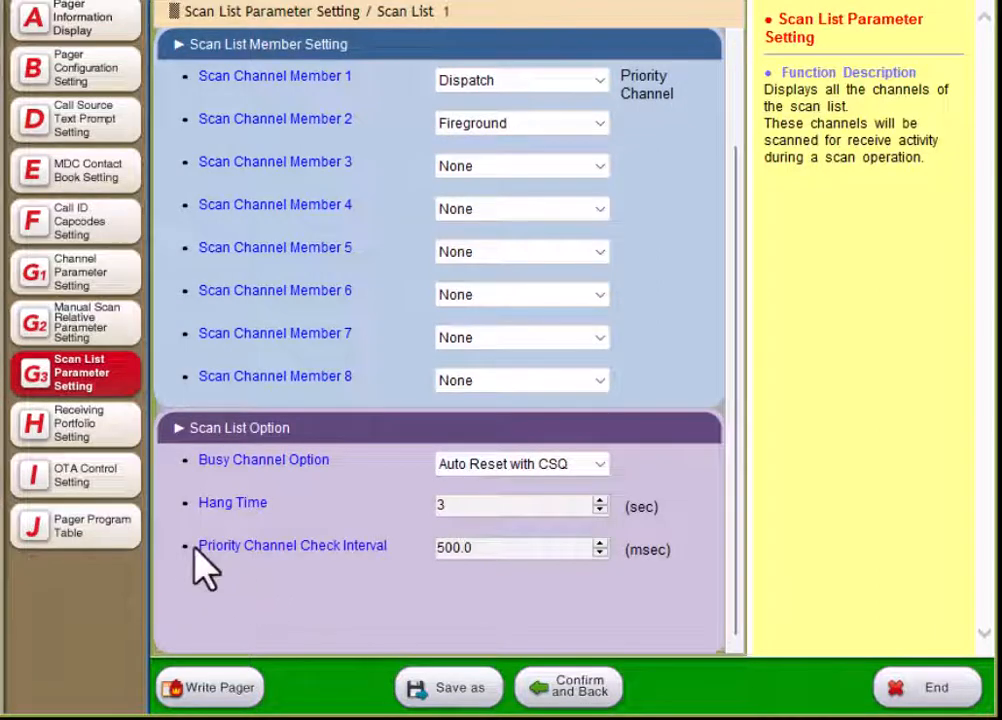
left_click(495, 549)
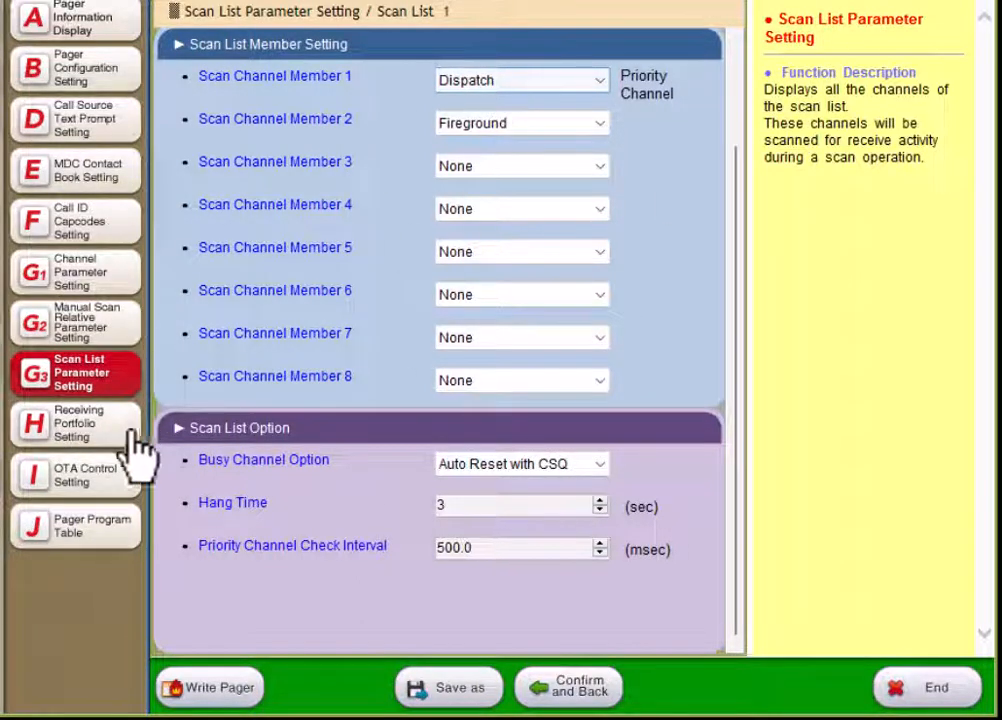
Step: Reopen Knob 5 of Zone 1, review its options and Voice Prompt Index choices, and confirm the knob
left_click(95, 428)
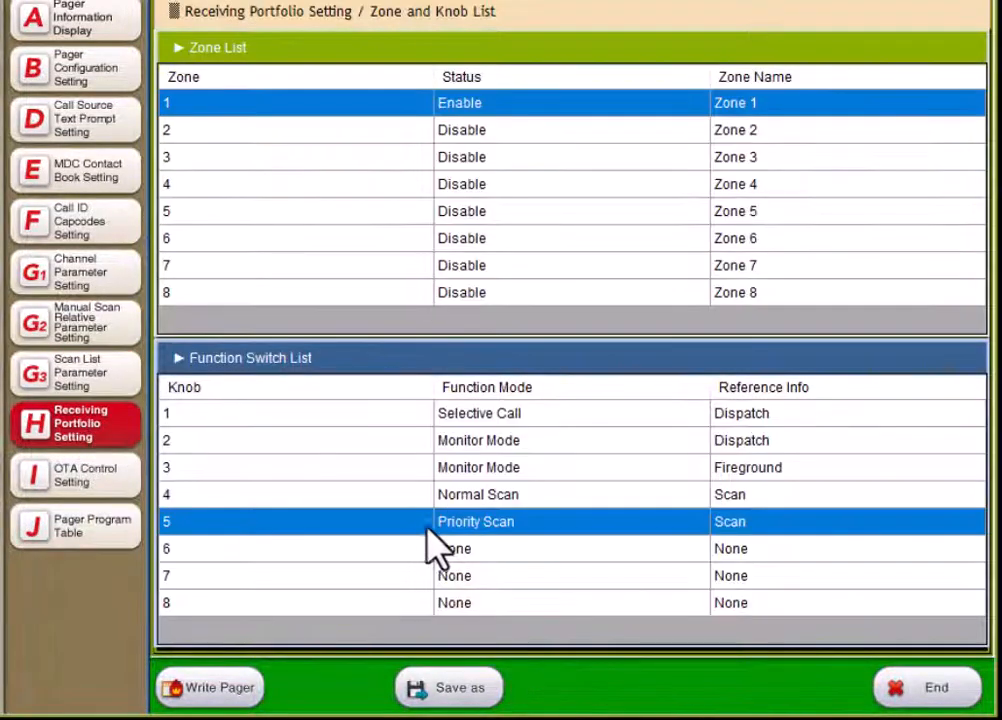
double_click(426, 528)
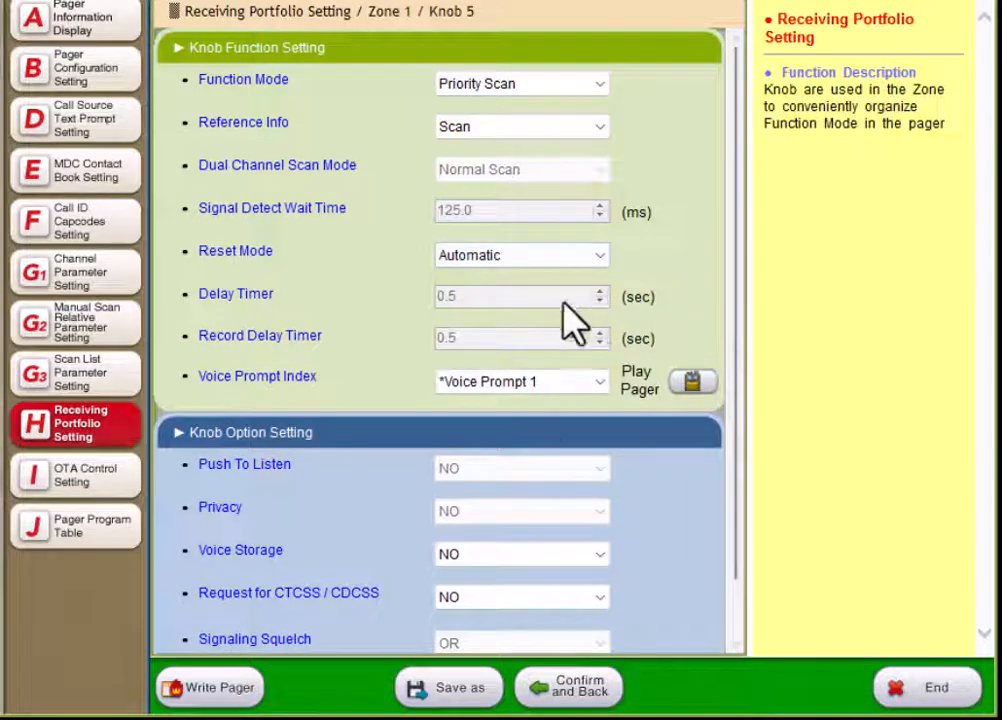
scroll(672, 505, "down", 1)
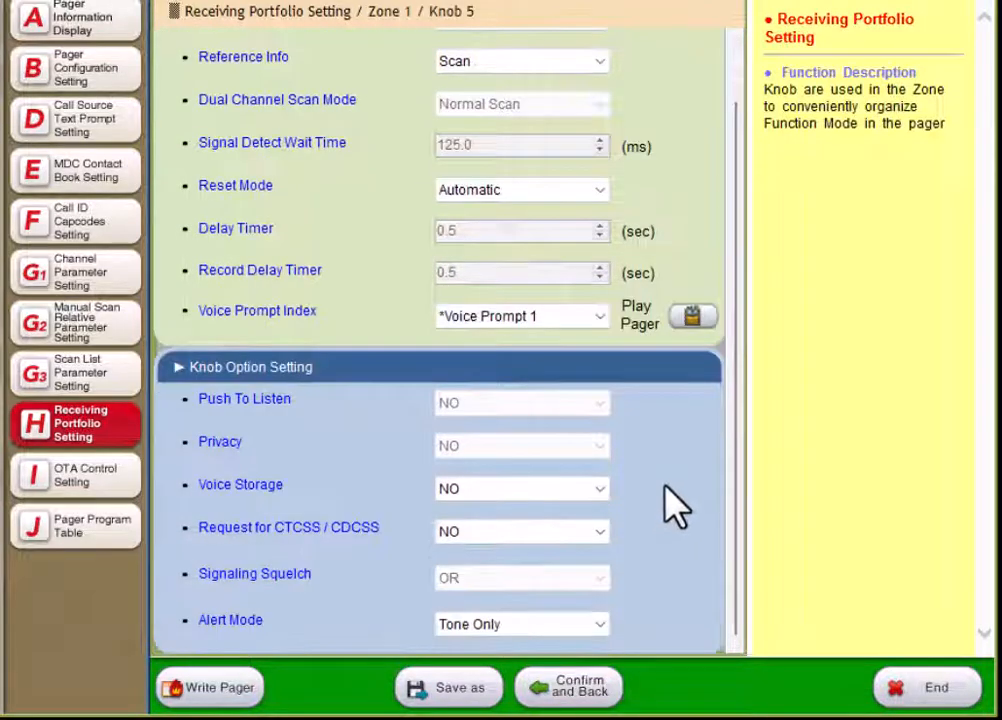
left_click(510, 318)
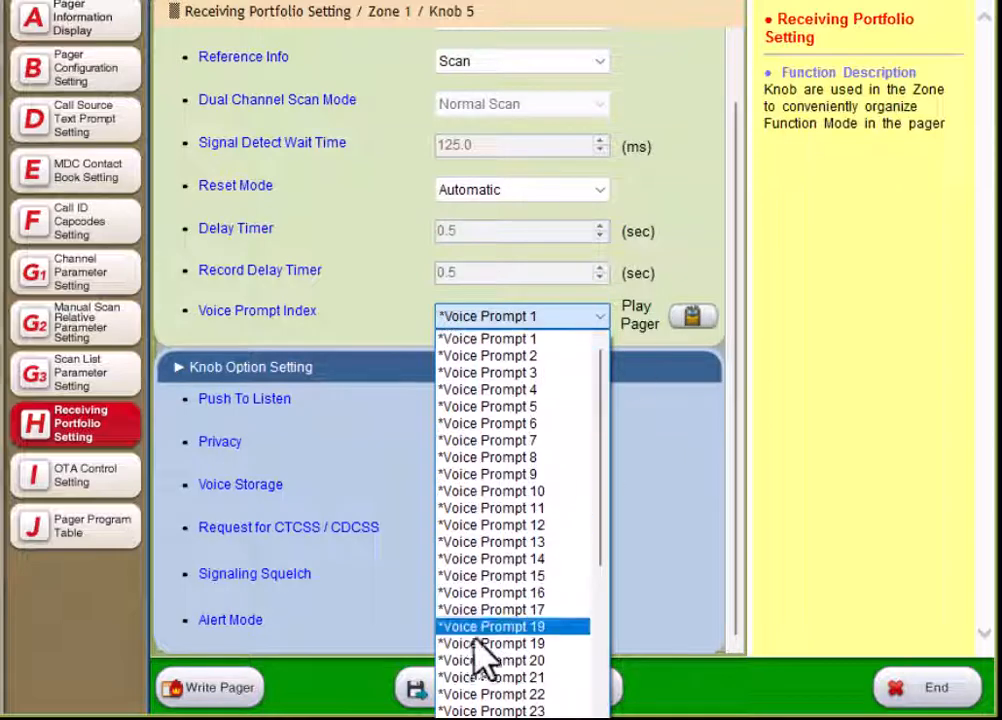
left_click(728, 573)
left_click(592, 690)
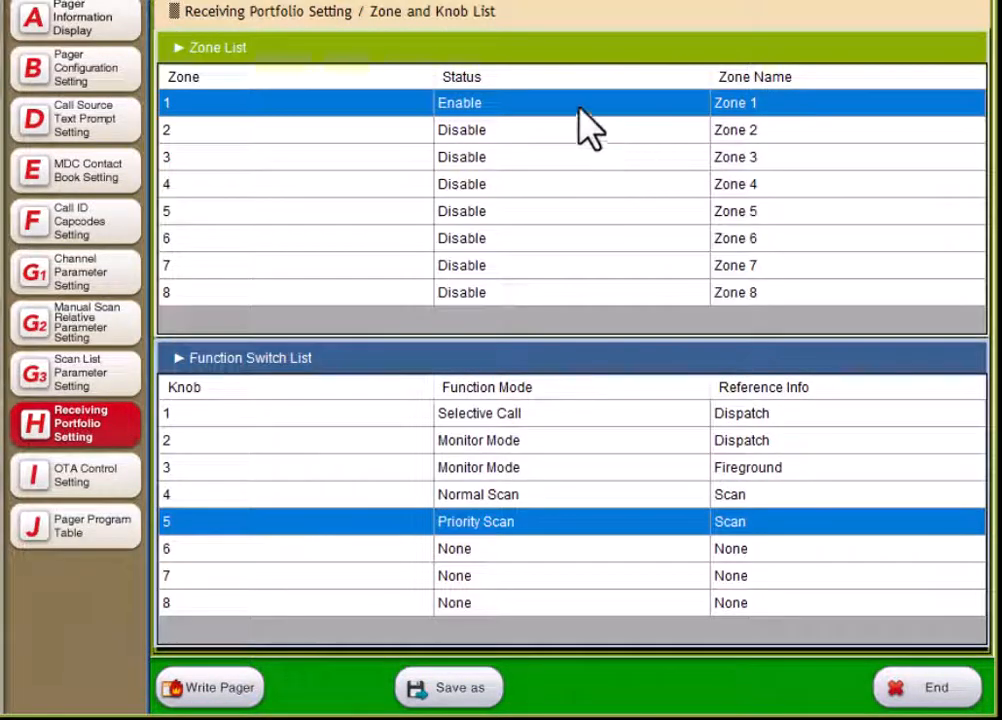
Step: Open Knob 1 of Zone 1 and review its Voice Prompt Index choices
double_click(588, 417)
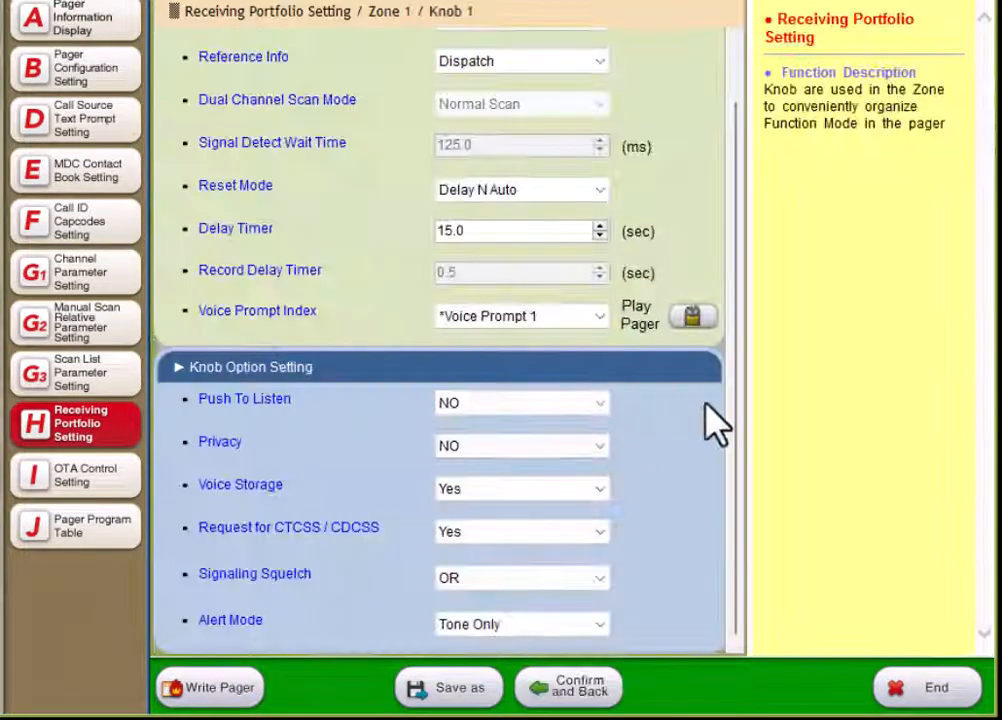
left_click(588, 314)
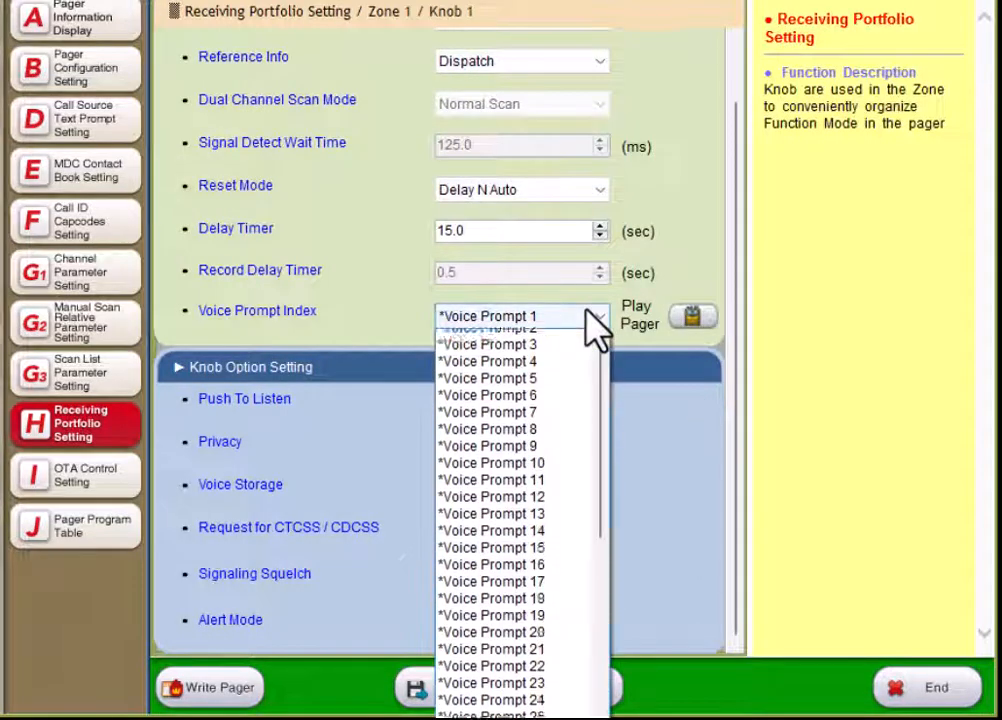
left_click(665, 205)
scroll(645, 92, "up", 1)
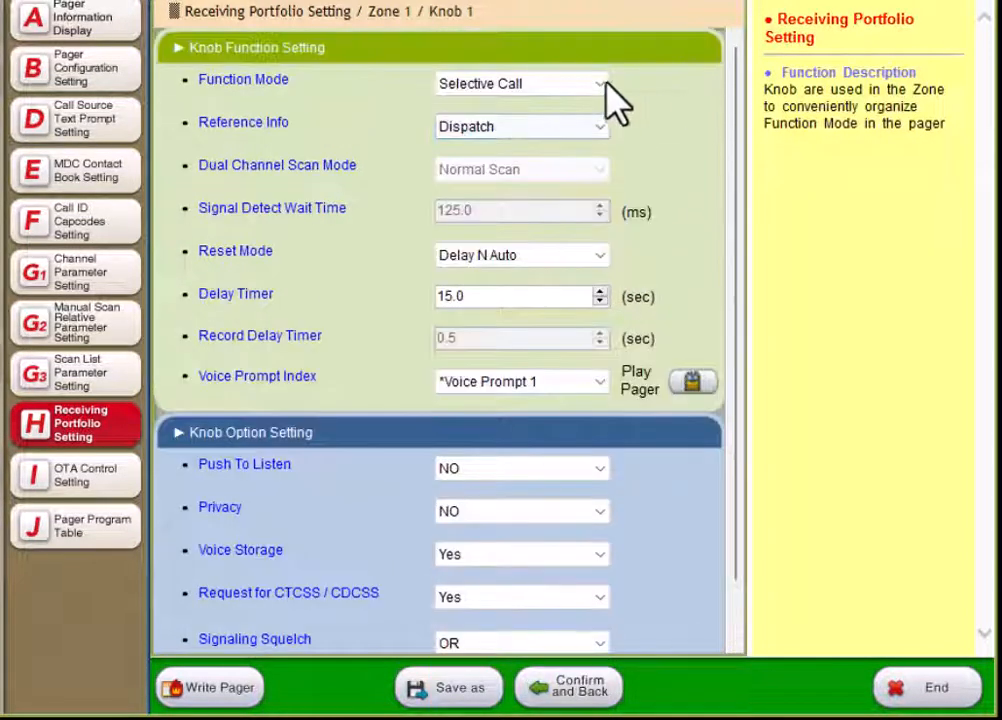
Step: Try Normal Scan and Monitor Mode as Knob 1's Function Mode, and review the other available modes
left_click(600, 85)
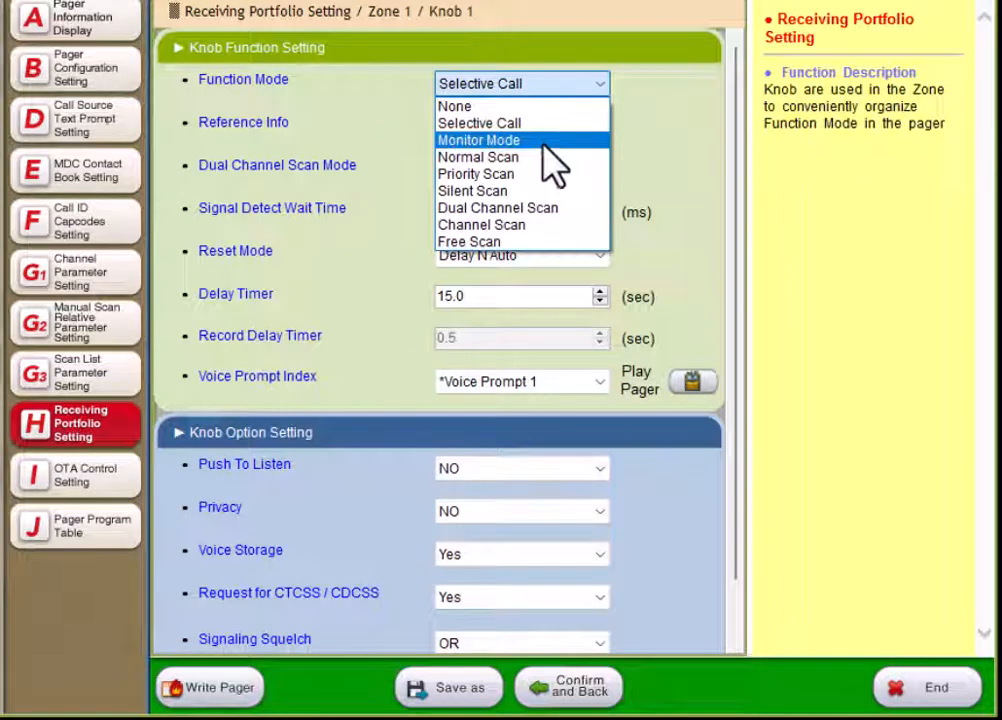
left_click(545, 158)
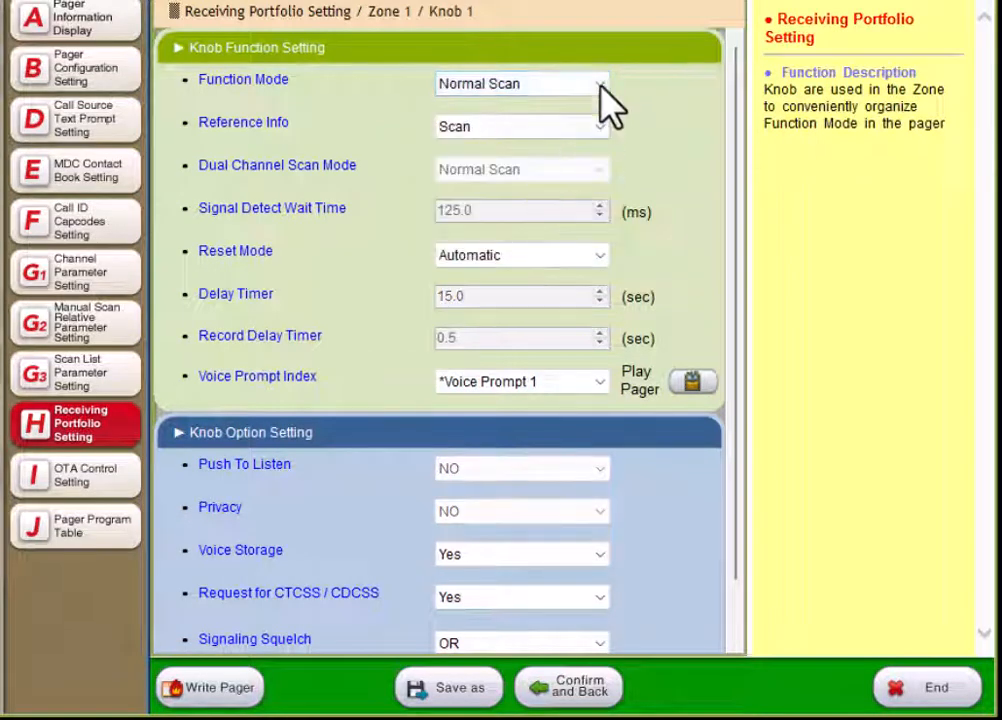
left_click(600, 85)
left_click(585, 141)
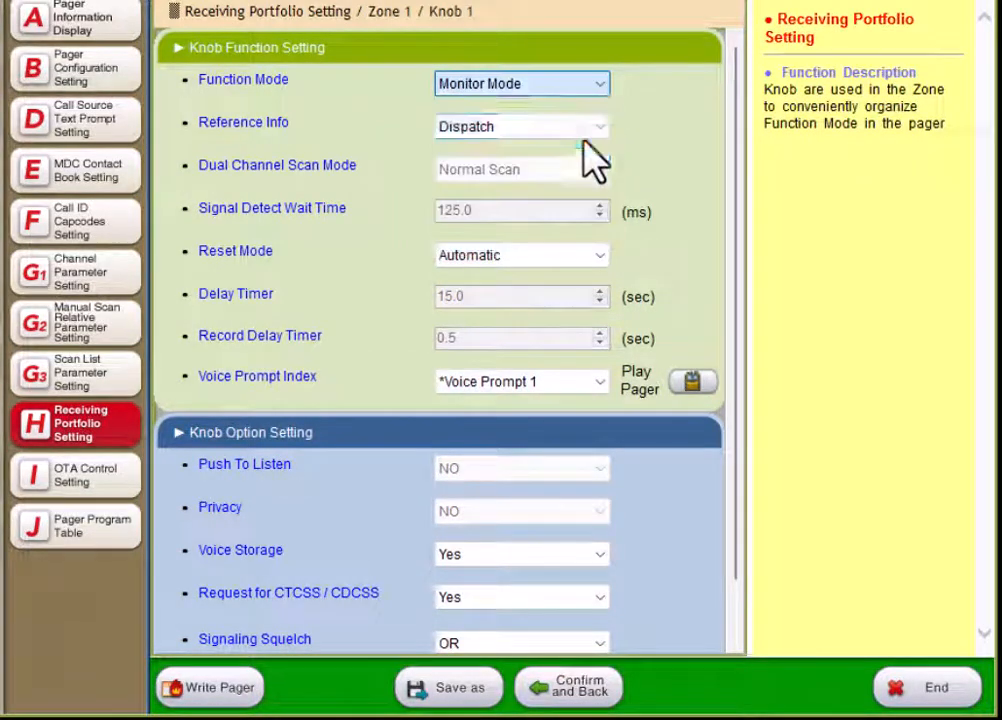
left_click(583, 86)
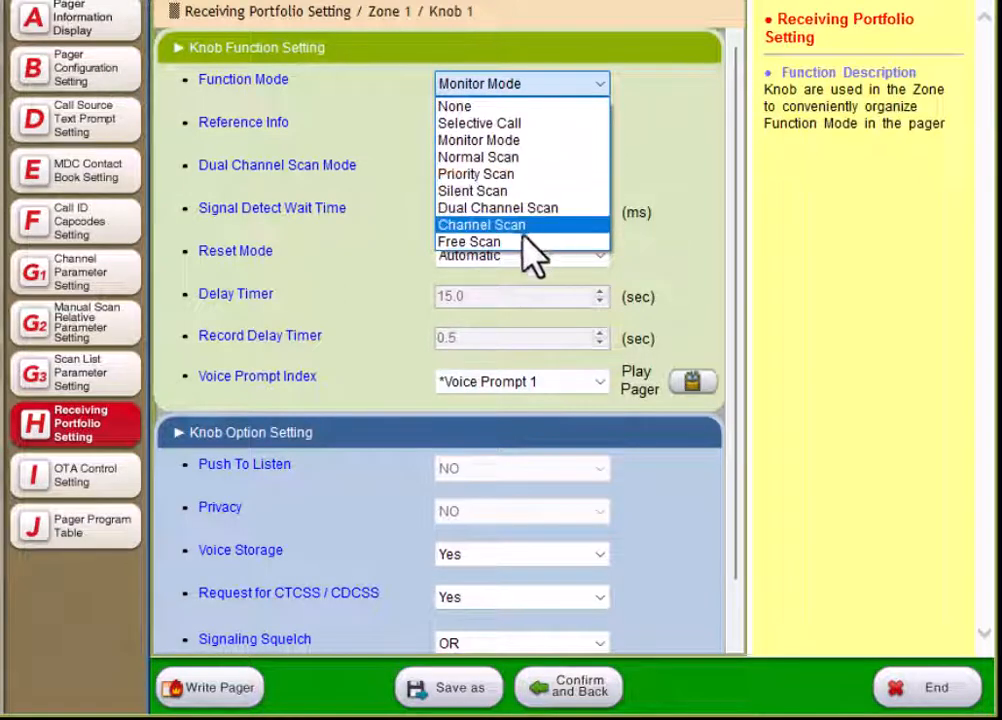
left_click(668, 183)
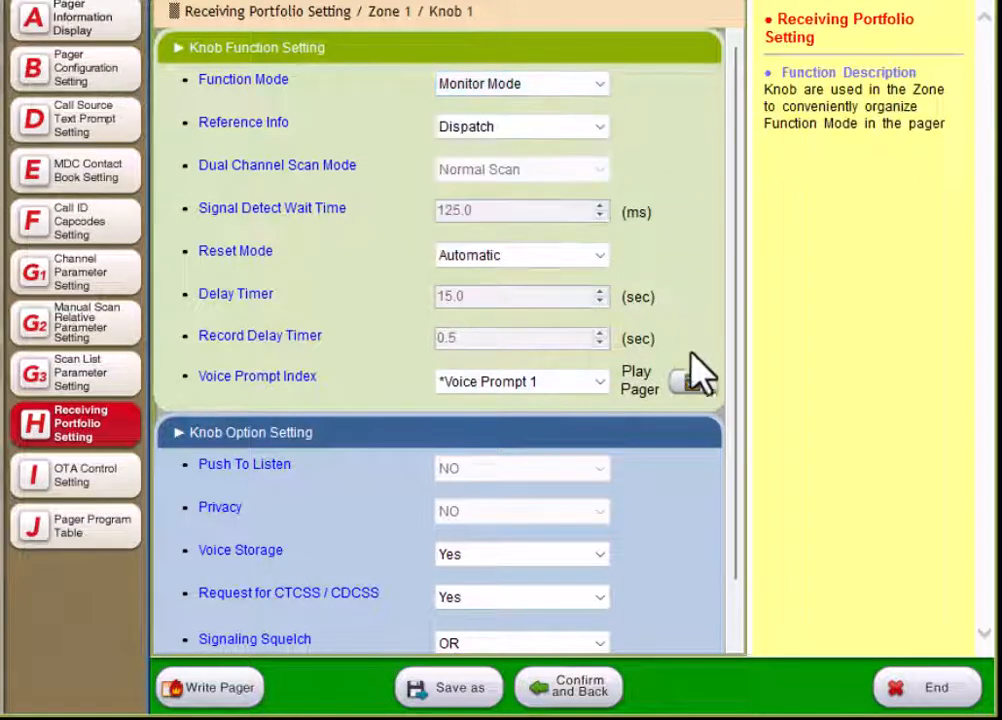
Step: Set Knob 1's Voice Prompt Index to Voice Prompt 2 and confirm the knob
left_click(546, 391)
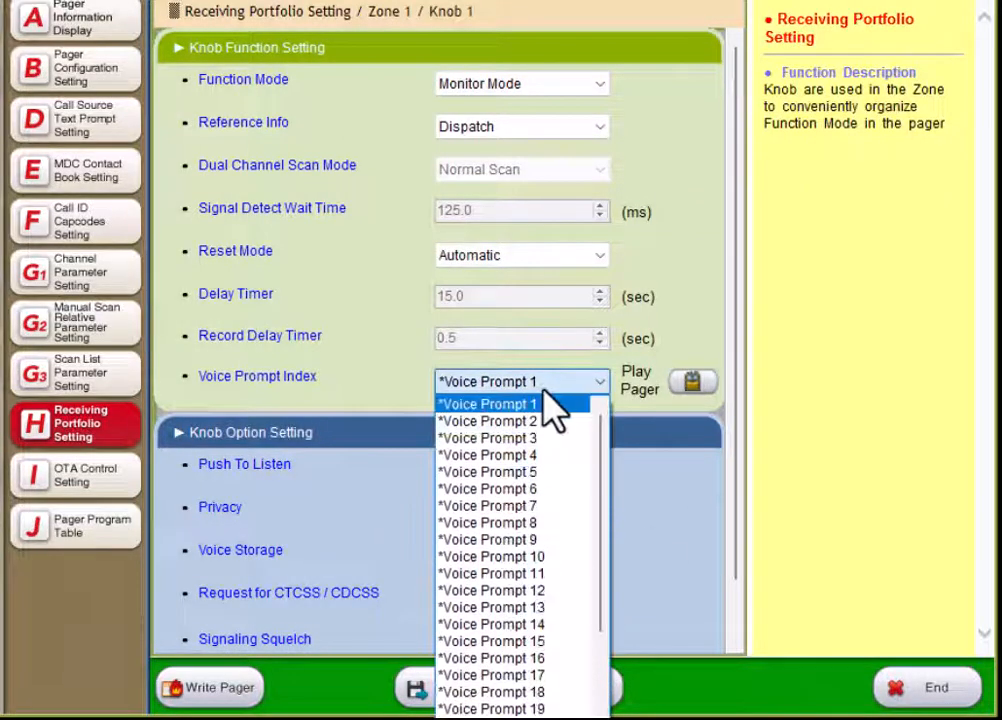
left_click(518, 422)
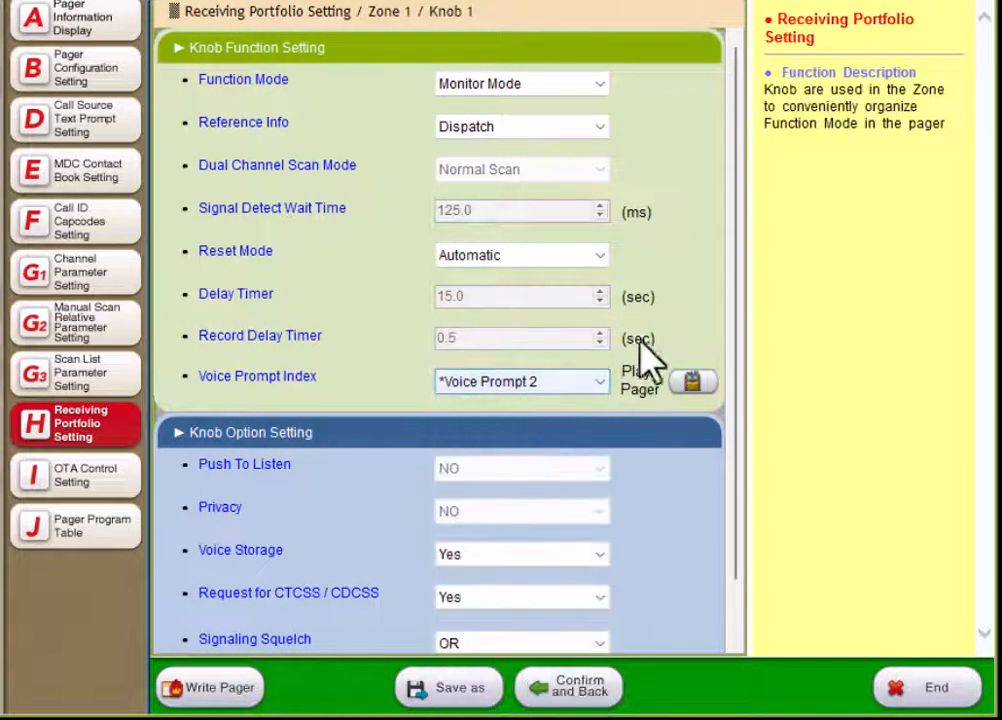
left_click(550, 697)
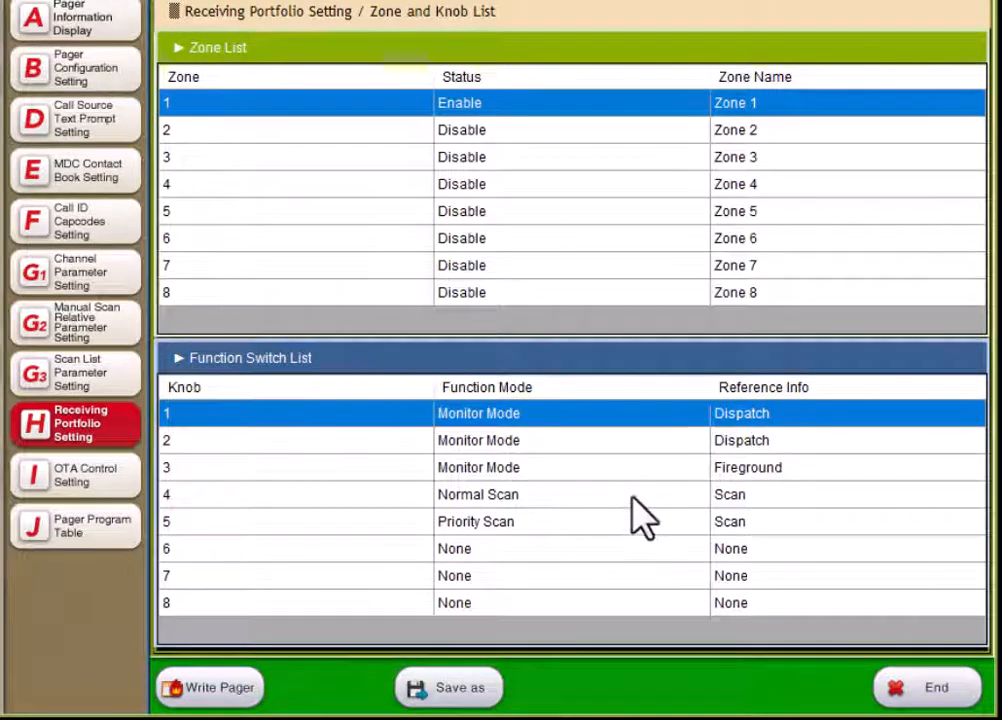
Step: Reopen Knob 1 of Zone 1, set Voice Prompt 1 and the Selective Call Function Mode, and confirm the knob
double_click(564, 418)
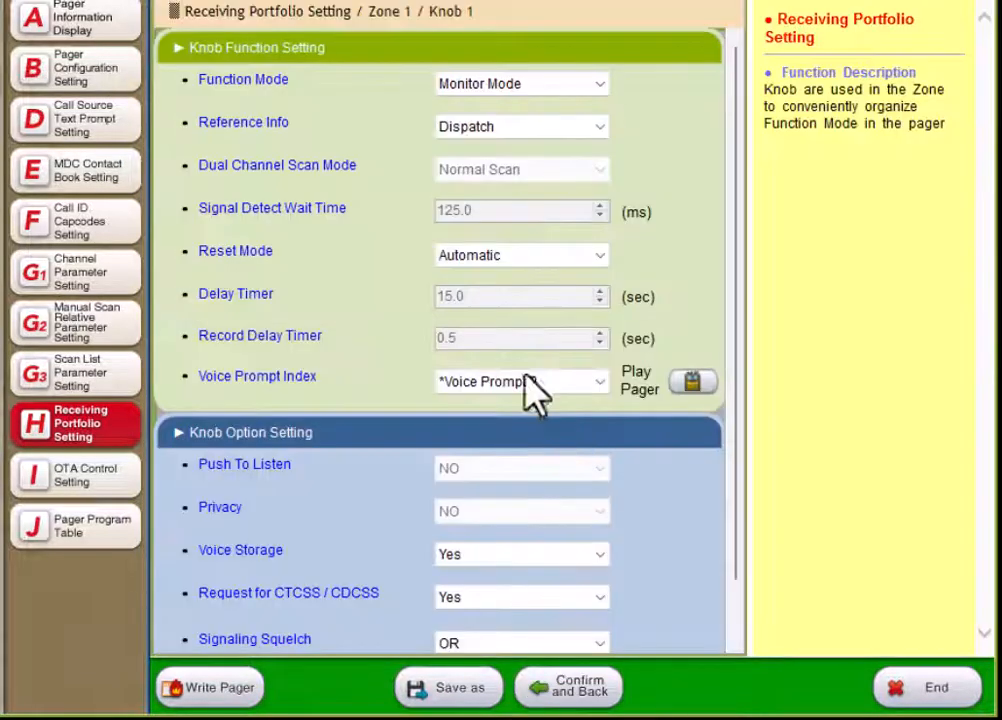
left_click(560, 382)
scroll(552, 420, "down", 1)
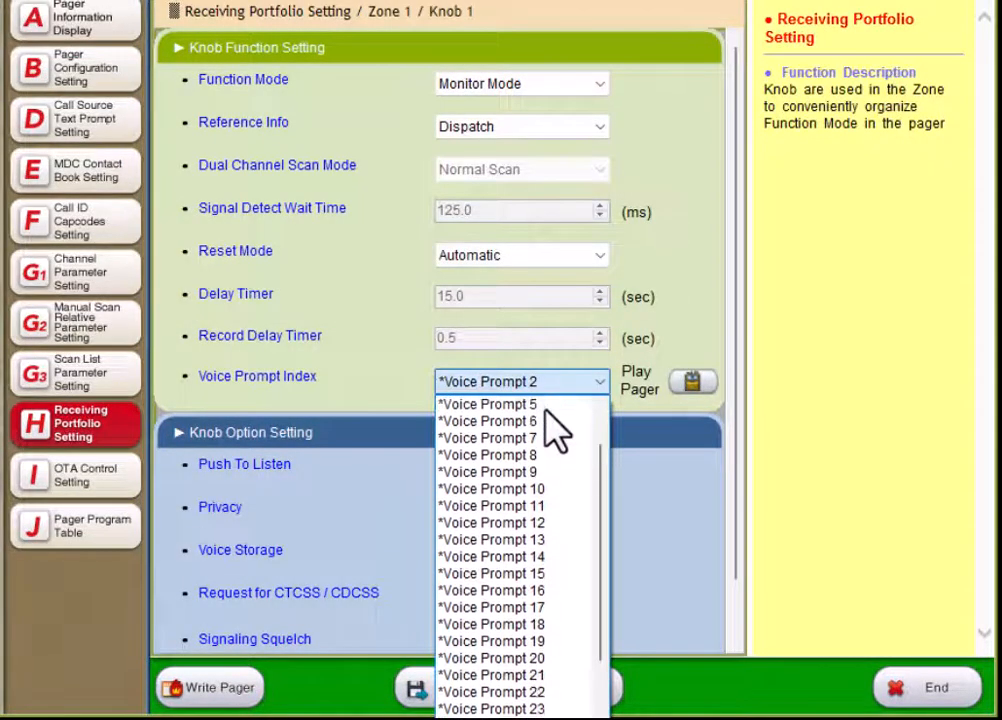
scroll(565, 425, "up", 2)
left_click(546, 405)
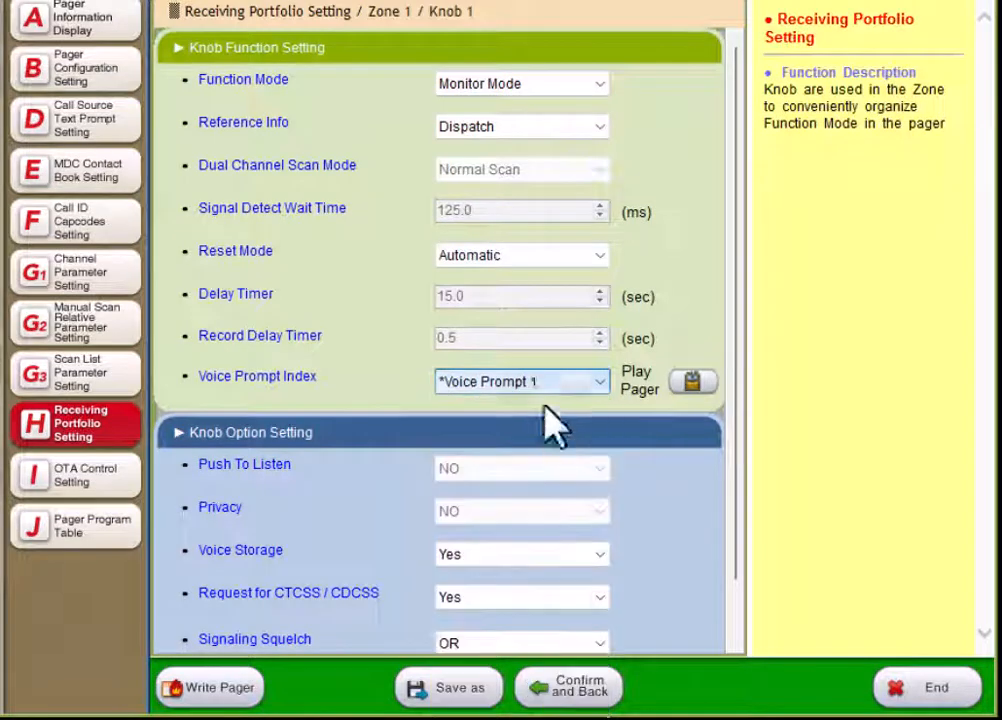
left_click(540, 88)
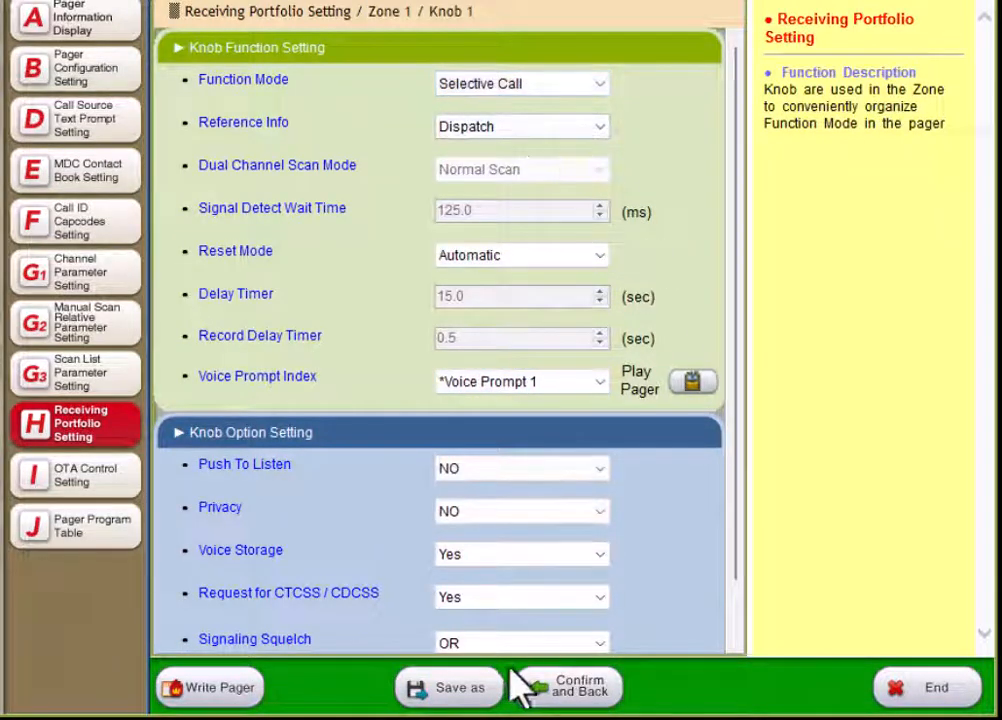
left_click(568, 692)
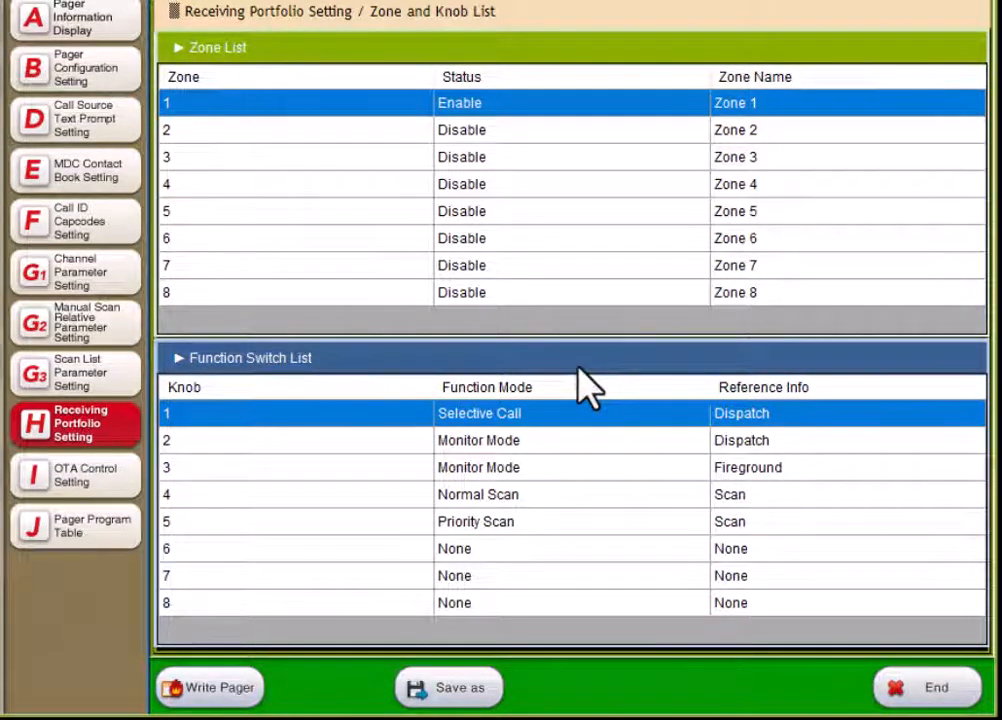
Step: View Zone 2's knob list and the OTA Control Setting options
left_click(244, 135)
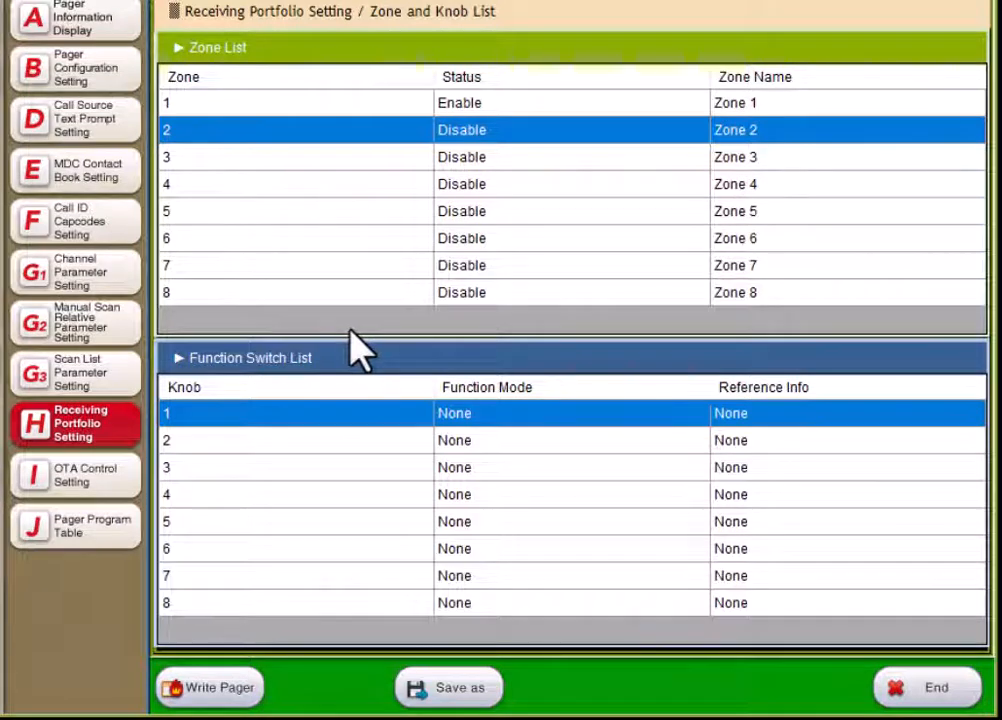
left_click(98, 480)
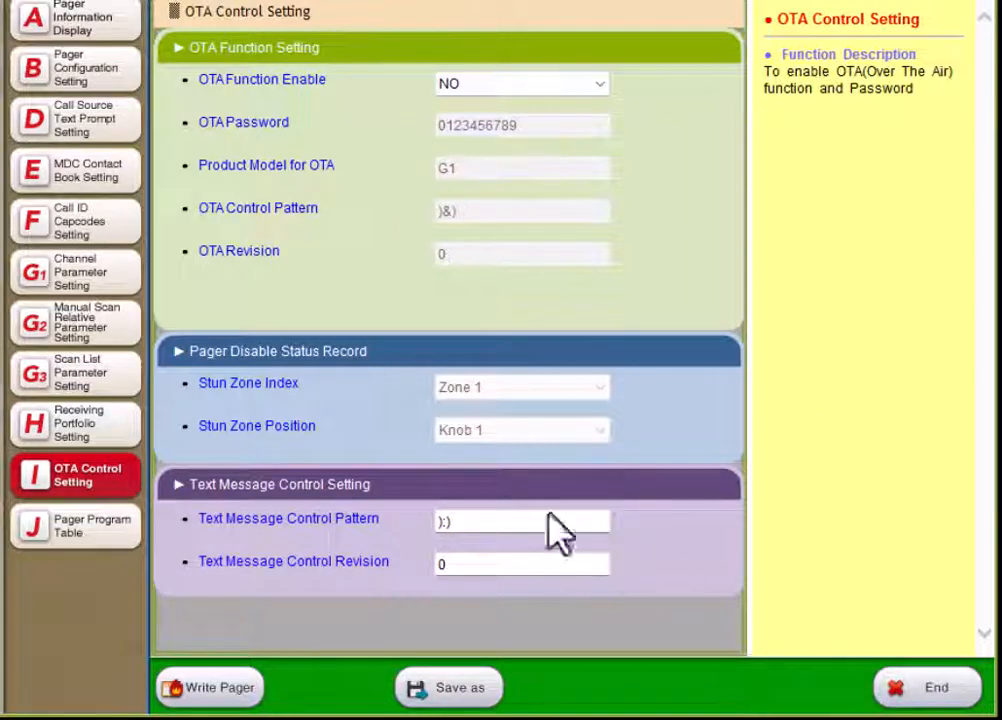
Step: Read through the Pager Program Table, from pager configuration and capcodes to Channel 1's parameters and Call ID settings
left_click(100, 562)
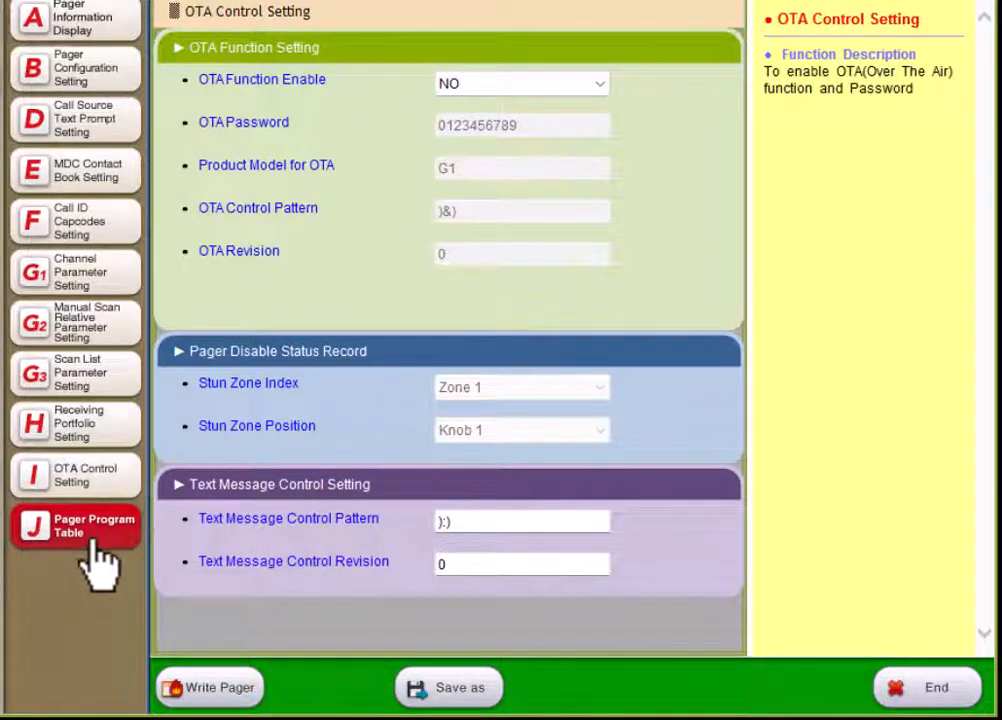
scroll(455, 310, "down", 6)
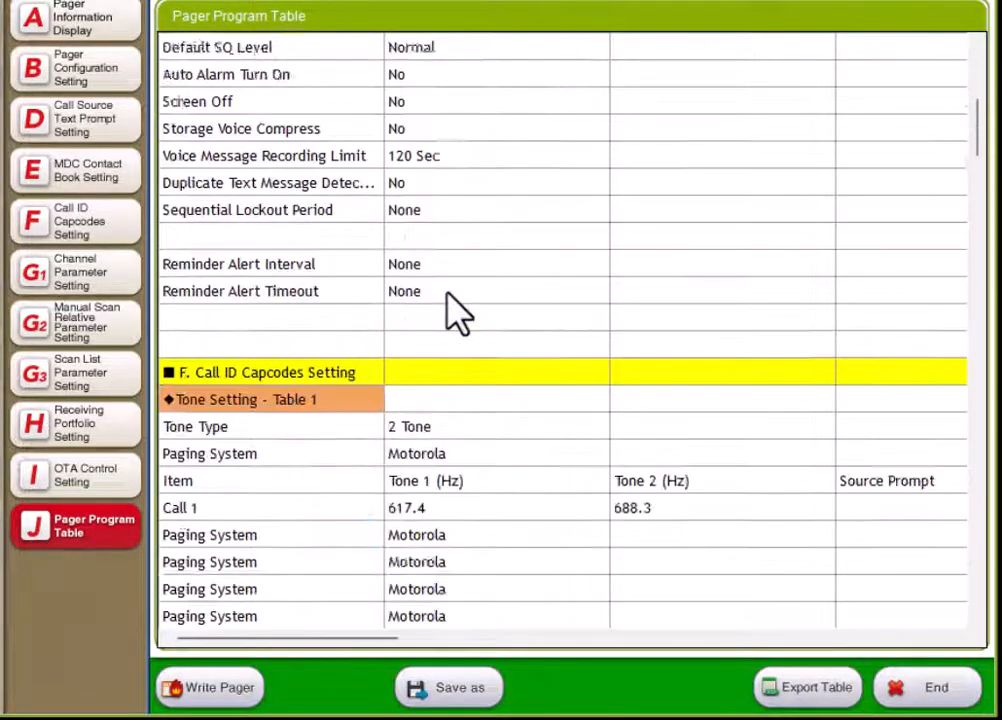
scroll(450, 312, "down", 2)
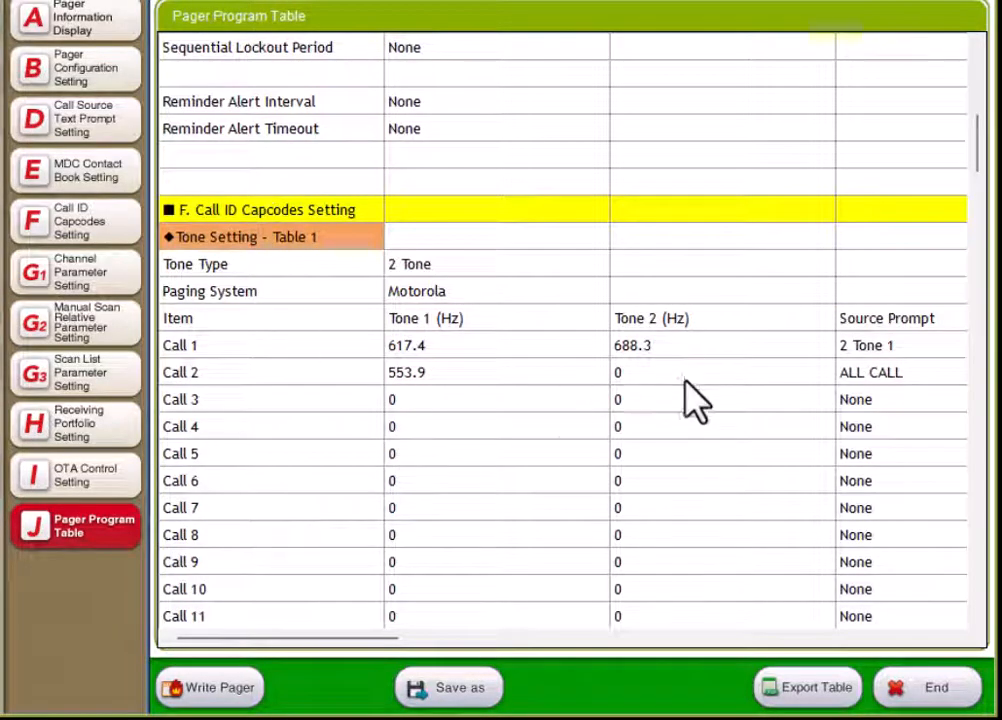
scroll(698, 398, "down", 15)
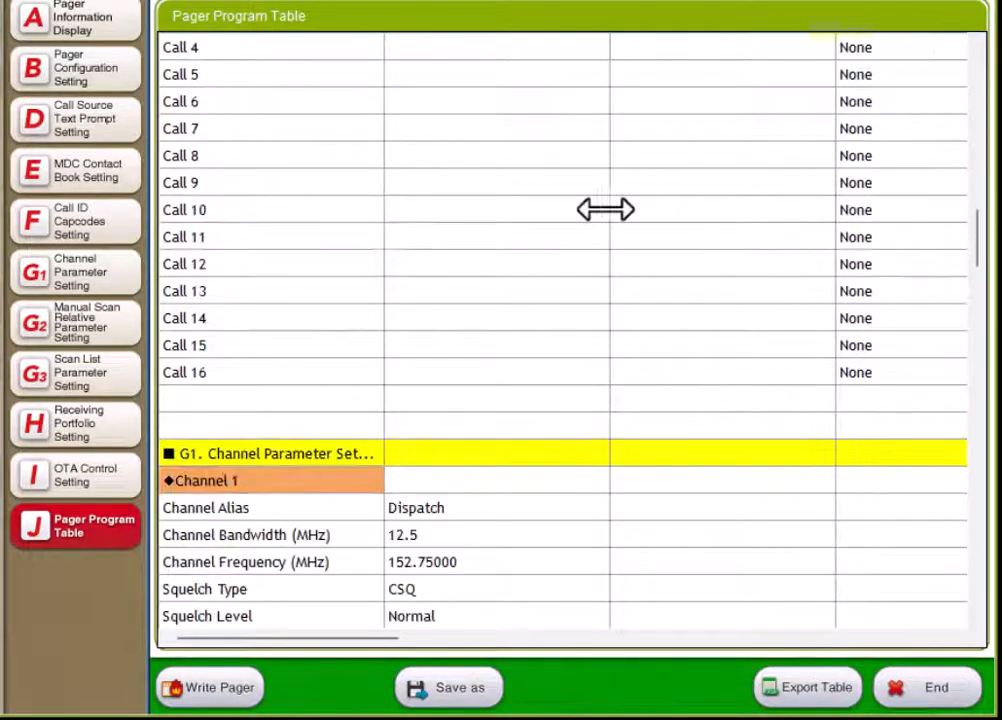
scroll(560, 218, "down", 9)
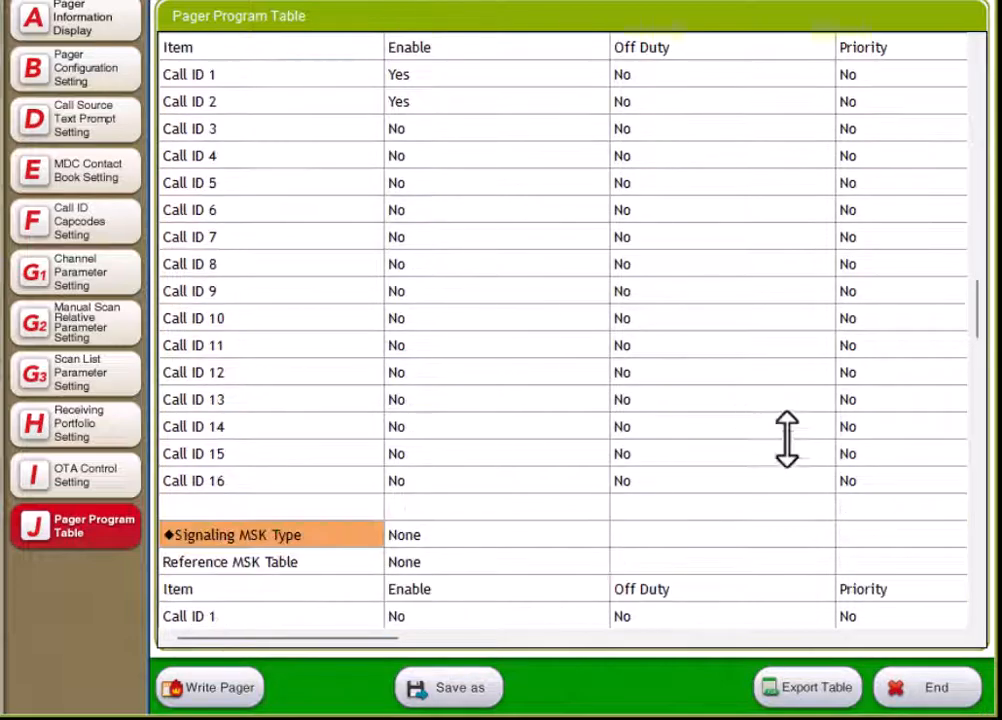
scroll(800, 480, "down", 2)
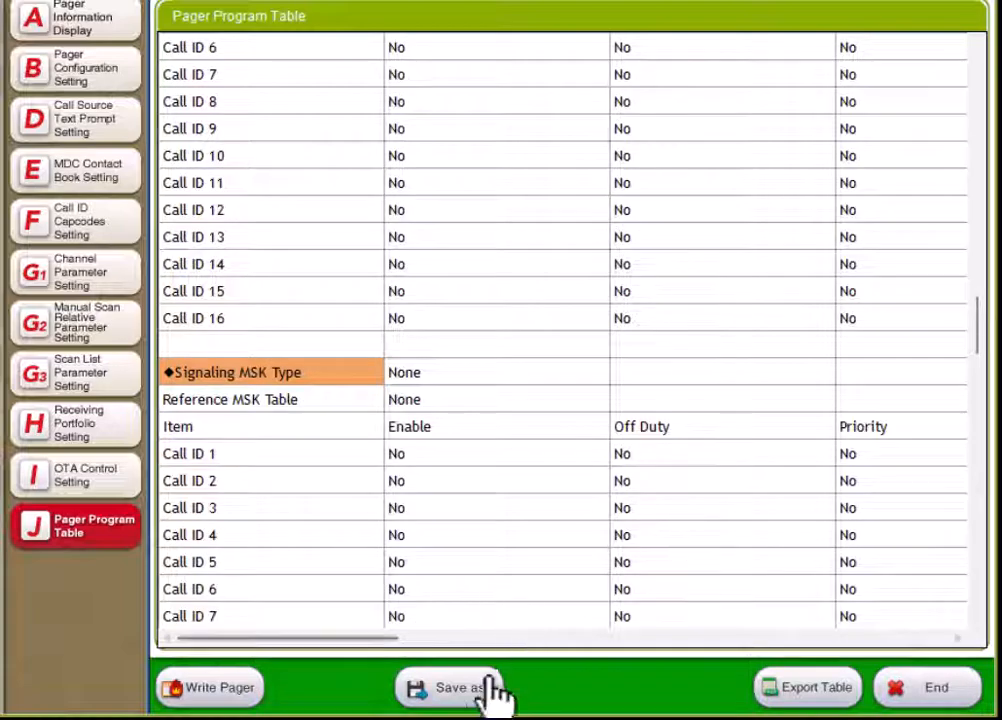
Step: Open the dialog for saving the codeplug as a CP file, and cancel it
left_click(458, 690)
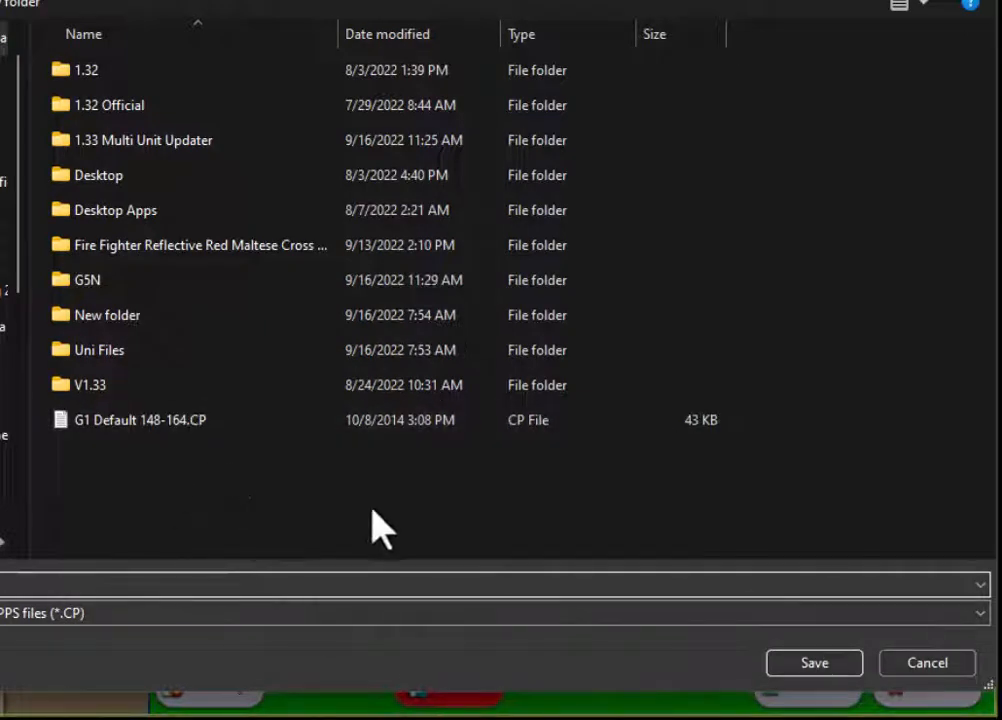
left_click(920, 665)
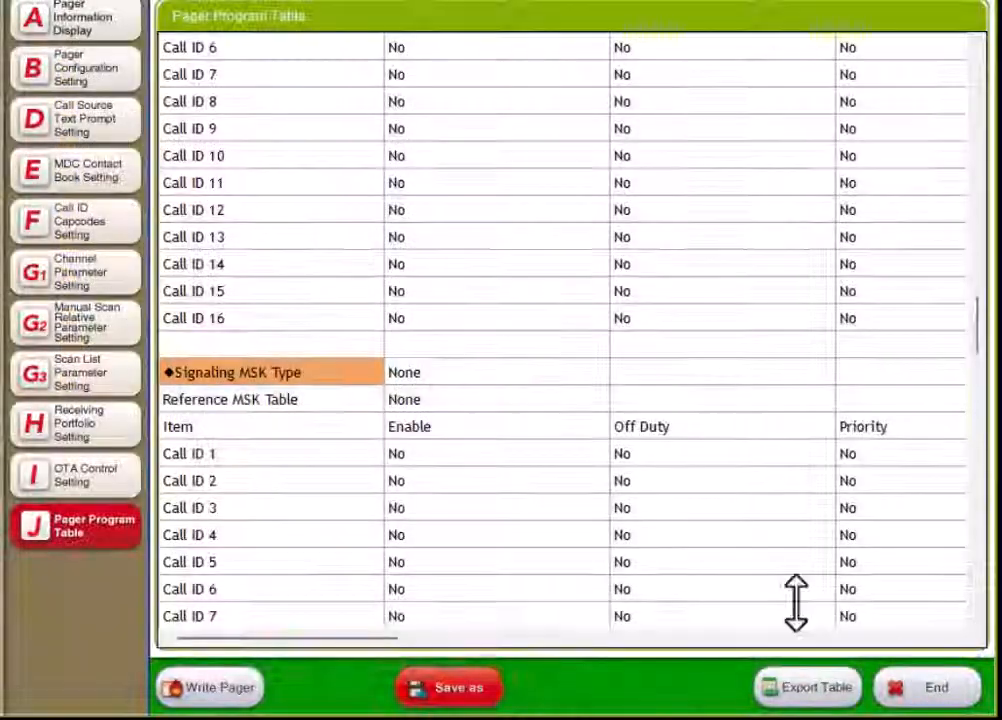
Step: Export the Pager Program Table to a spreadsheet report and dismiss the completion notice
left_click(815, 690)
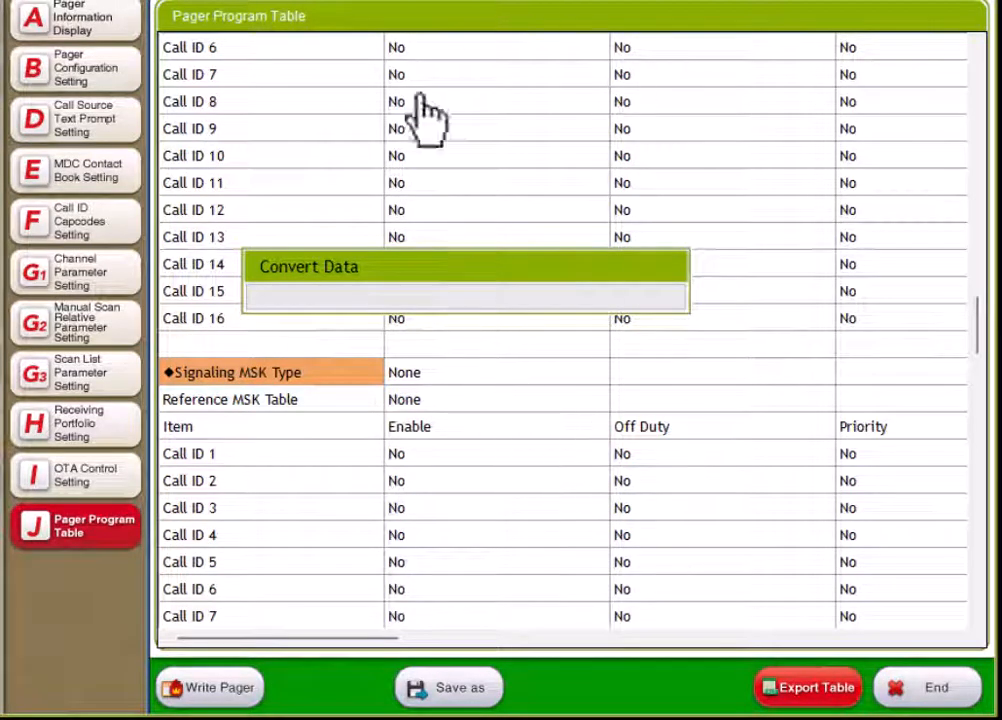
scroll(418, 97, "down", 1)
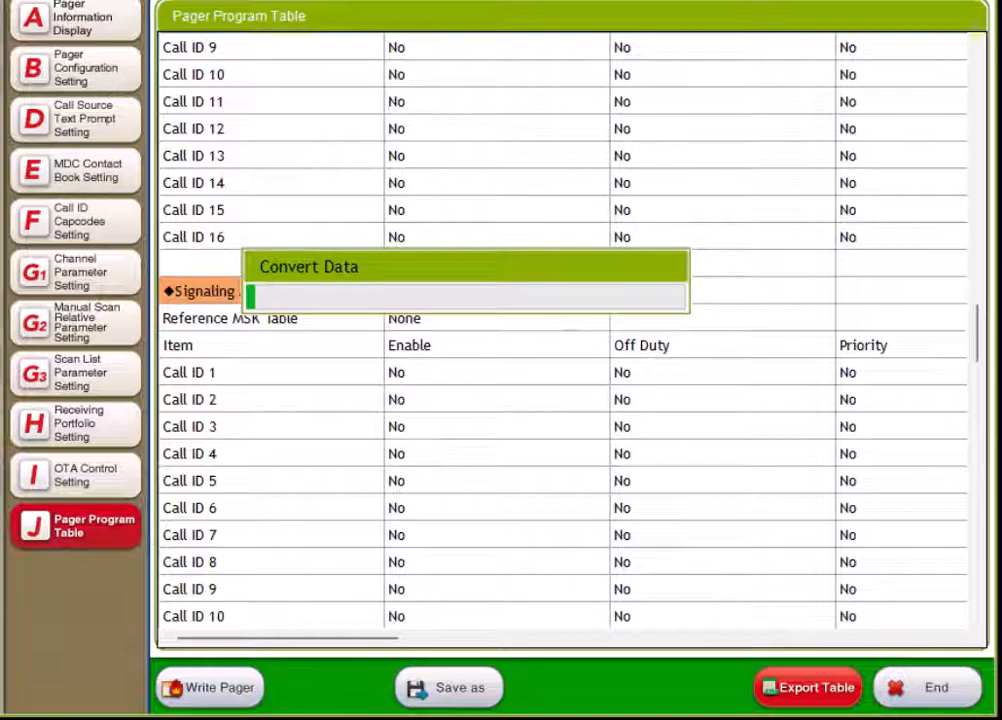
left_click(495, 390)
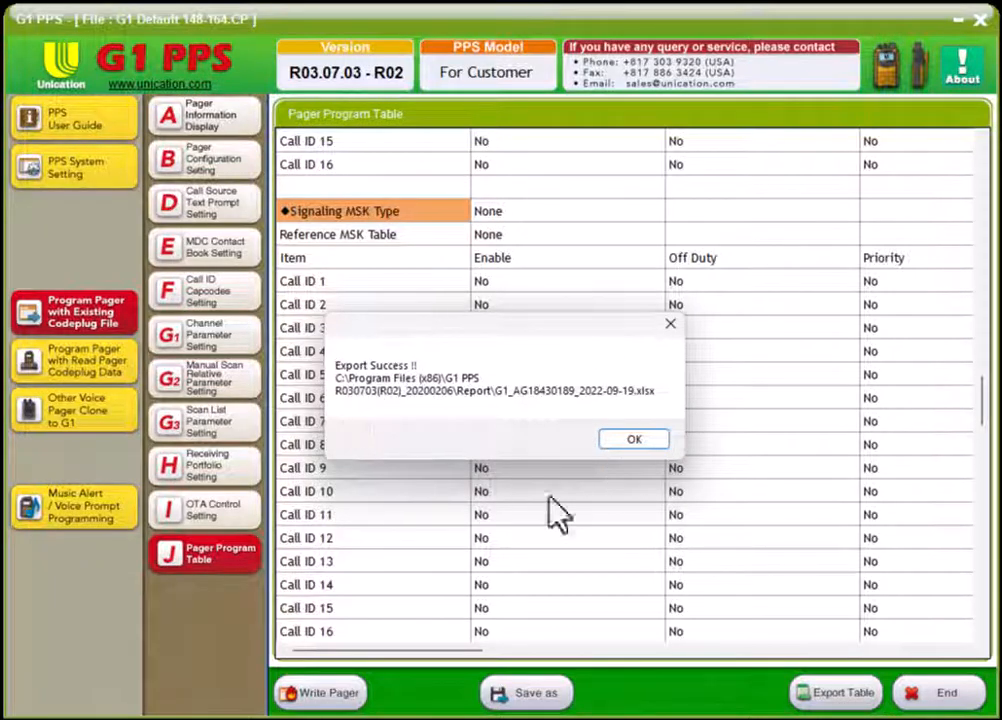
left_click(634, 440)
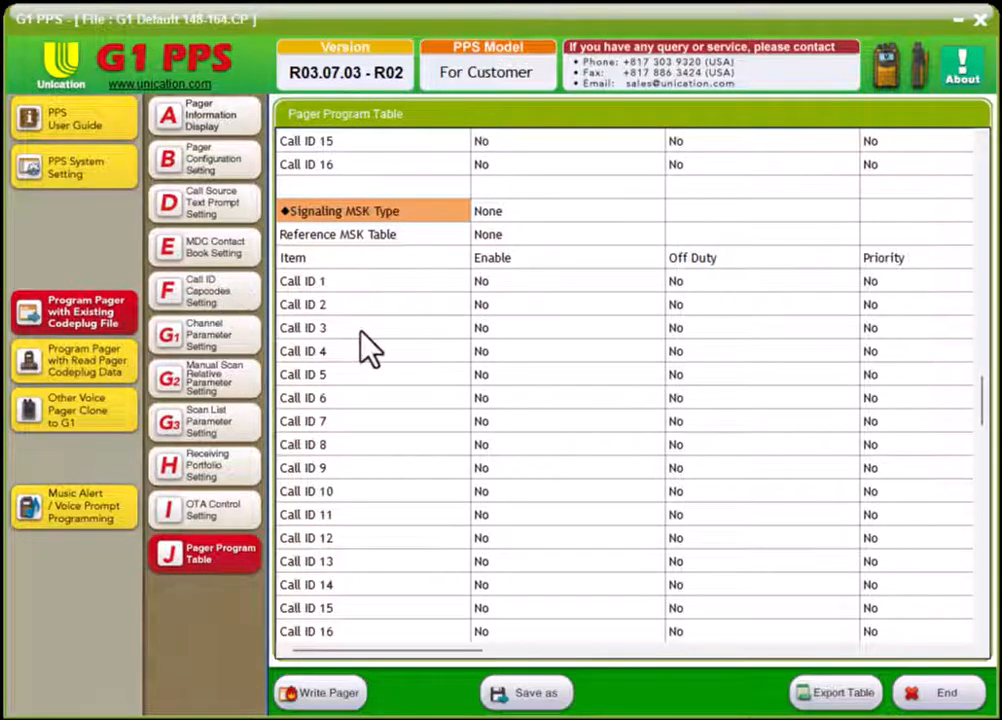
Step: Revisit the OTA Control Setting page and return to the start of the Pager Program Table
left_click(232, 502)
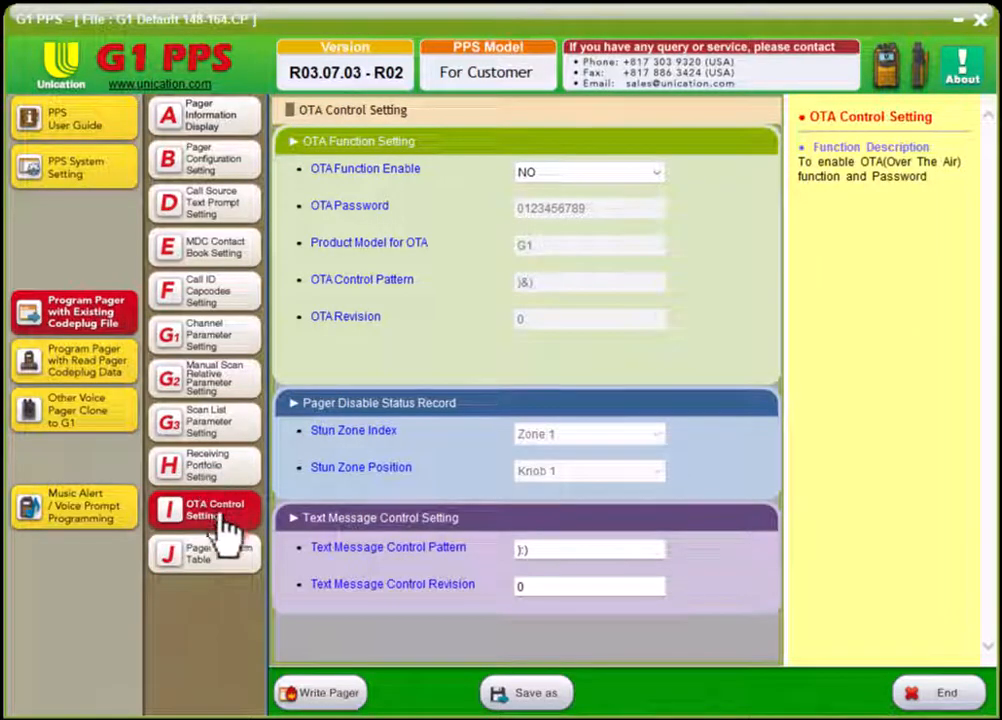
left_click(229, 563)
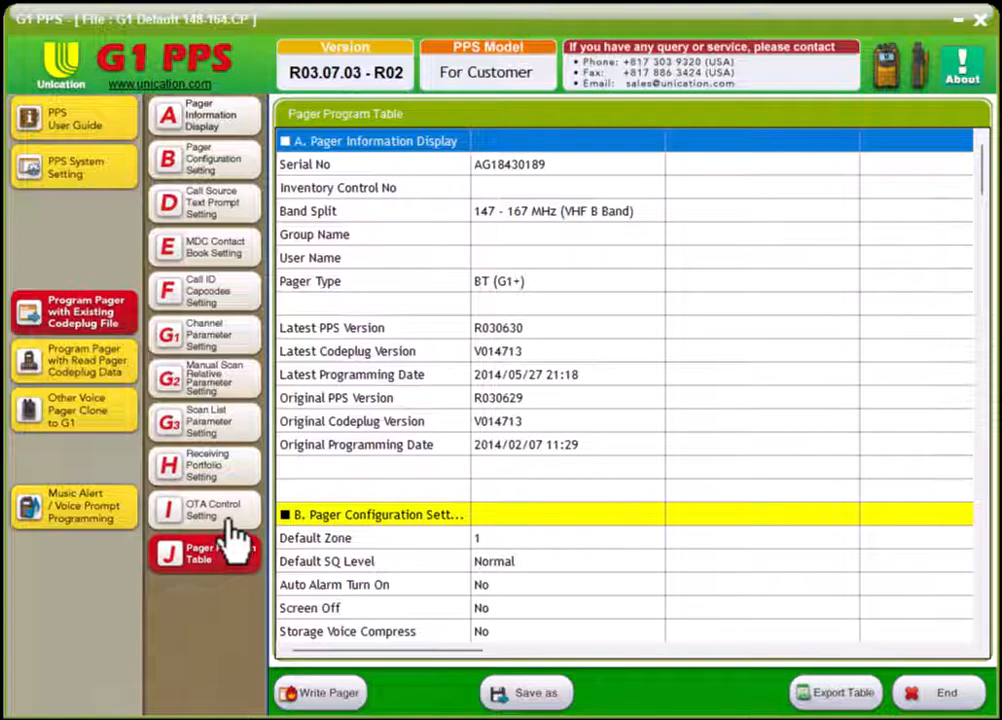